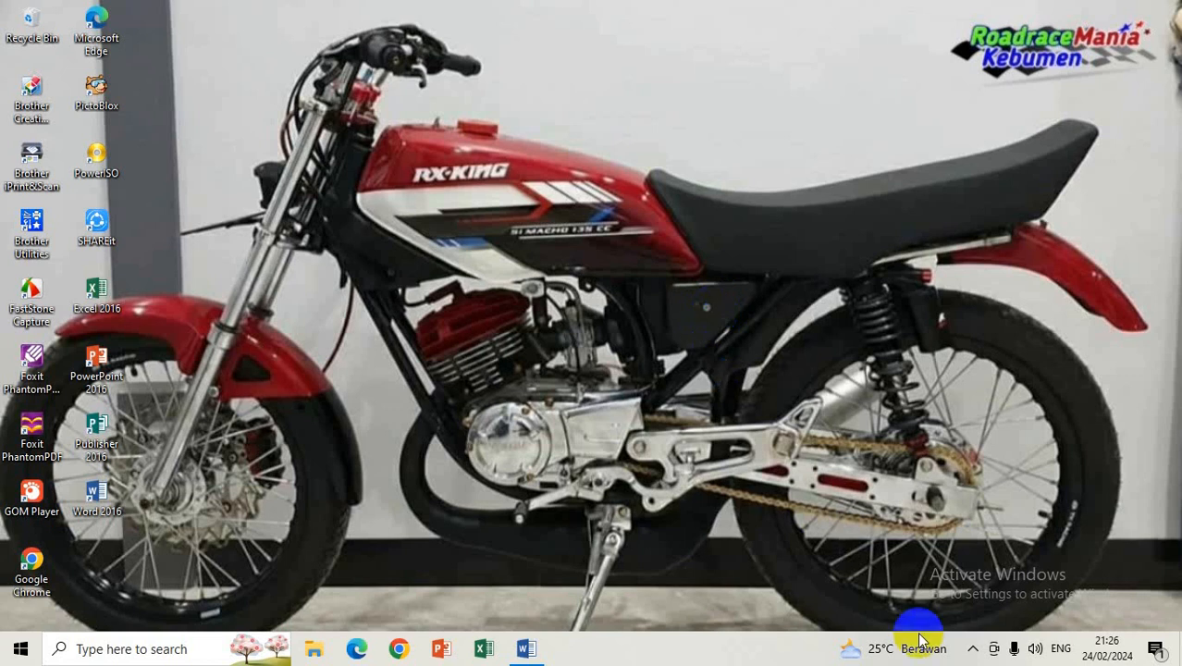
Step: Check the hidden tray icons and dismiss the popup, leaving Chrome on a New Tab page
{"action": "left_click", "coordinate": [972, 650]}
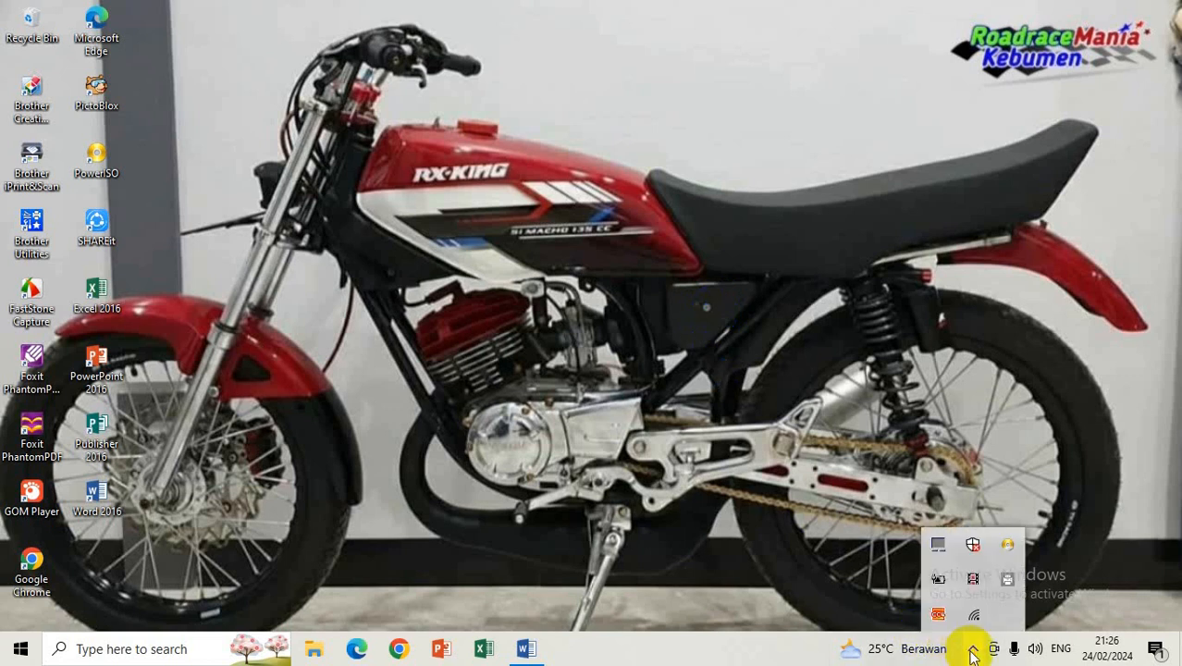
{"action": "left_click", "coordinate": [686, 472]}
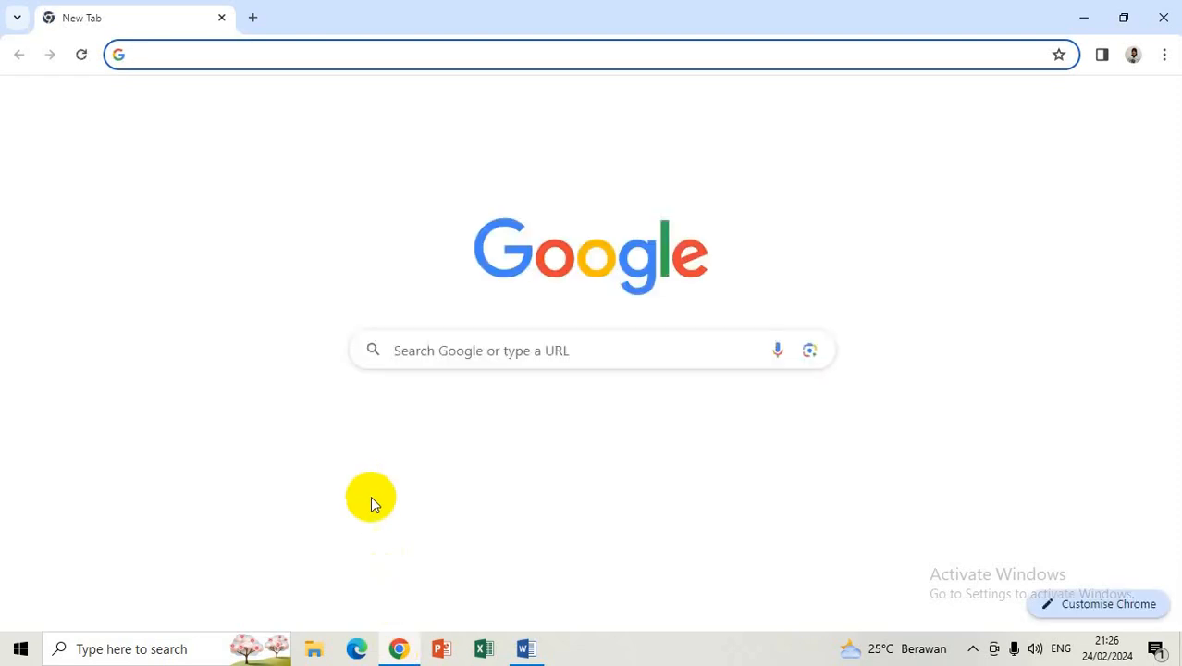
Step: Search Google for 'canva' and open the Canva: Visual Suite for Everyone result
{"action": "left_click", "coordinate": [449, 352]}
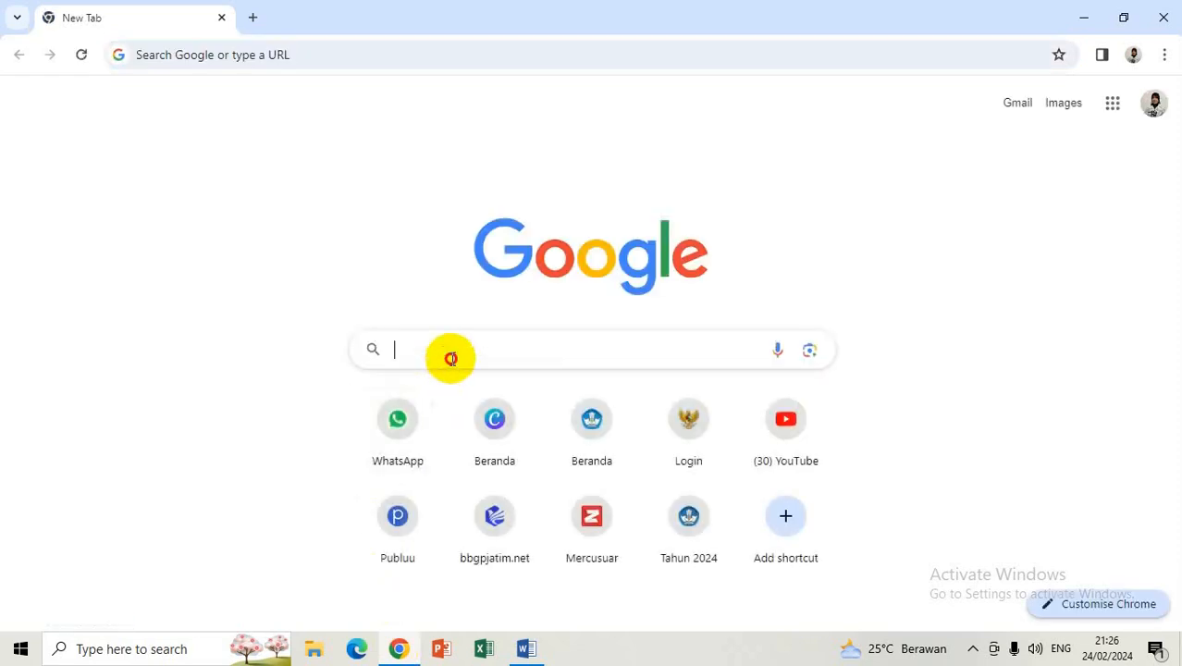
{"action": "type", "text": "canv"}
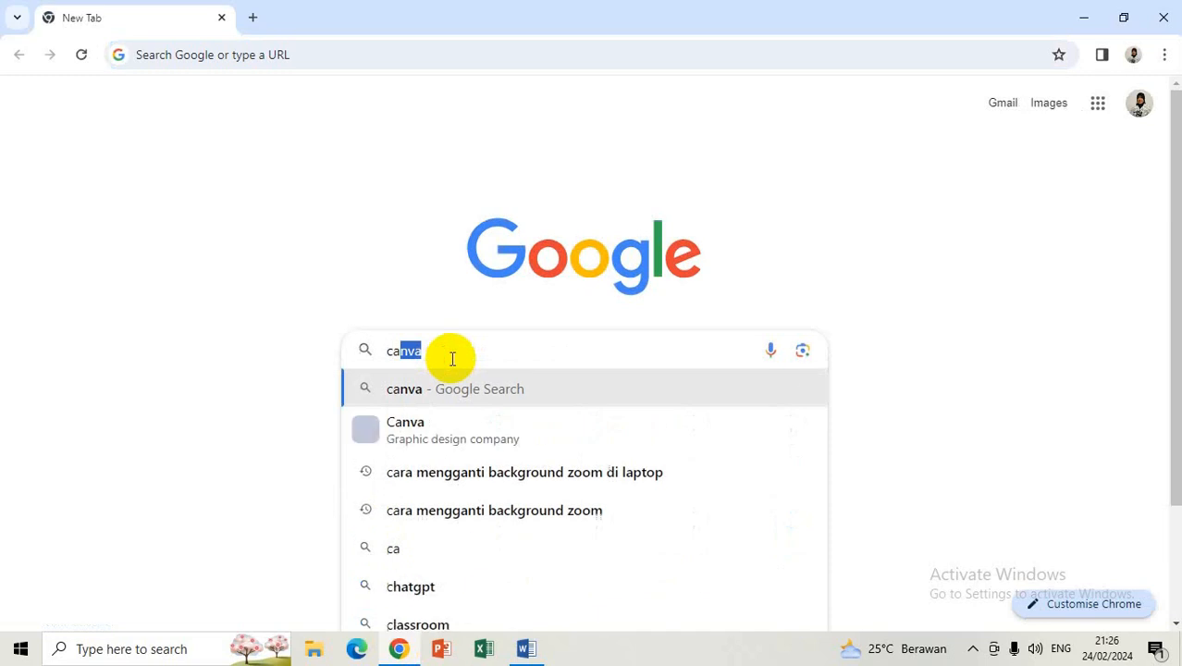
{"action": "type", "text": "a"}
{"action": "key", "text": "Return"}
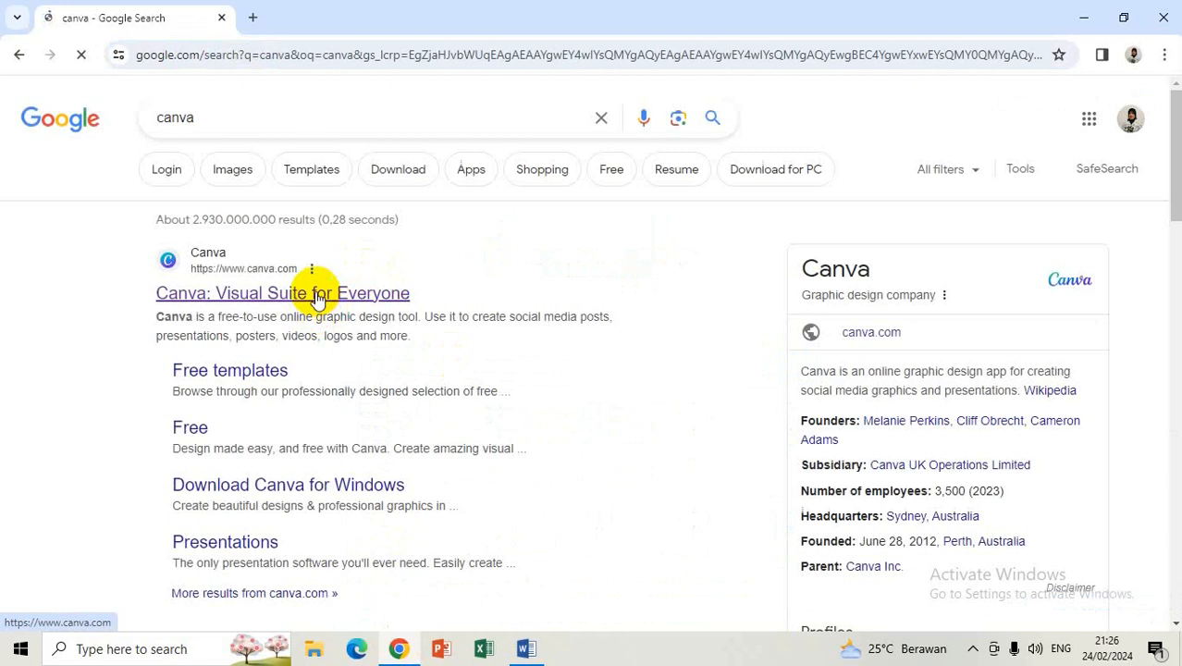
{"action": "left_click", "coordinate": [314, 294]}
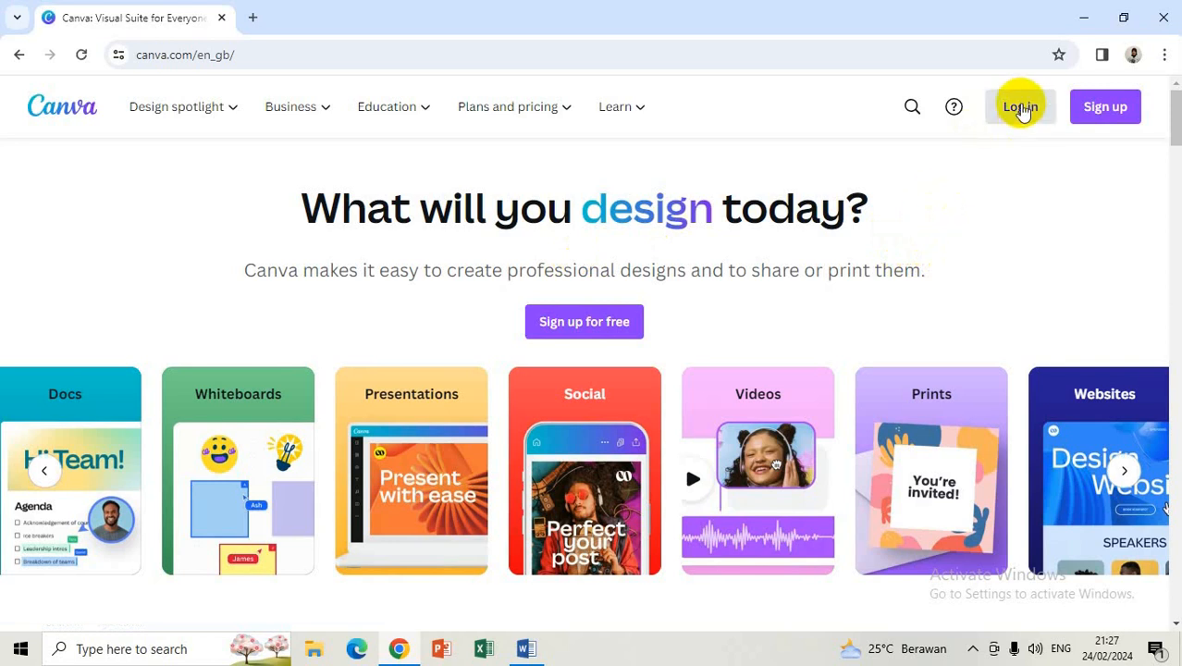
Step: Log in to Canva via Continue with Google, picking the Google account and confirming
{"action": "left_click", "coordinate": [1021, 107]}
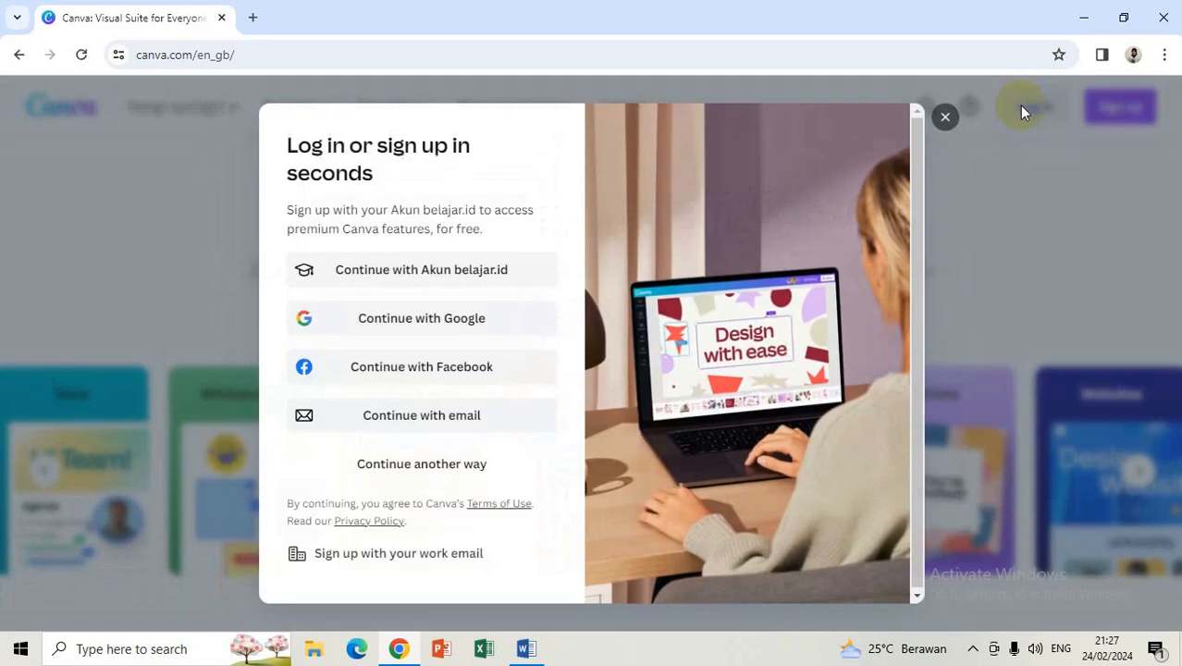
{"action": "left_click", "coordinate": [417, 326]}
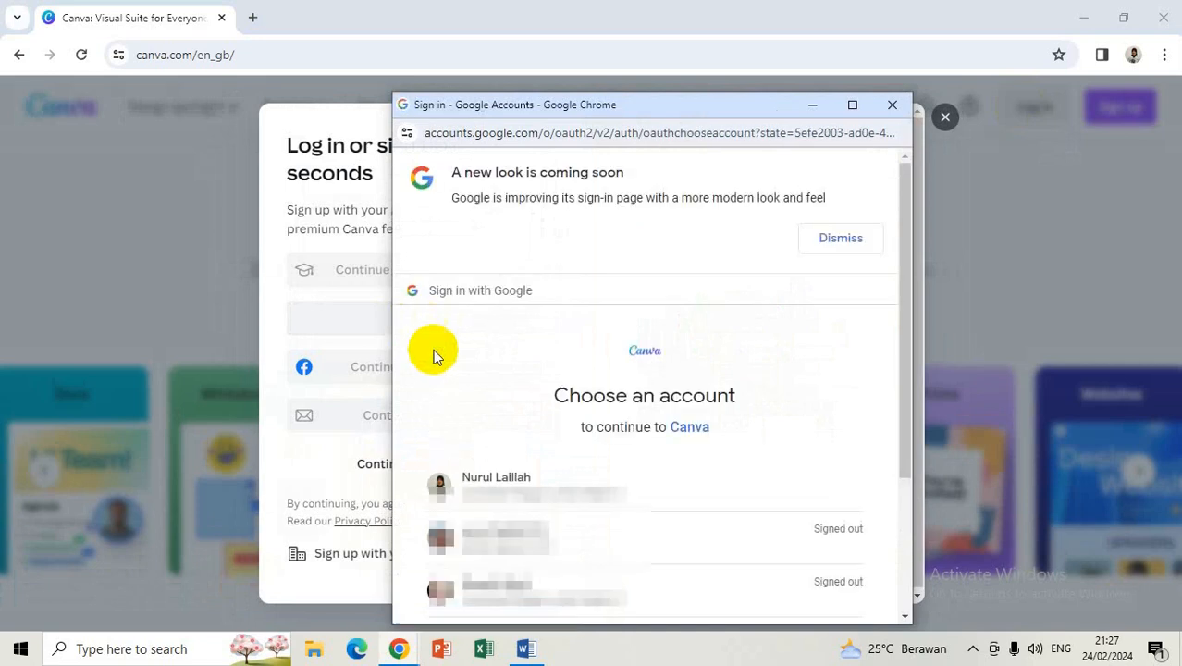
{"action": "left_click", "coordinate": [505, 491]}
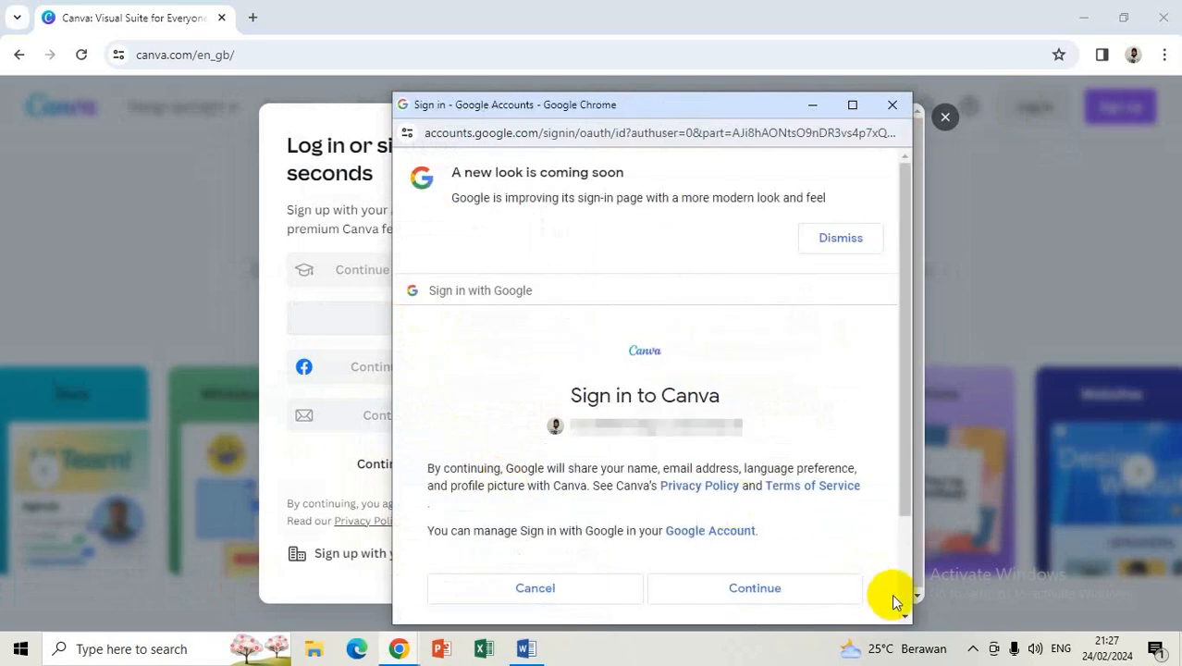
{"action": "scroll", "coordinate": [905, 610], "scroll_direction": "down", "scroll_amount": 3}
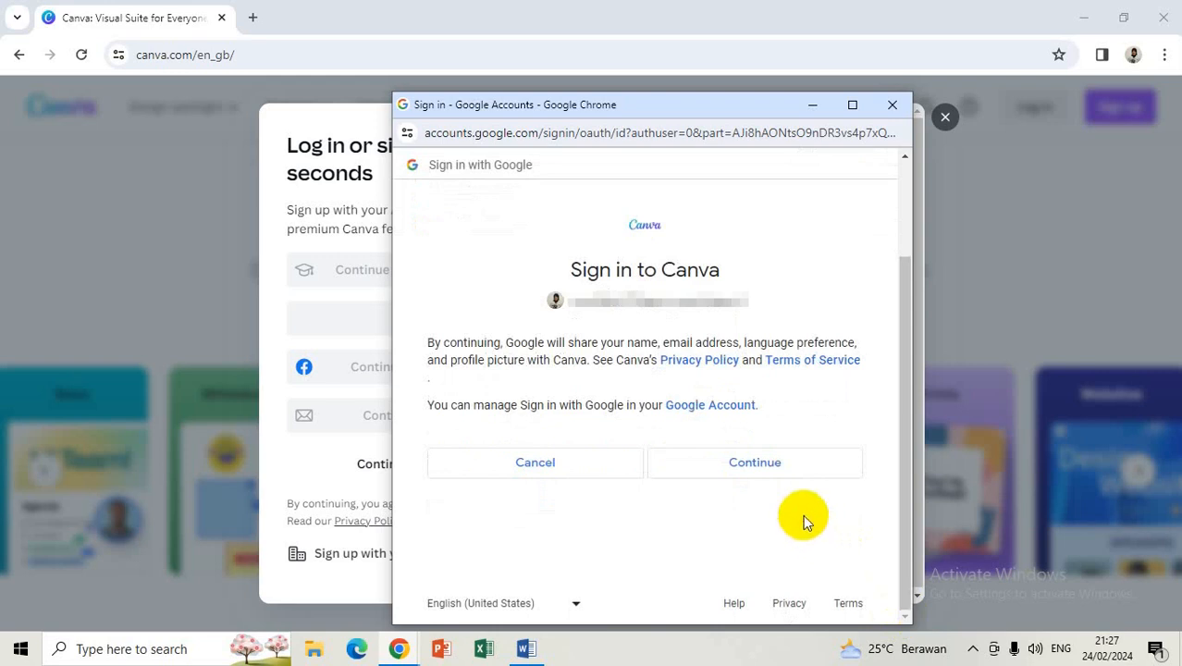
{"action": "left_click", "coordinate": [760, 467]}
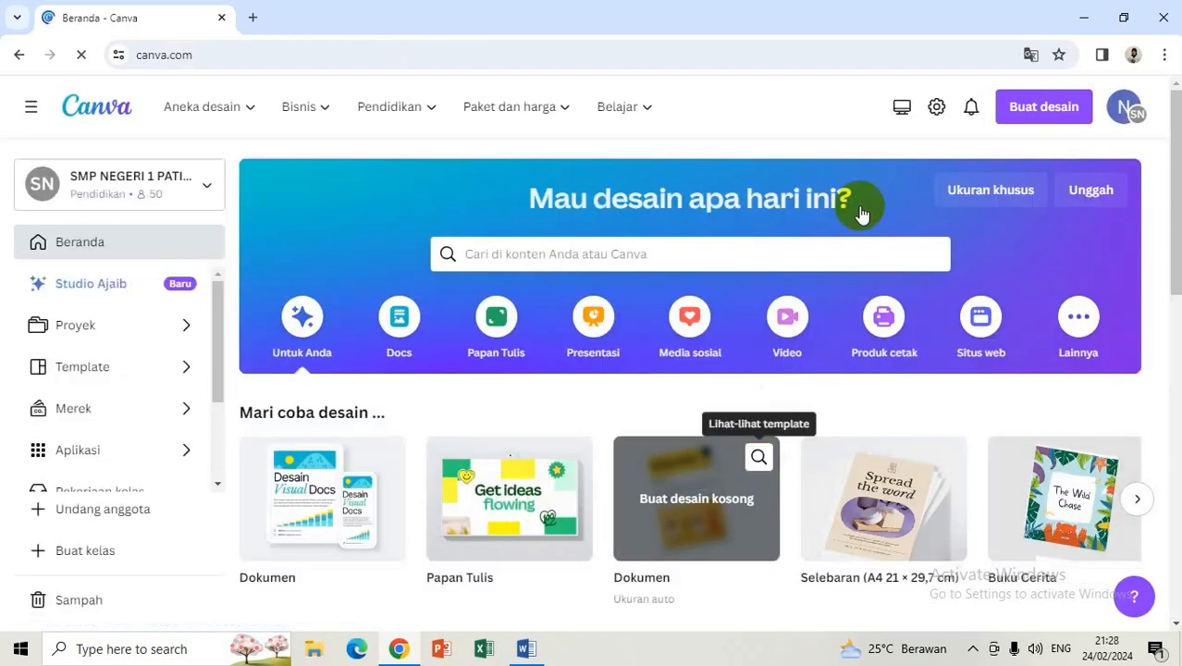
Step: Create a new Dokumen A5 (14.8 × 21 cm) design from the Buat desain menu
{"action": "left_click", "coordinate": [1029, 115]}
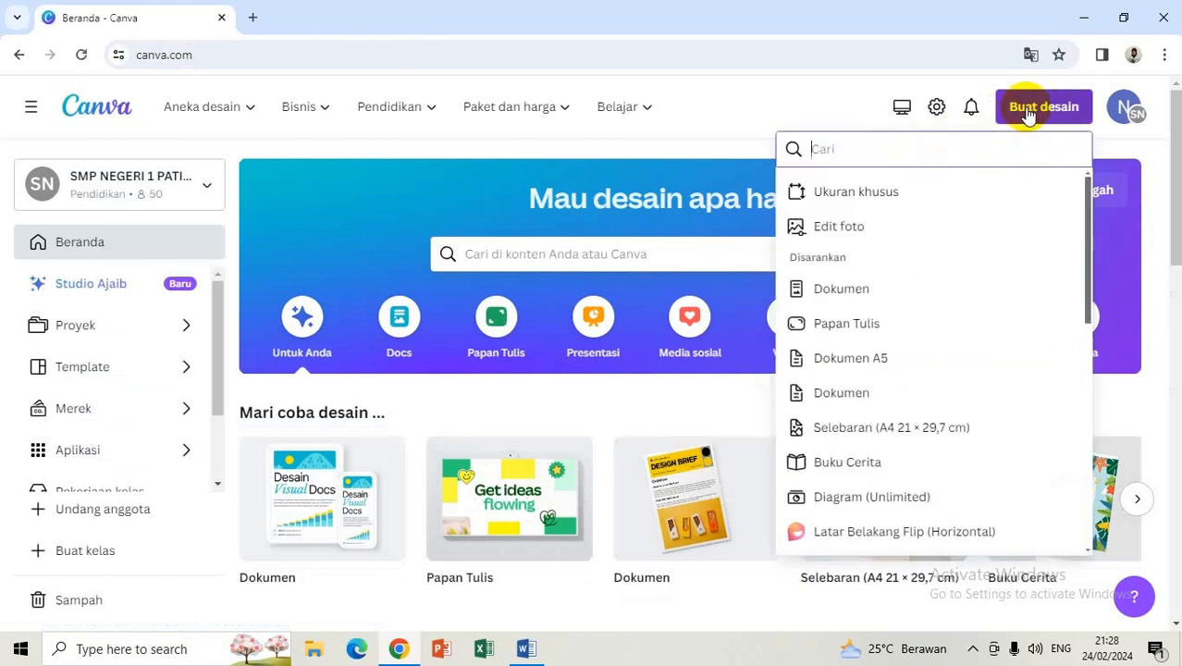
{"action": "left_click", "coordinate": [856, 361]}
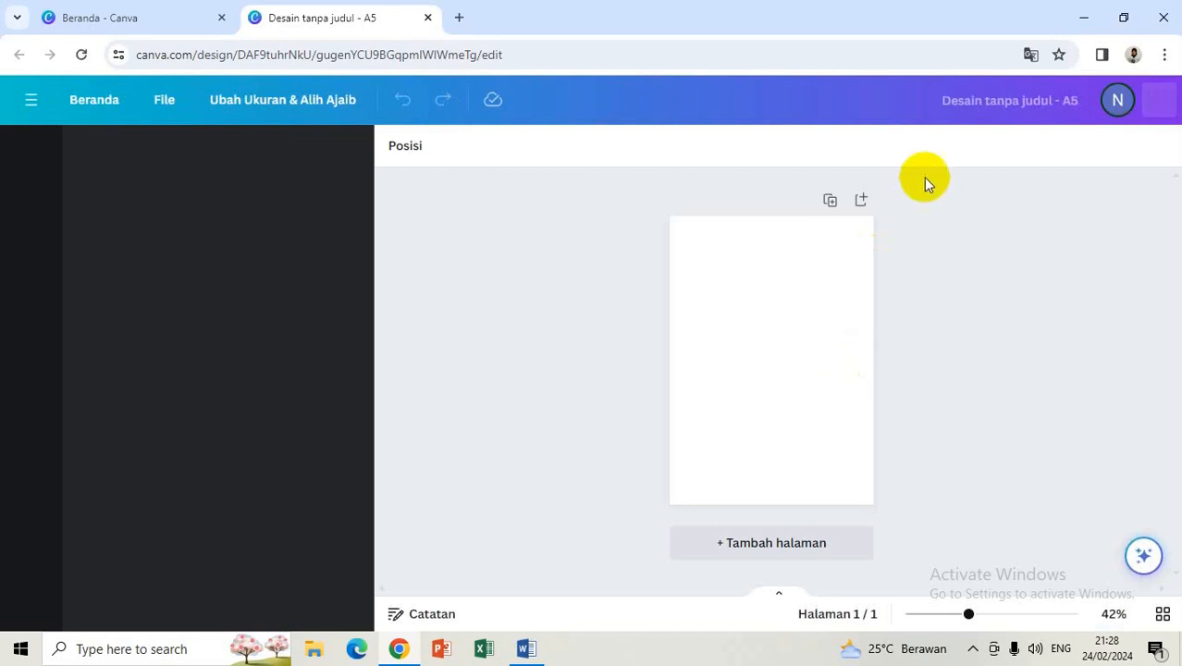
Step: Rename the untitled design to 'Kelompok 1 9I'
{"action": "left_click", "coordinate": [1054, 109]}
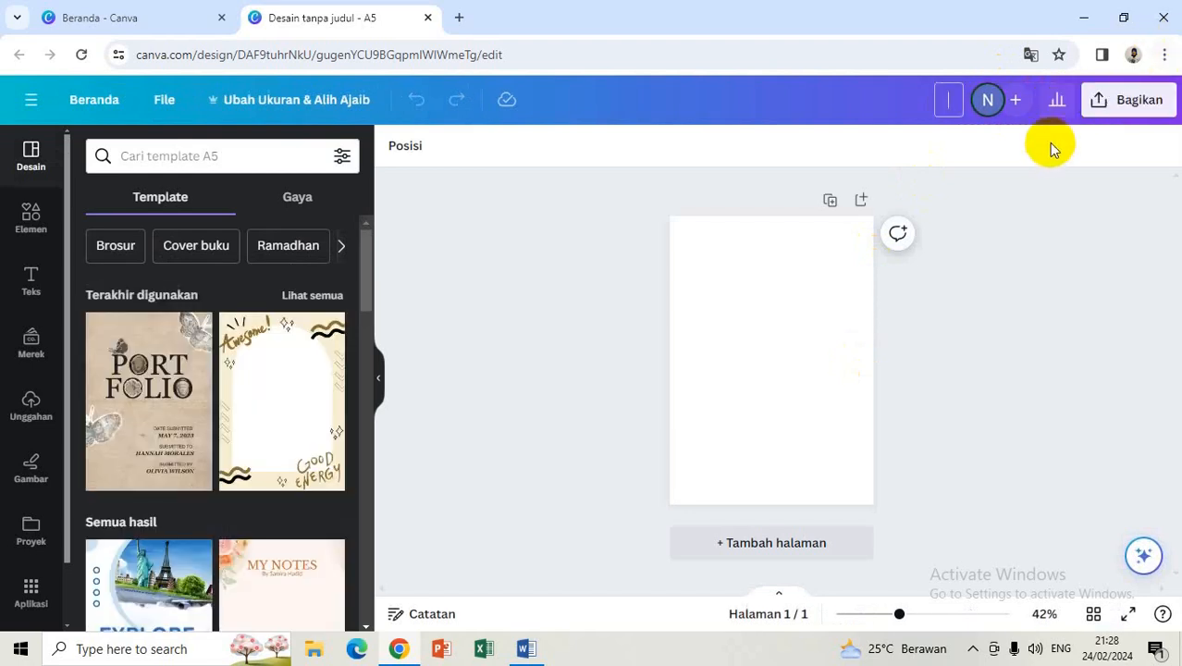
{"action": "type", "text": "Kelompo"}
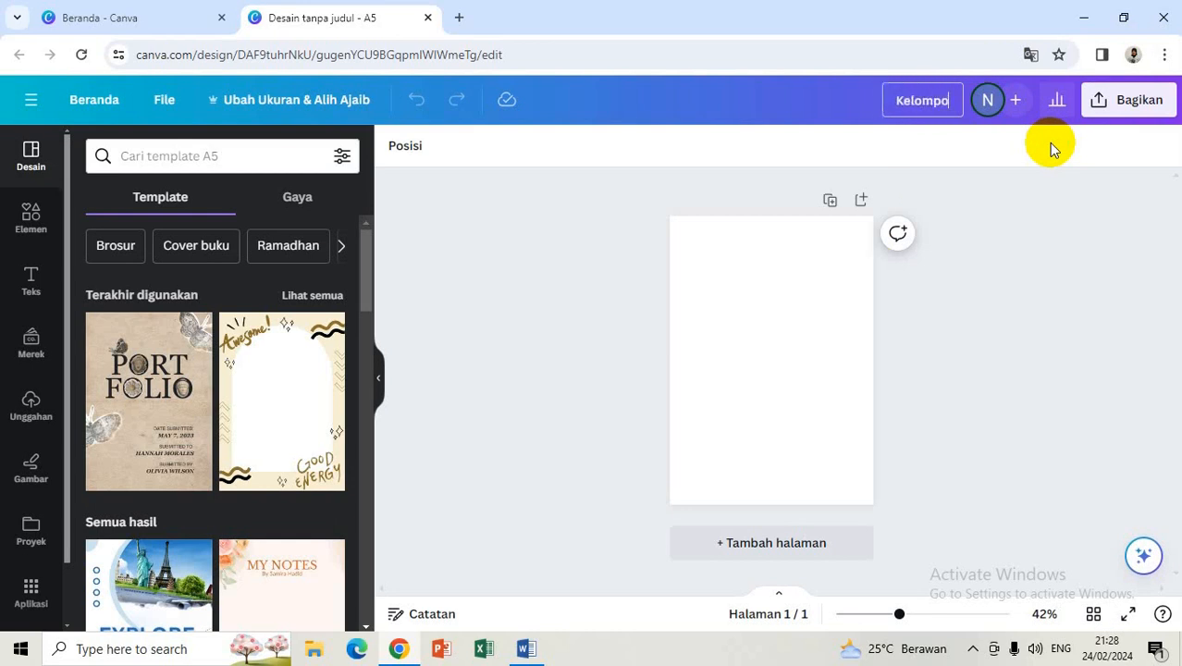
{"action": "type", "text": "k 1 9"}
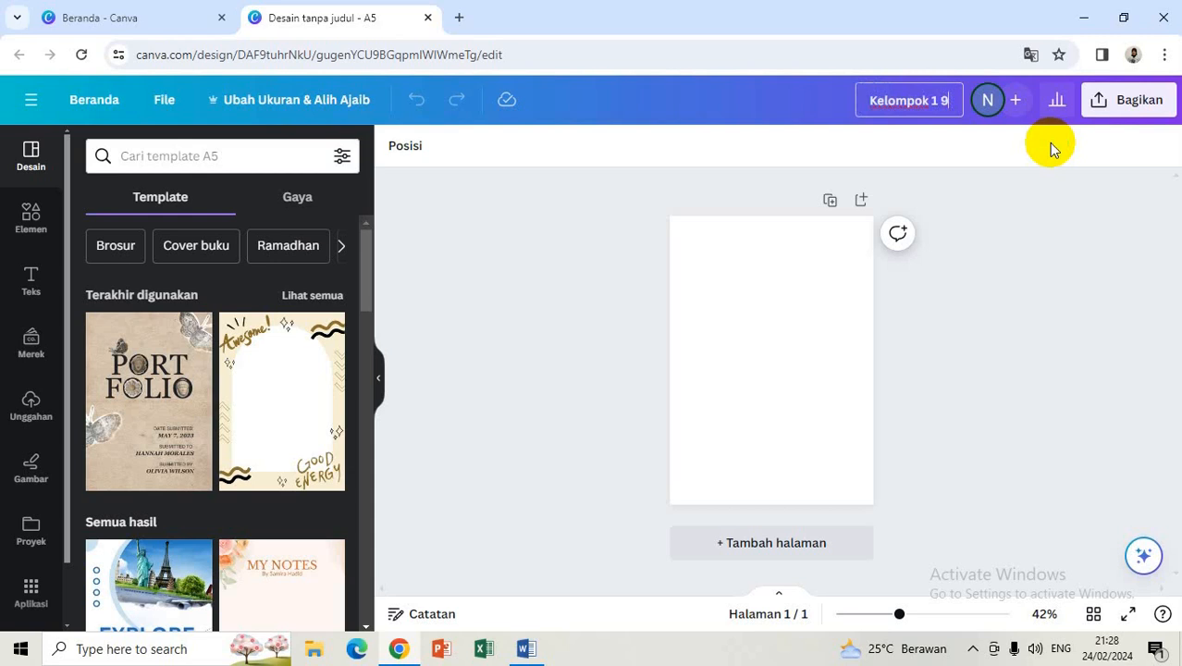
{"action": "type", "text": "I"}
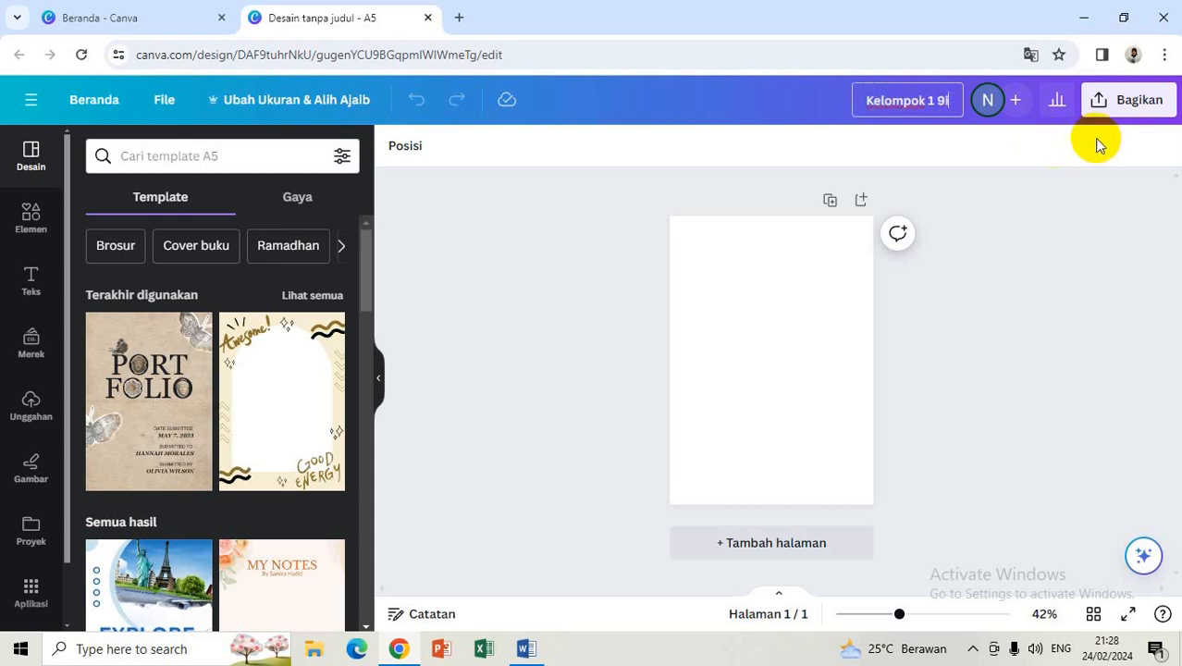
{"action": "key", "text": "Return"}
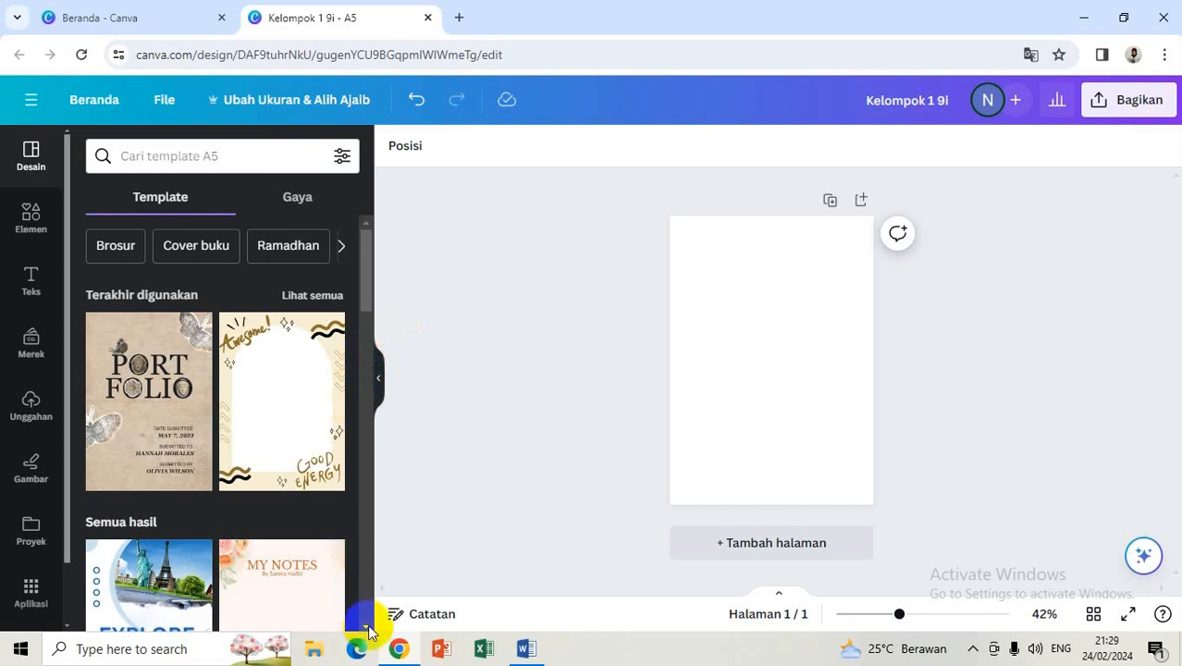
Step: Apply the Blue White Modern Explore The World A5 template and select its EXPLORE heading
{"action": "scroll", "coordinate": [367, 631], "scroll_direction": "down", "scroll_amount": 3}
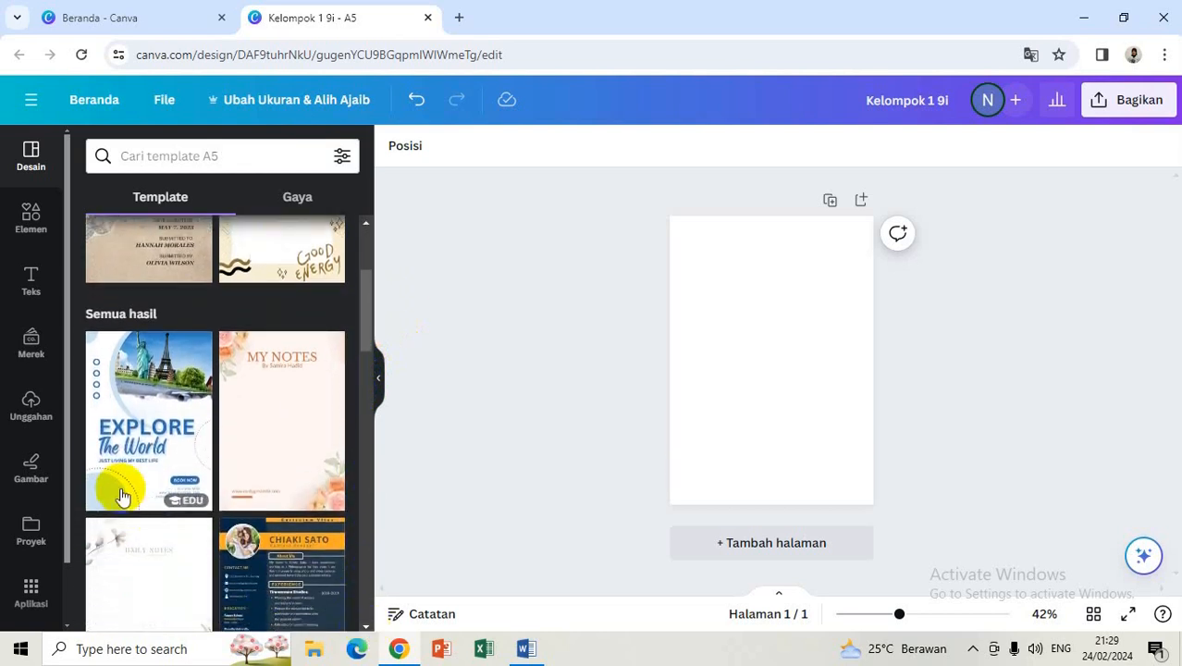
{"action": "left_click", "coordinate": [162, 437]}
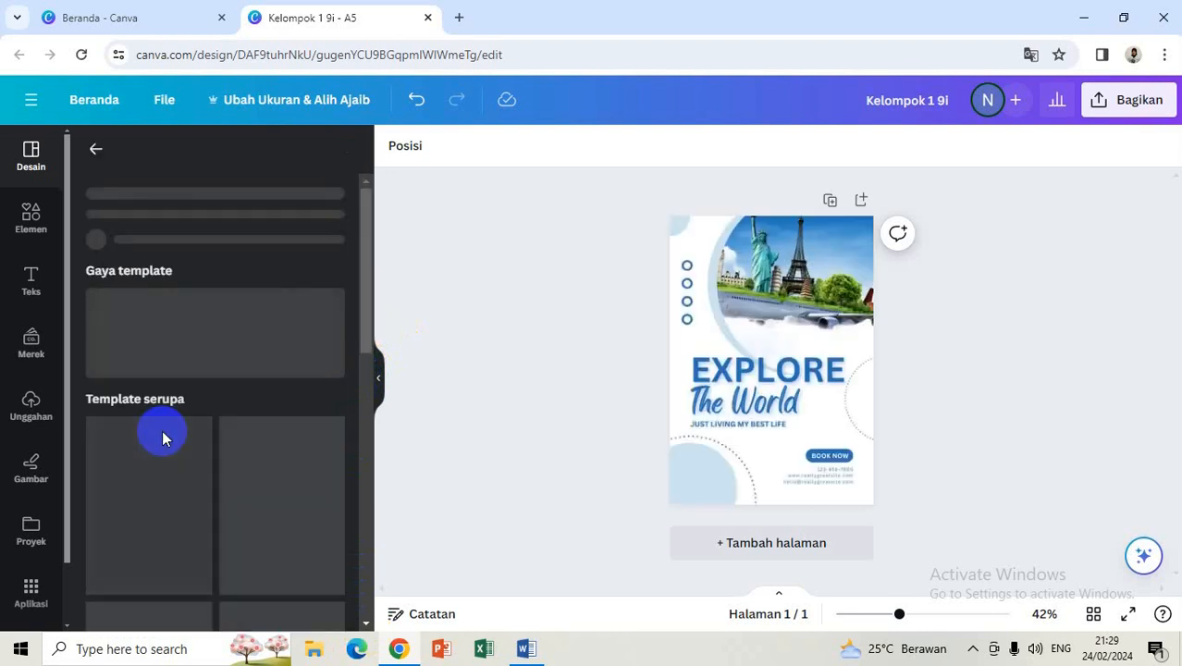
{"action": "double_click", "coordinate": [717, 378]}
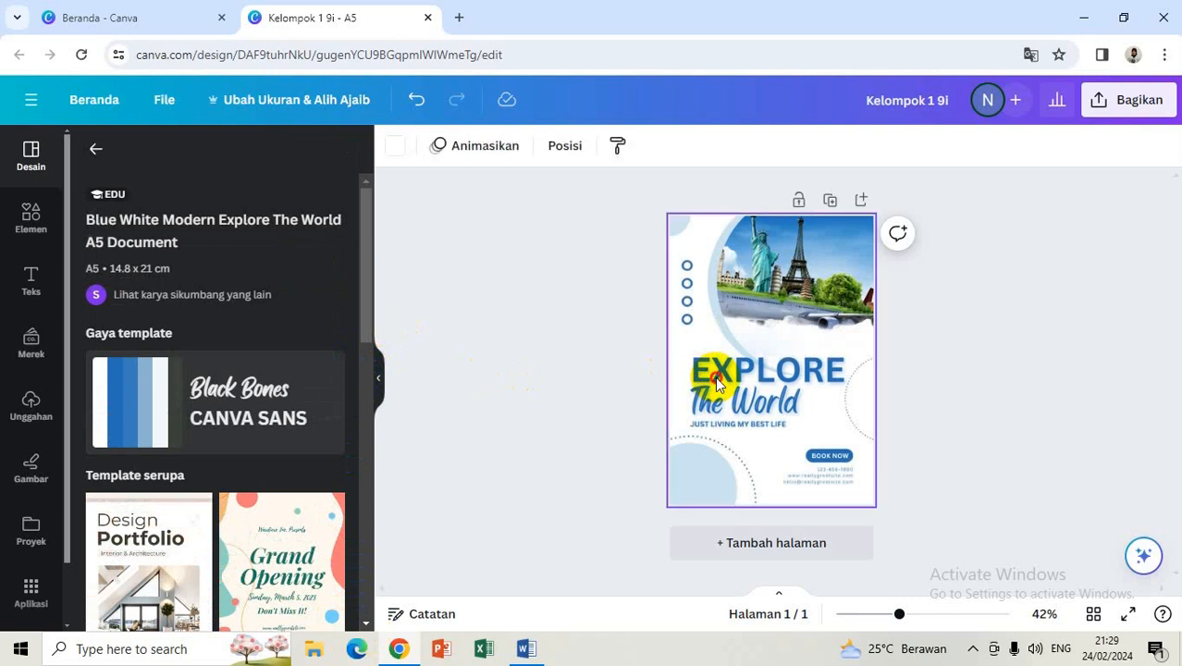
{"action": "double_click", "coordinate": [721, 371]}
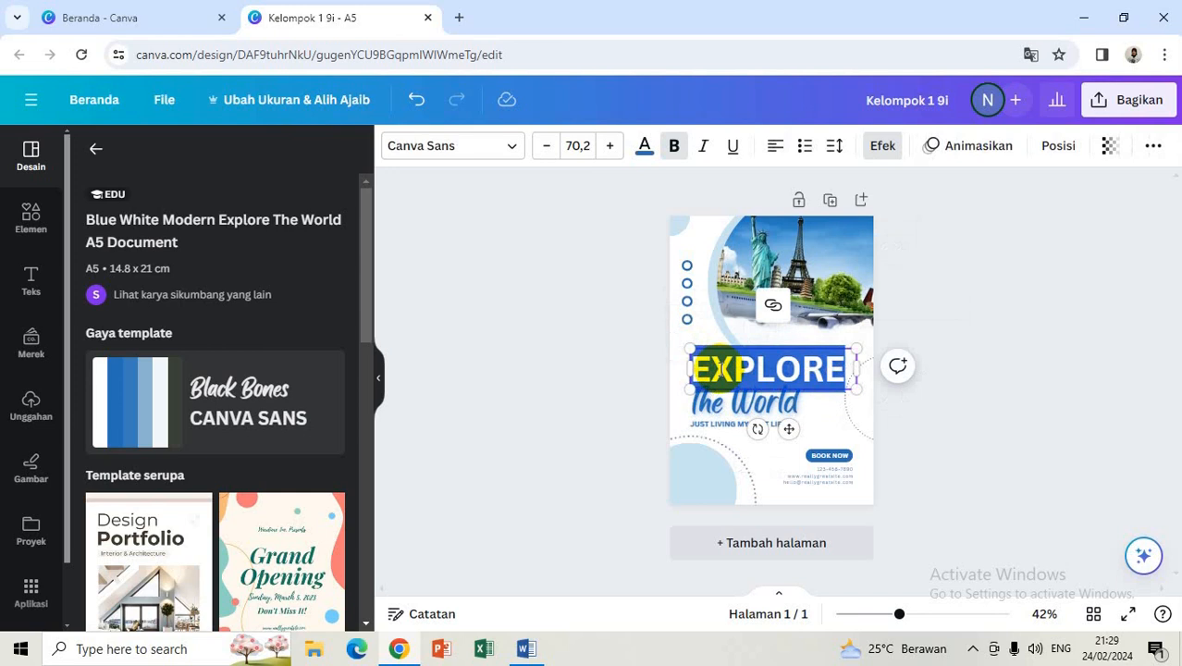
Step: Replace the EXPLORE heading with 'ASAL USUL' and shrink its font to fit one line
{"action": "type", "text": "ASAL"}
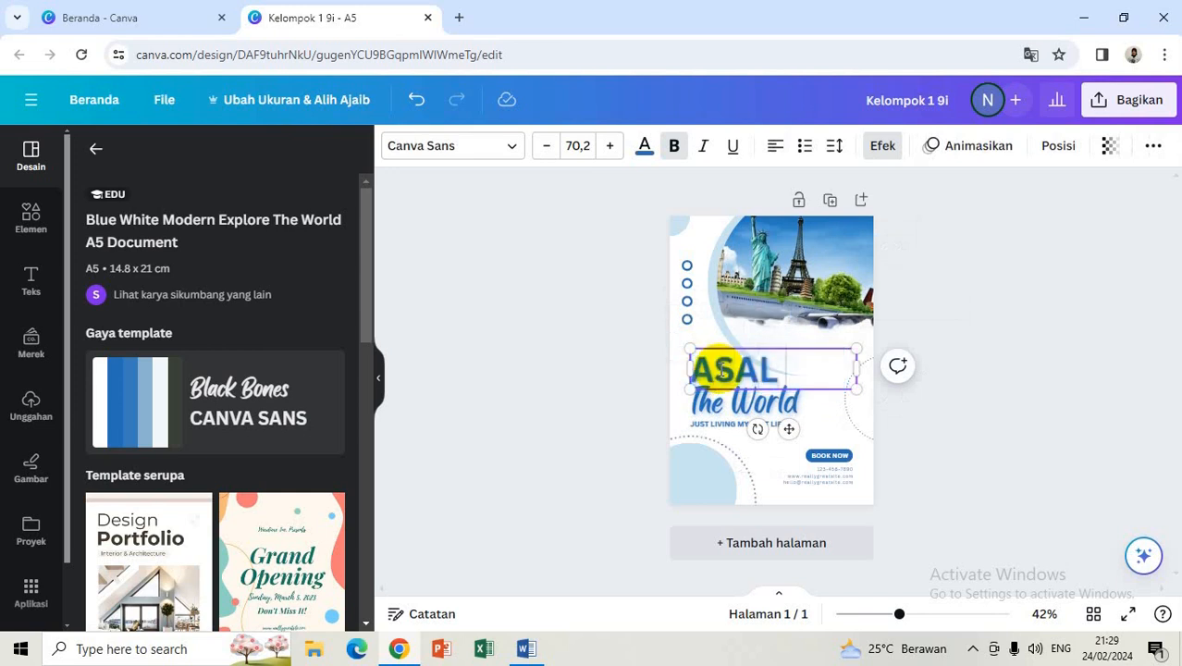
{"action": "type", "text": " USUL"}
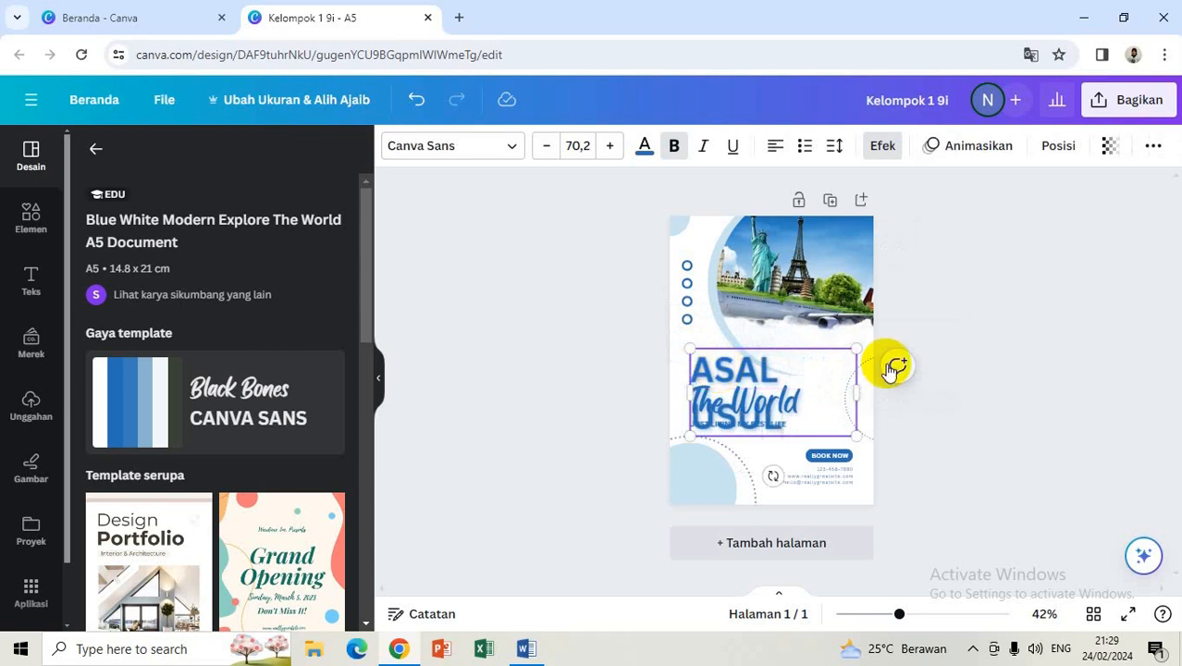
{"action": "left_click", "coordinate": [895, 410]}
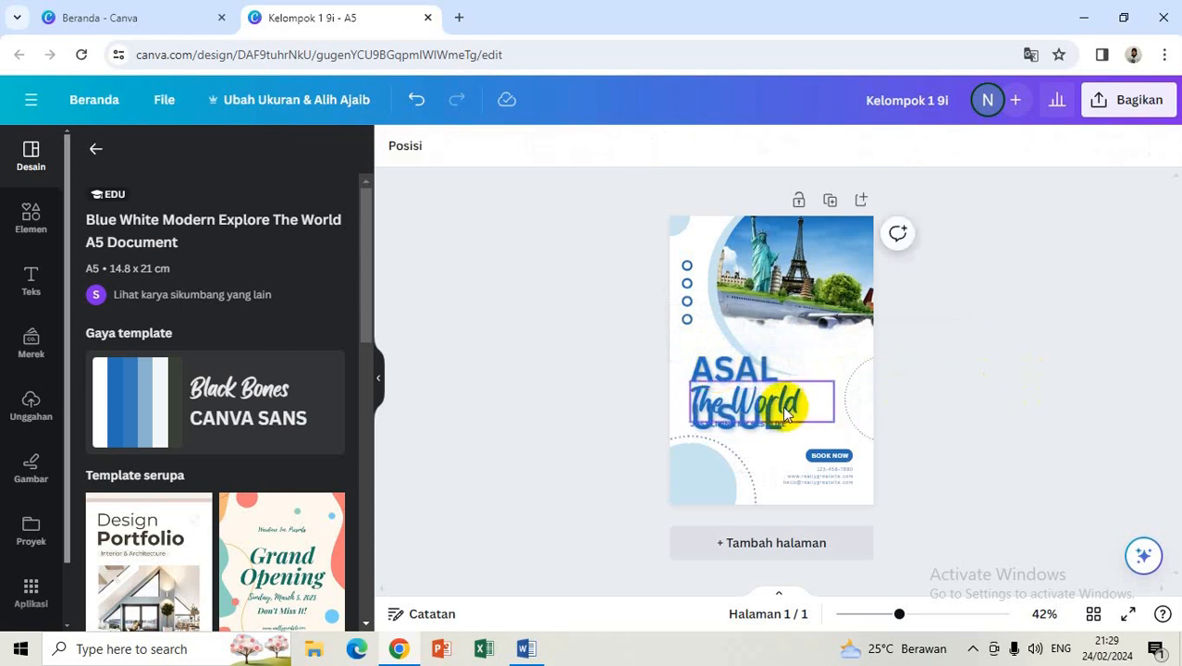
{"action": "left_click", "coordinate": [779, 378]}
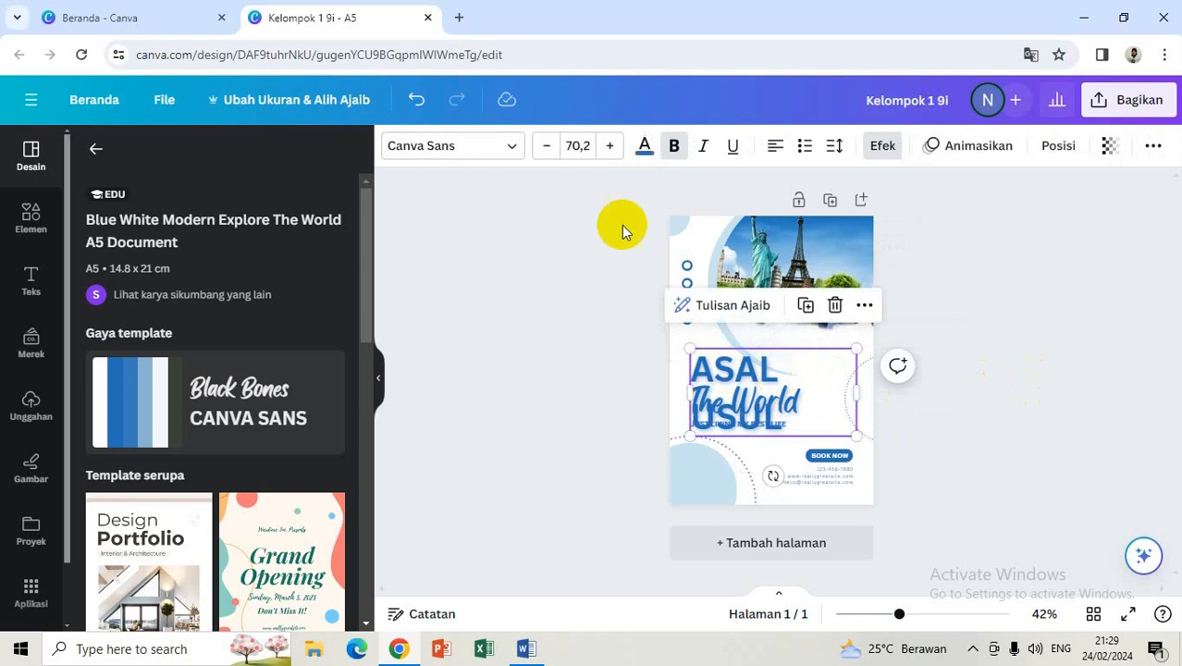
{"action": "left_click", "coordinate": [543, 146]}
{"action": "left_click", "coordinate": [544, 146]}
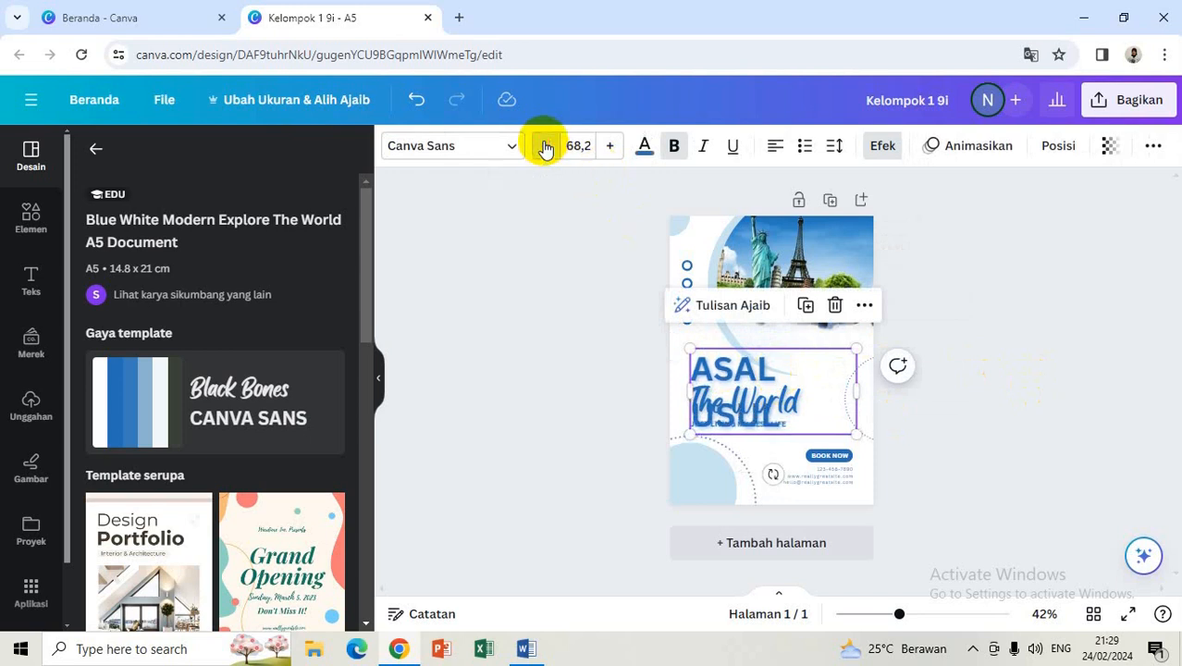
{"action": "left_click", "coordinate": [544, 146]}
{"action": "left_click", "coordinate": [544, 146]}
{"action": "left_click", "coordinate": [544, 146]}
{"action": "left_click", "coordinate": [543, 146]}
{"action": "left_click", "coordinate": [544, 146]}
{"action": "left_click", "coordinate": [544, 146]}
{"action": "left_click", "coordinate": [543, 146]}
{"action": "left_click", "coordinate": [544, 146]}
{"action": "left_click", "coordinate": [544, 146]}
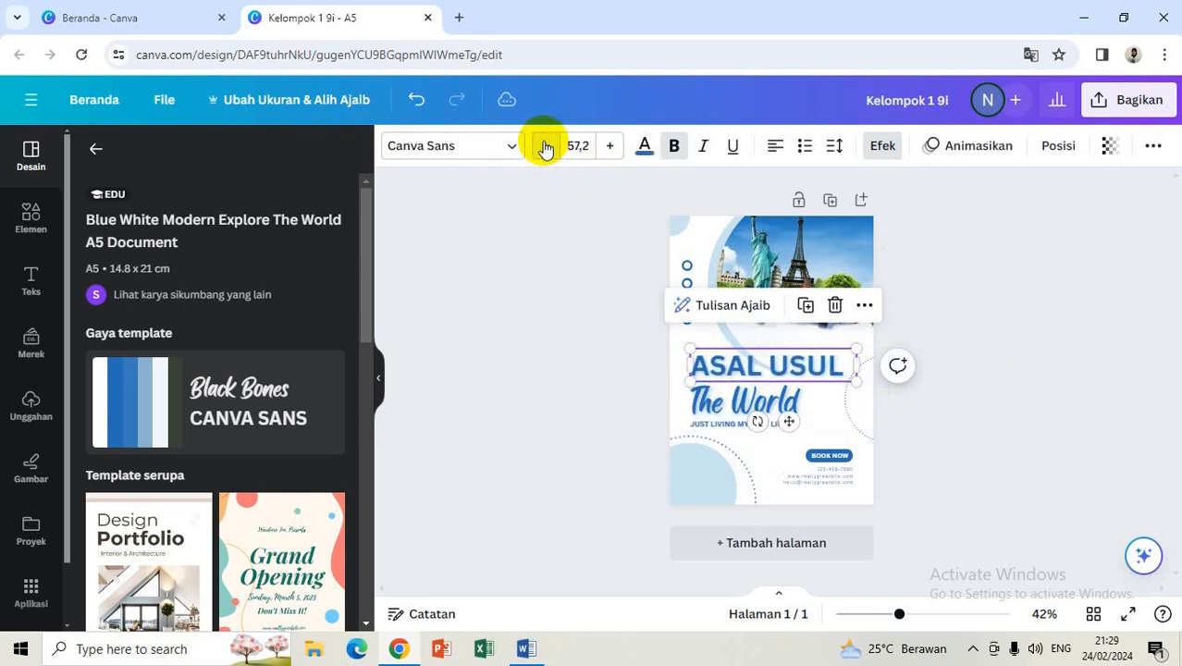
{"action": "left_click", "coordinate": [544, 146]}
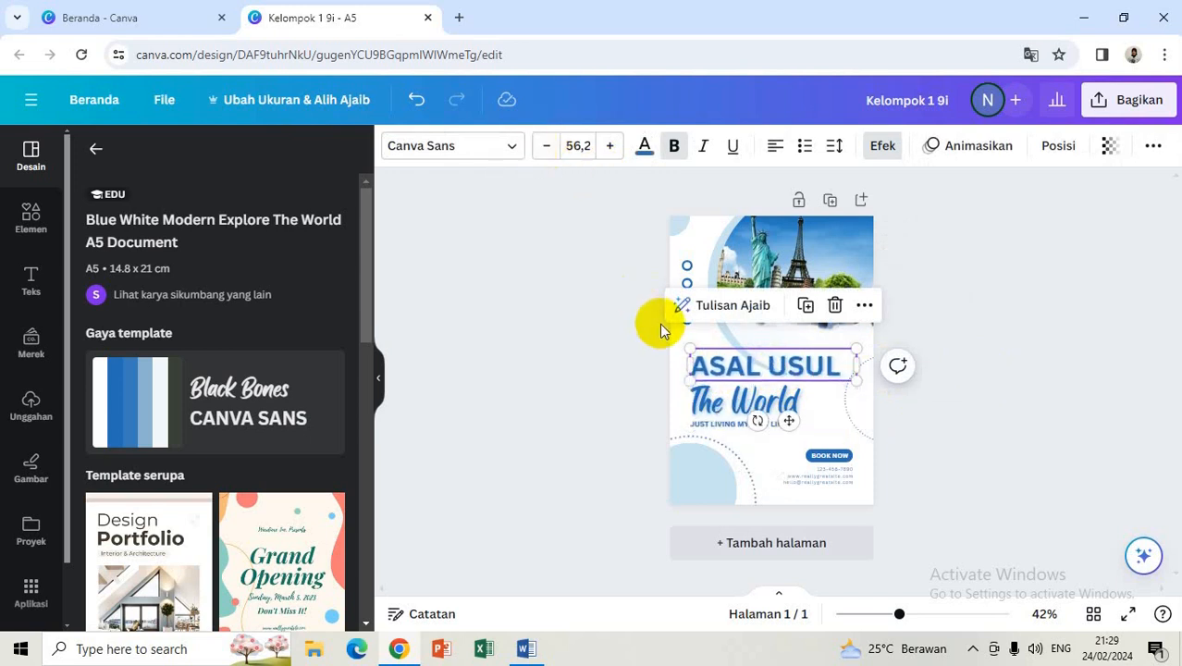
Step: Change 'The World' to 'Candi Prambanan' and reduce its font size to 46,2
{"action": "left_click", "coordinate": [728, 405]}
{"action": "left_click", "coordinate": [728, 401]}
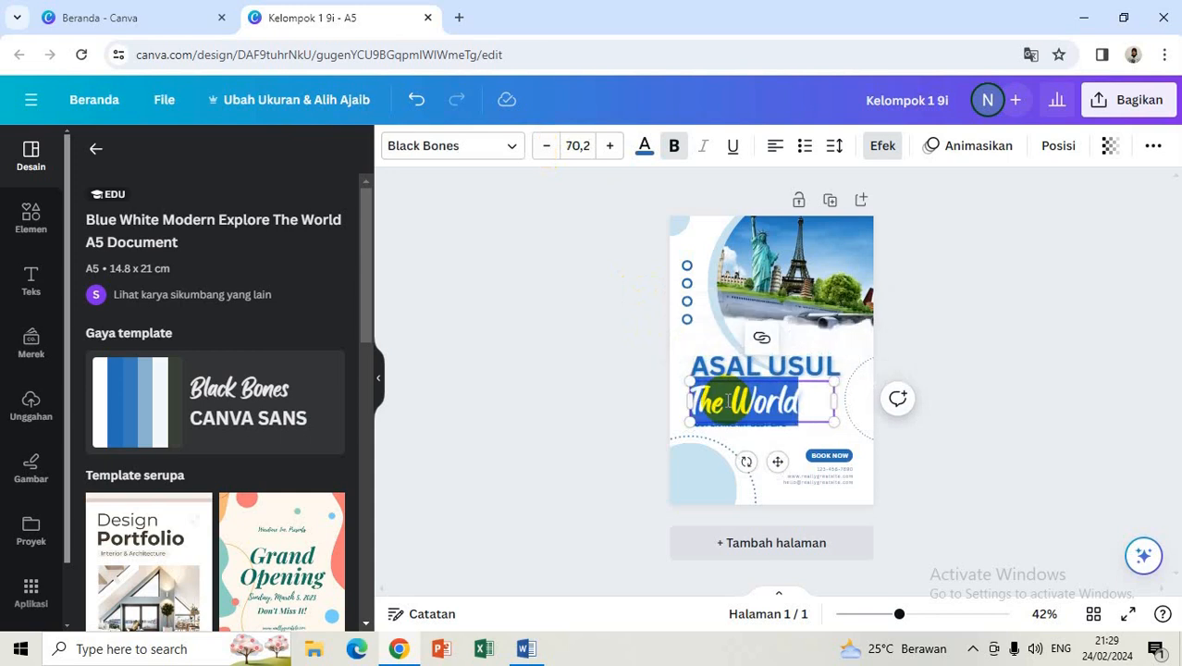
{"action": "type", "text": "Card"}
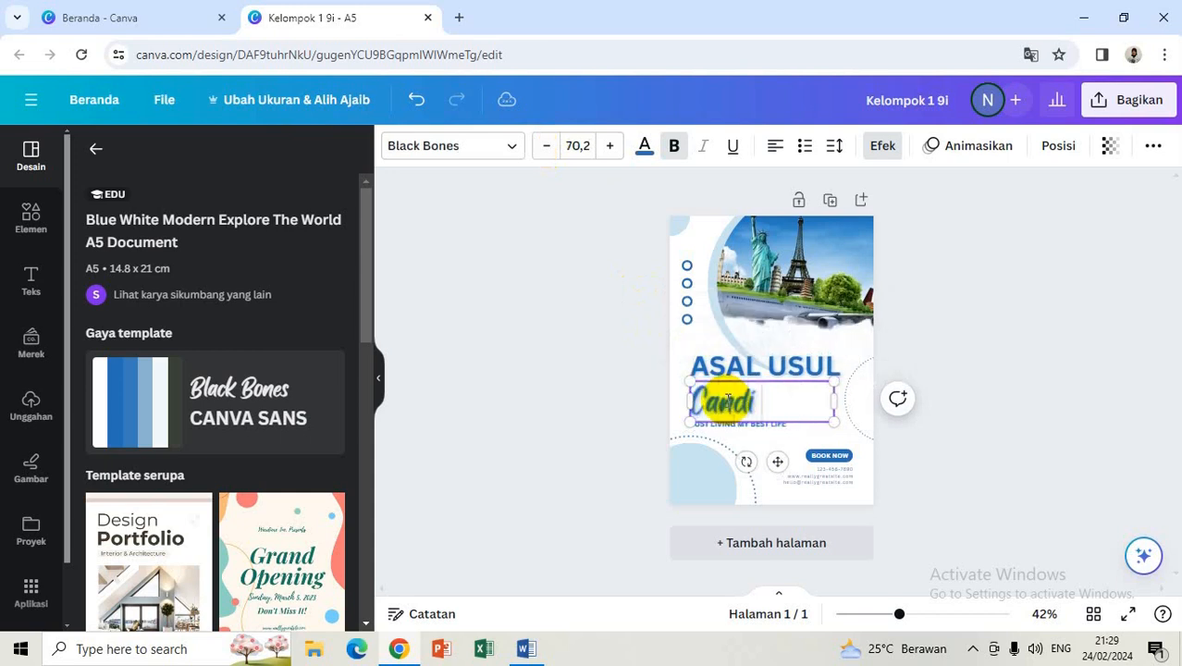
{"action": "type", "text": "i Pram"}
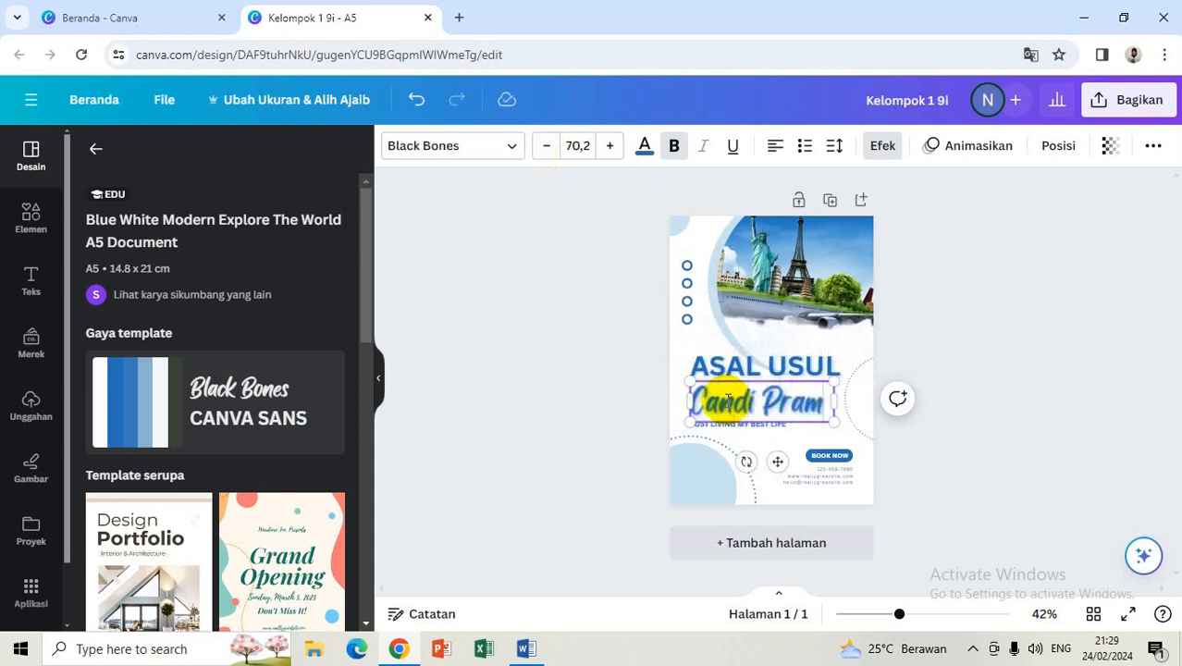
{"action": "type", "text": "banan"}
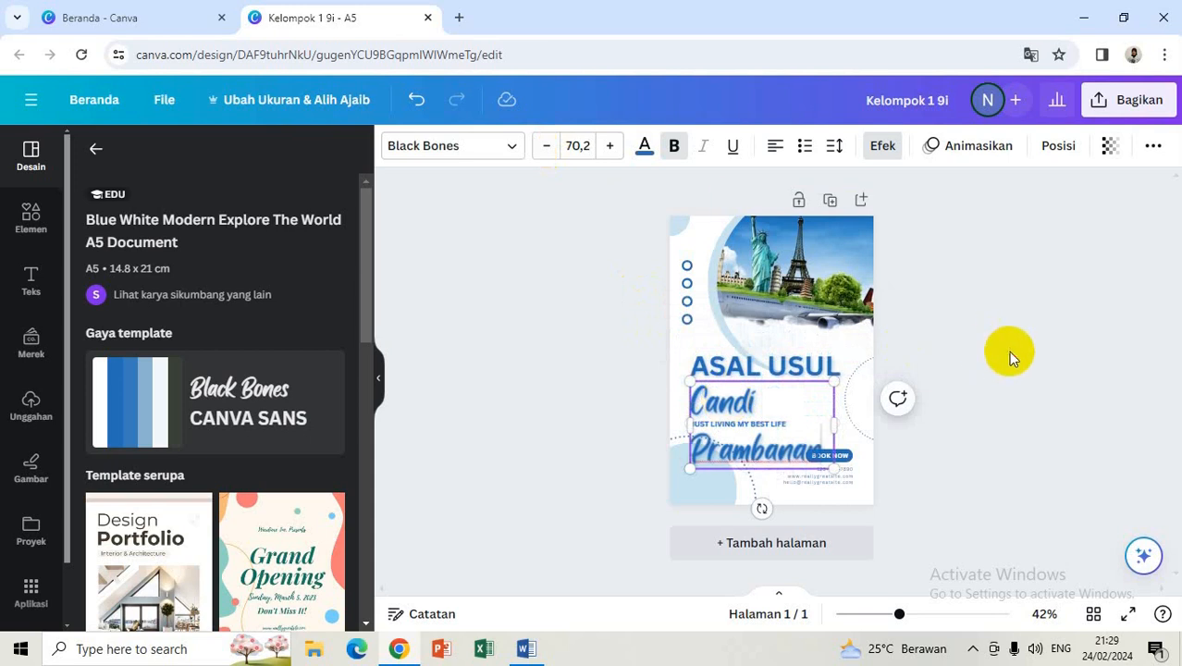
{"action": "left_click", "coordinate": [1008, 352]}
{"action": "left_click", "coordinate": [759, 410]}
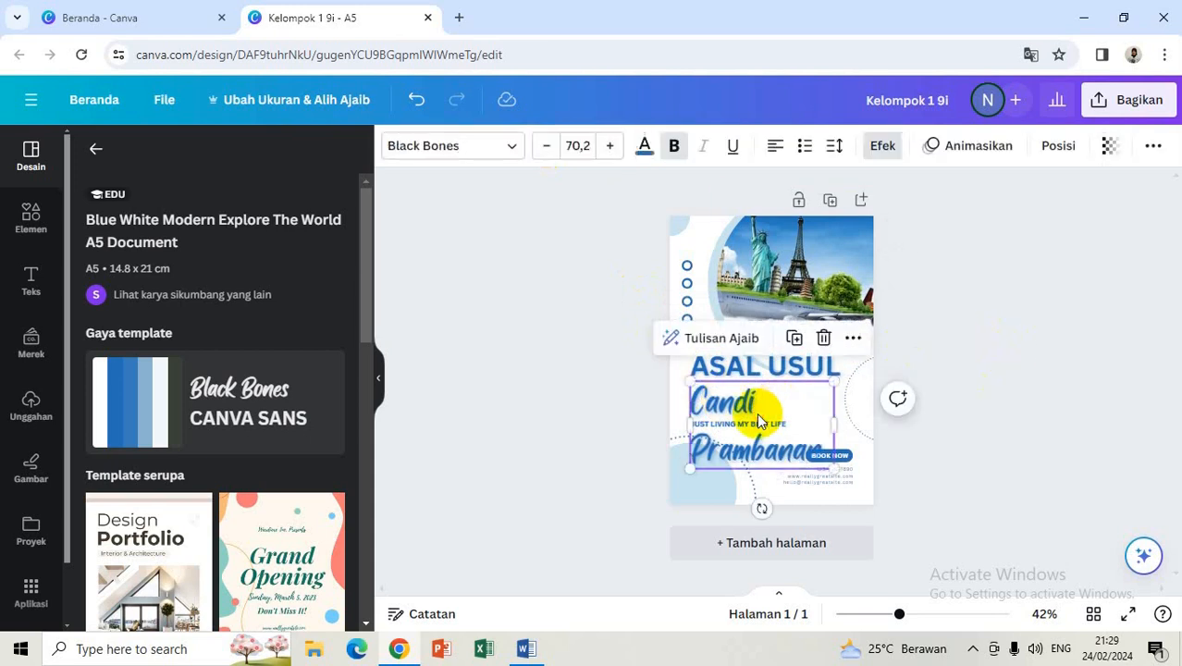
{"action": "left_click", "coordinate": [546, 151]}
{"action": "left_click", "coordinate": [547, 151]}
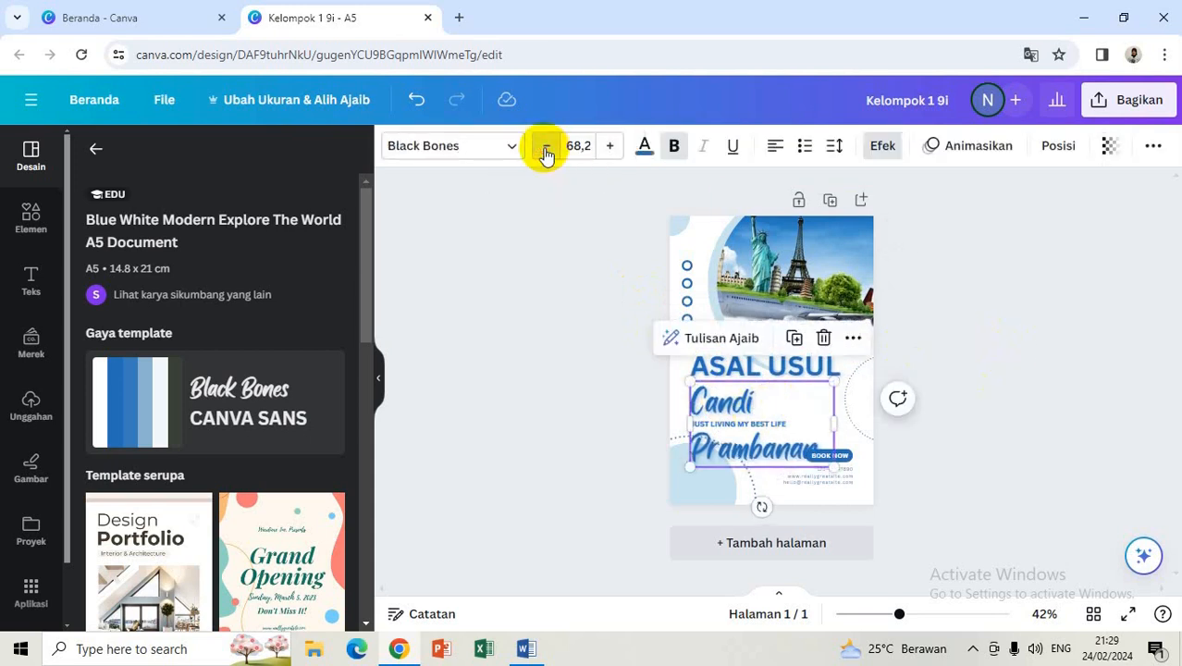
{"action": "left_click", "coordinate": [547, 151]}
{"action": "left_click", "coordinate": [547, 151]}
{"action": "left_click", "coordinate": [546, 150]}
{"action": "left_click", "coordinate": [546, 151]}
{"action": "left_click", "coordinate": [547, 151]}
{"action": "left_click", "coordinate": [546, 151]}
{"action": "left_click", "coordinate": [546, 151]}
{"action": "left_click", "coordinate": [547, 150]}
{"action": "left_click", "coordinate": [547, 150]}
{"action": "left_click", "coordinate": [547, 151]}
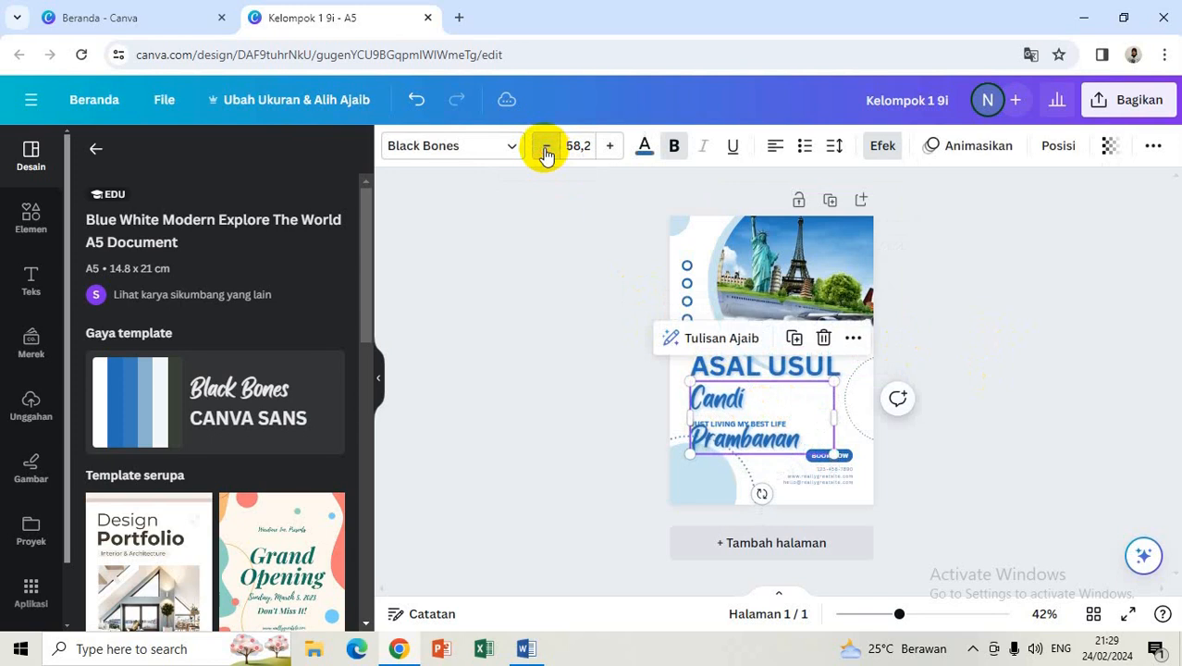
{"action": "left_click", "coordinate": [546, 150]}
{"action": "left_click", "coordinate": [546, 151]}
{"action": "left_click", "coordinate": [545, 151]}
{"action": "left_click", "coordinate": [545, 151]}
{"action": "left_click", "coordinate": [546, 151]}
{"action": "left_click", "coordinate": [546, 151]}
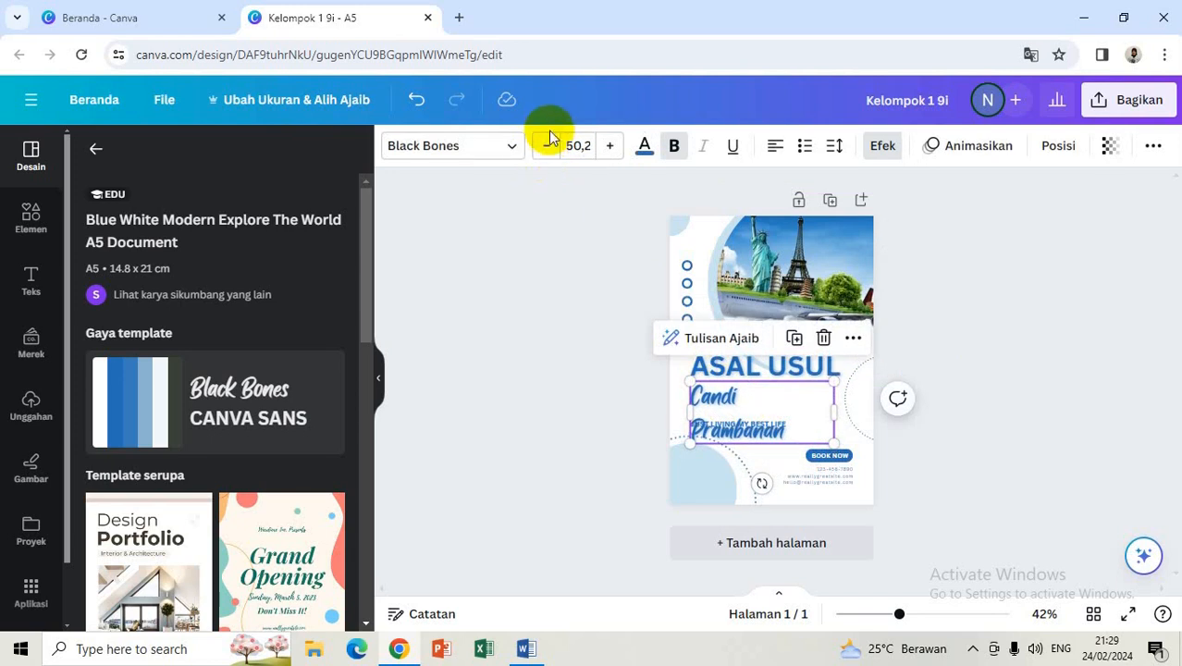
{"action": "left_click", "coordinate": [547, 151]}
{"action": "left_click", "coordinate": [547, 150]}
{"action": "left_click", "coordinate": [546, 151]}
{"action": "left_click", "coordinate": [546, 151]}
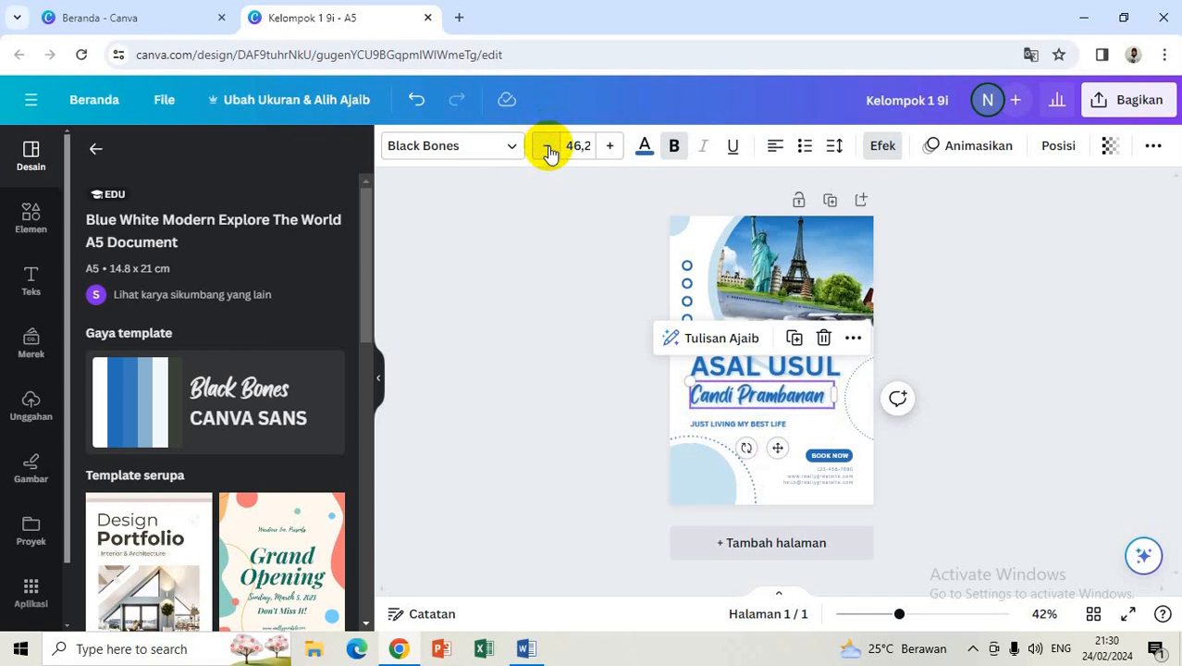
Step: Replace the 'JUST LIVING MY BEST LIFE' tagline with 'KELOMPOK 1 9I'
{"action": "double_click", "coordinate": [716, 423]}
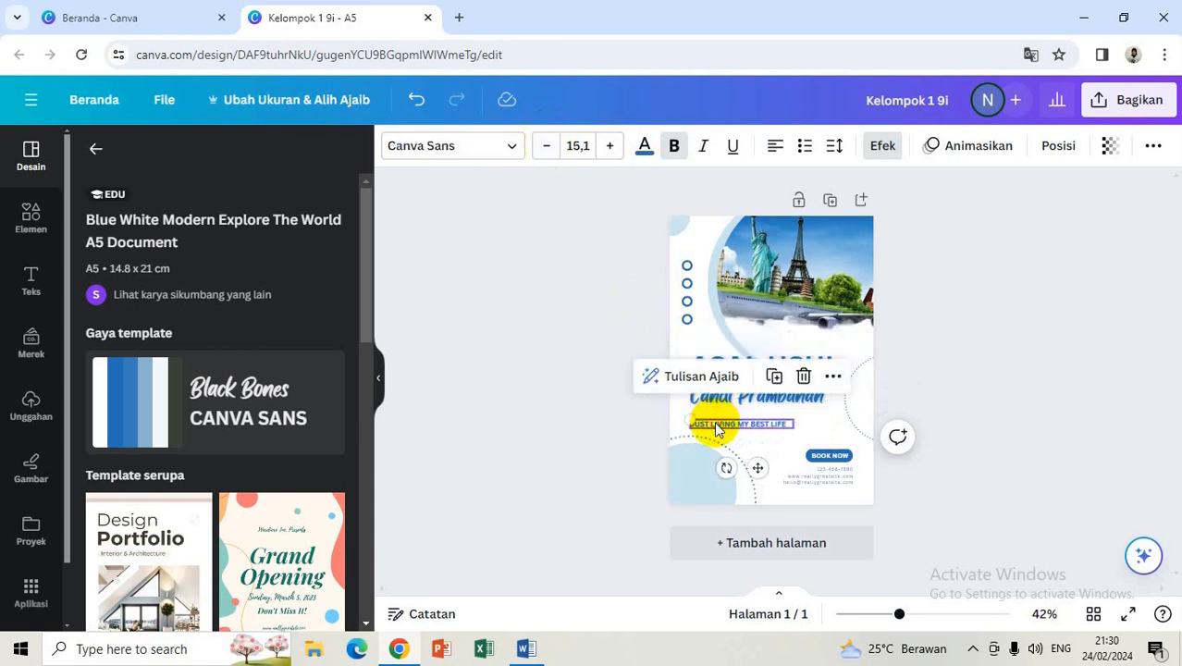
{"action": "key", "text": "BackSpace"}
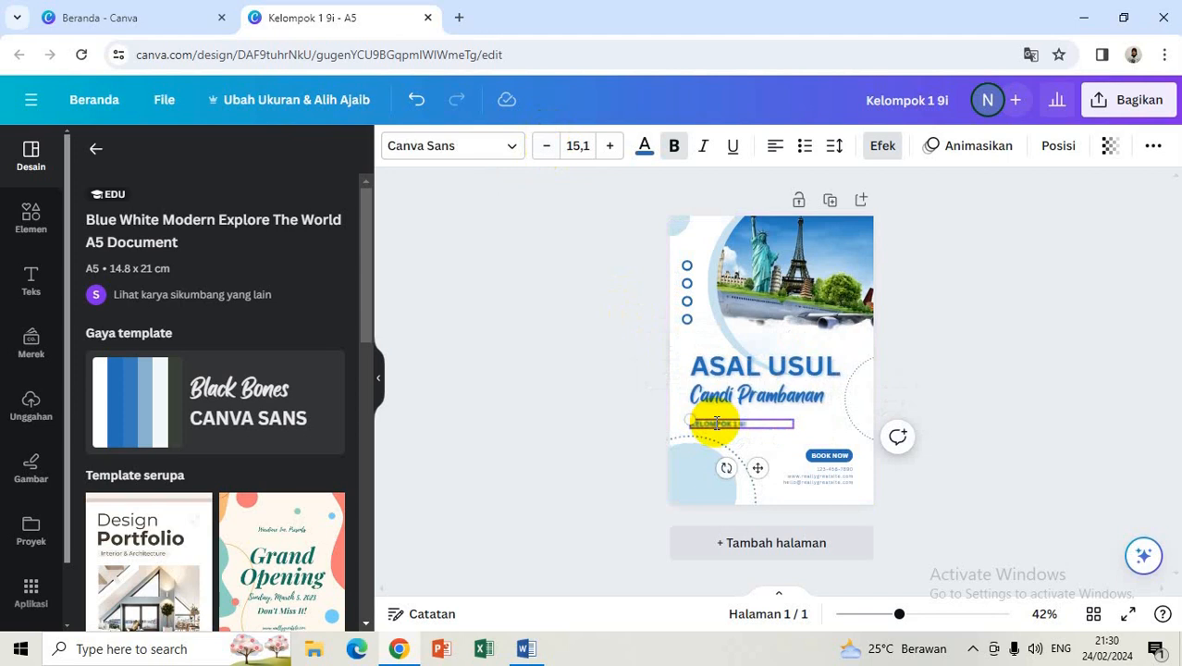
{"action": "left_click", "coordinate": [1015, 400]}
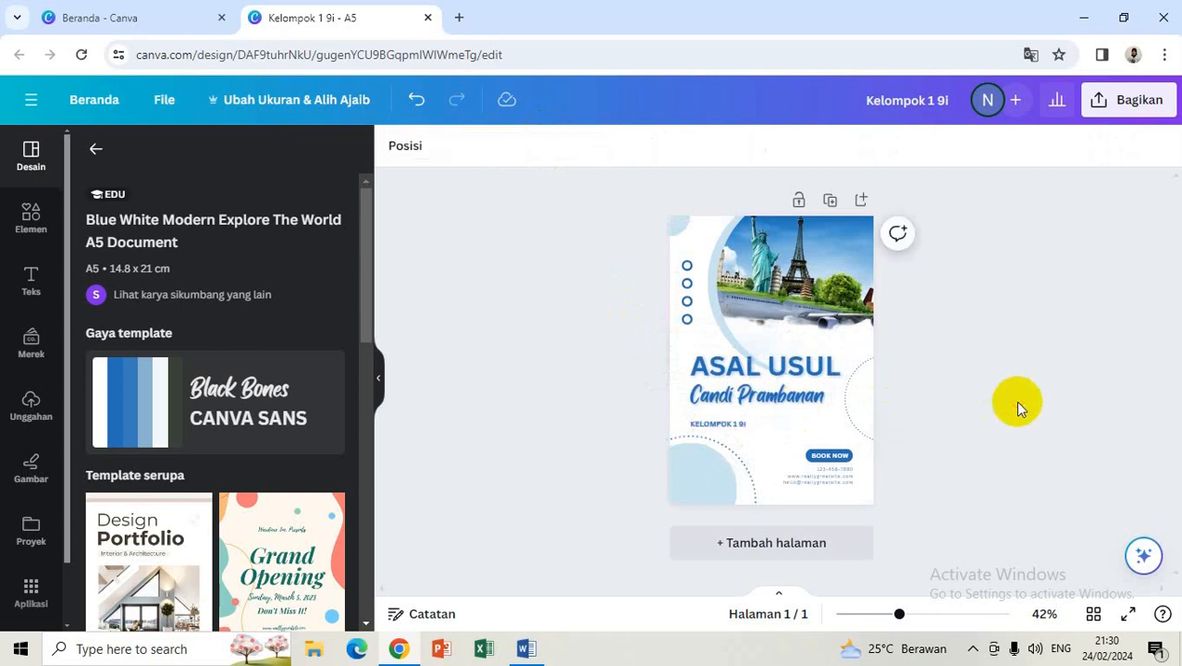
Step: Delete the contact text and BOOK NOW button, and nudge the KELOMPOK 1 9I line right
{"action": "left_click", "coordinate": [830, 456]}
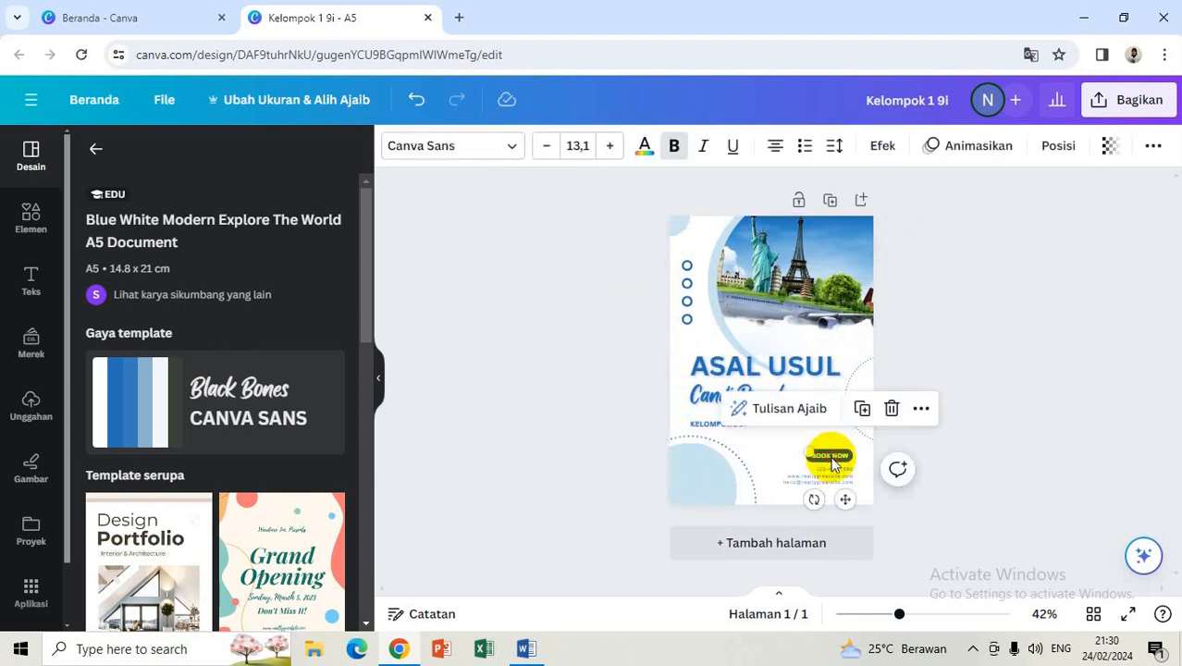
{"action": "key", "text": "Escape"}
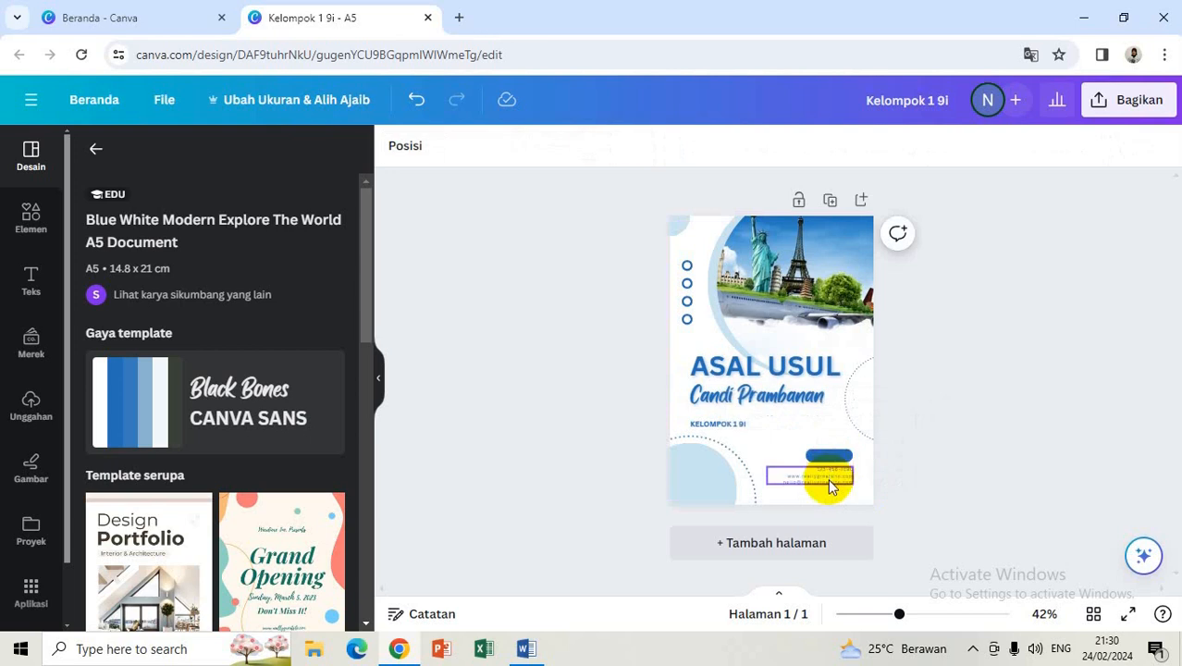
{"action": "left_click", "coordinate": [827, 479]}
{"action": "key", "text": "Delete"}
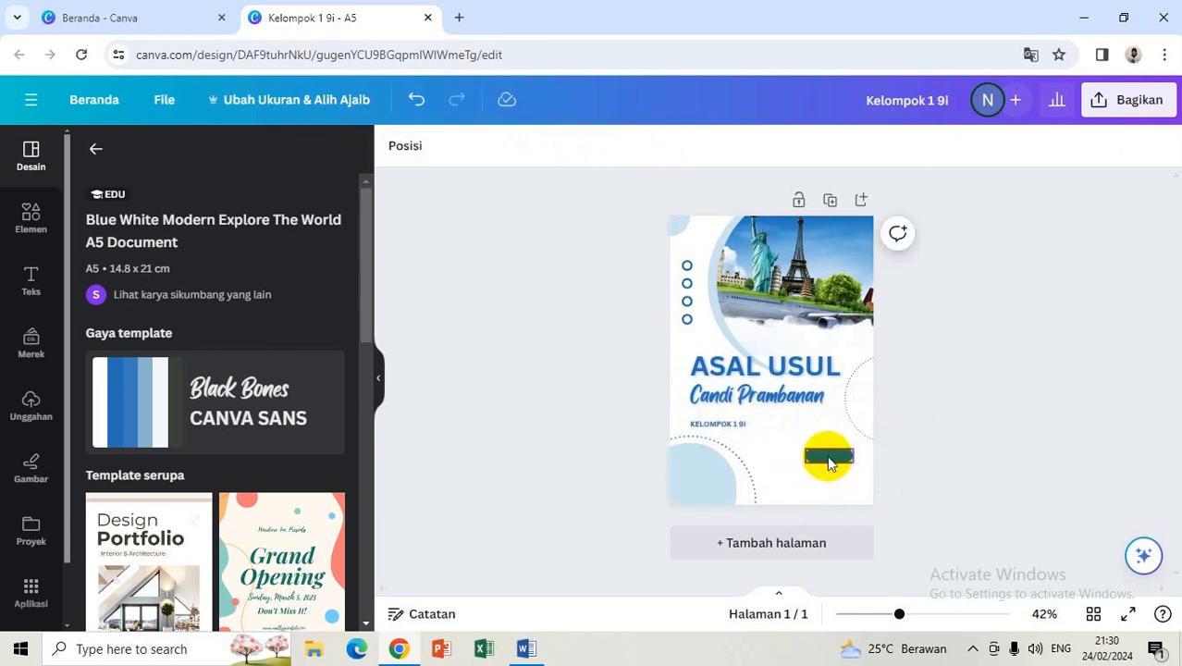
{"action": "left_click", "coordinate": [829, 463]}
{"action": "key", "text": "Delete"}
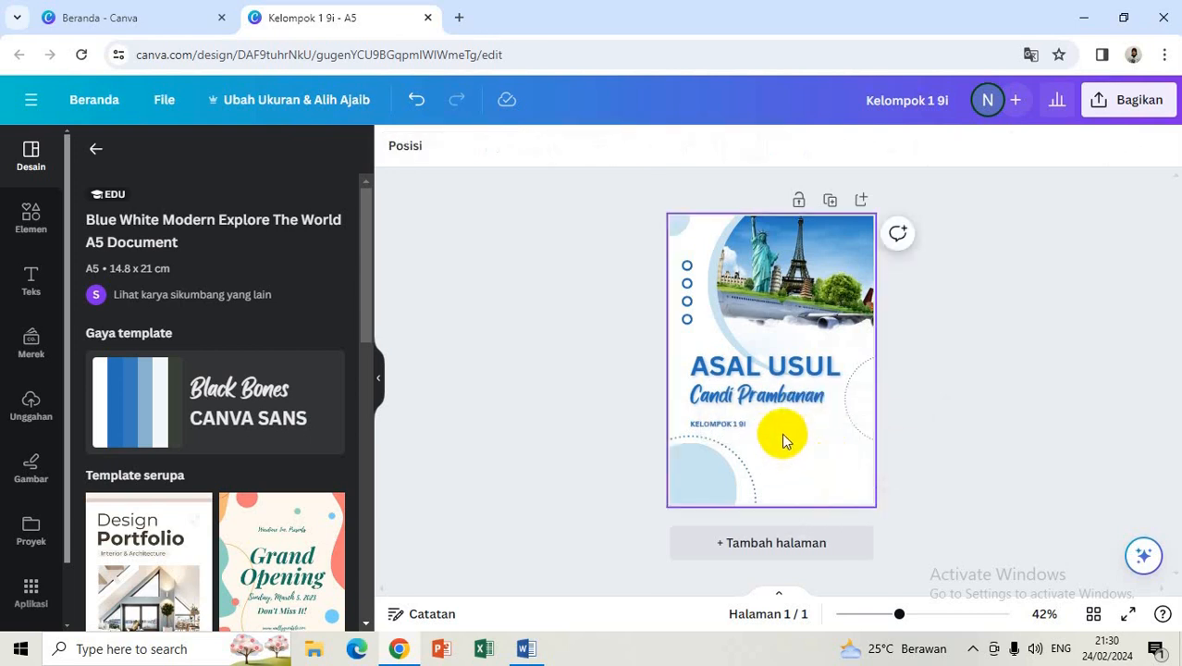
{"action": "mouse_move", "coordinate": [725, 424]}
{"action": "left_mouse_down"}
{"action": "mouse_move", "coordinate": [782, 443]}
{"action": "mouse_move", "coordinate": [789, 462]}
{"action": "mouse_move", "coordinate": [773, 437]}
{"action": "mouse_move", "coordinate": [743, 426]}
{"action": "left_mouse_up"}
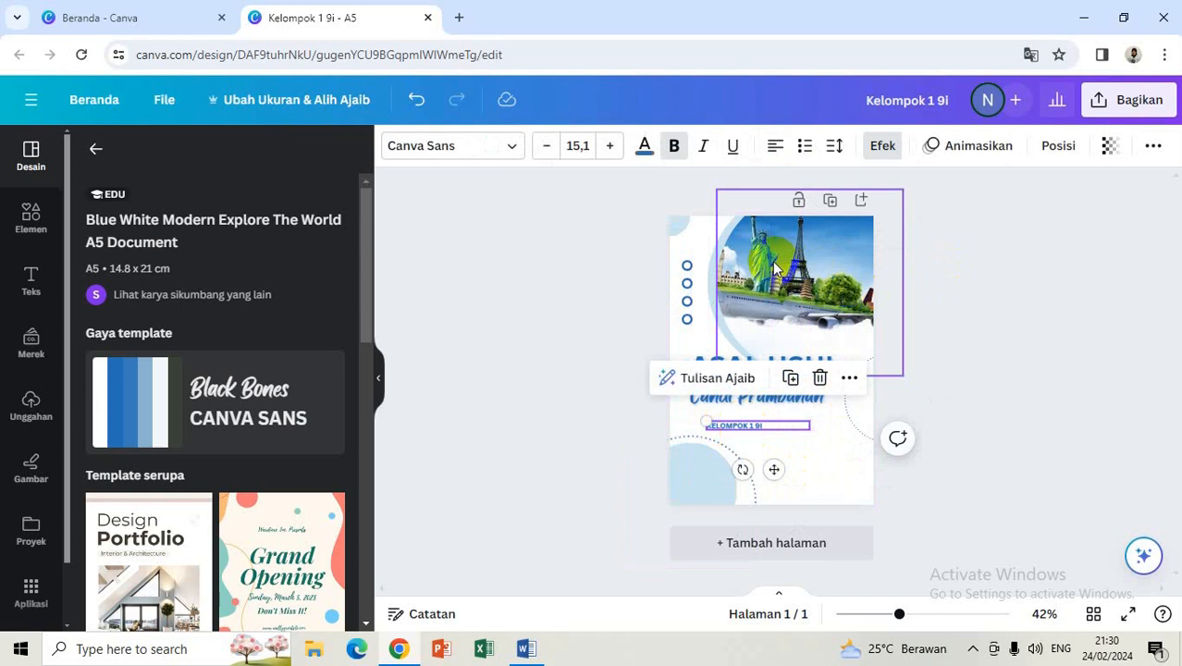
Step: Delete the top travel photo, leaving its circular frame empty
{"action": "left_click", "coordinate": [773, 260]}
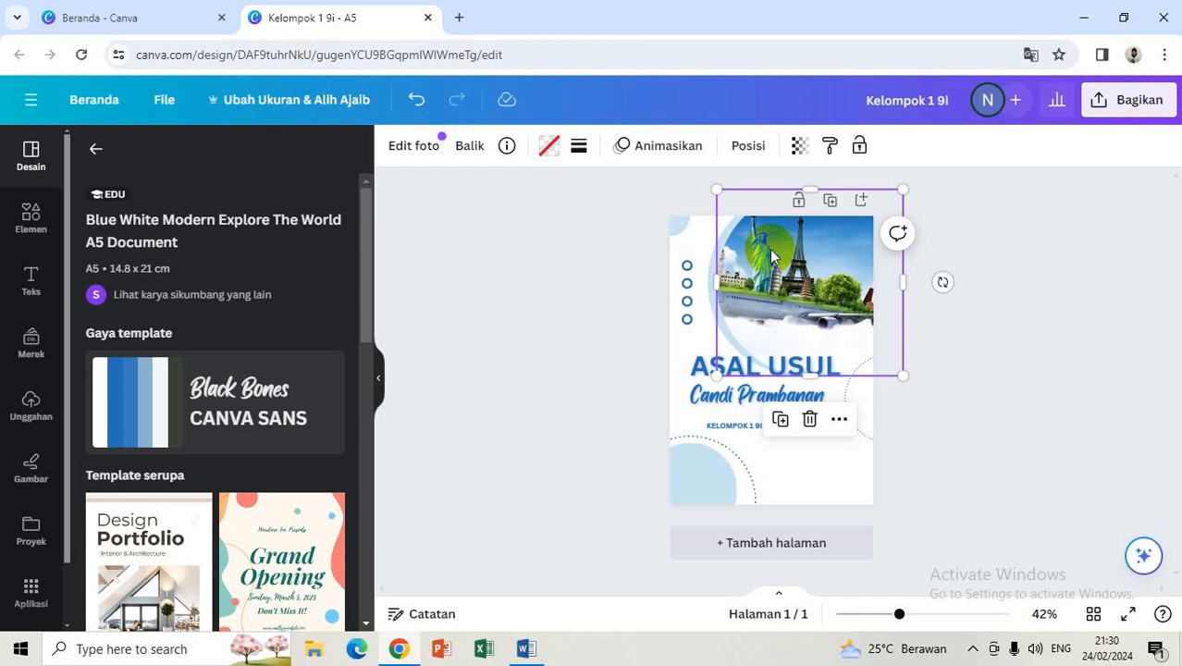
{"action": "key", "text": "Delete"}
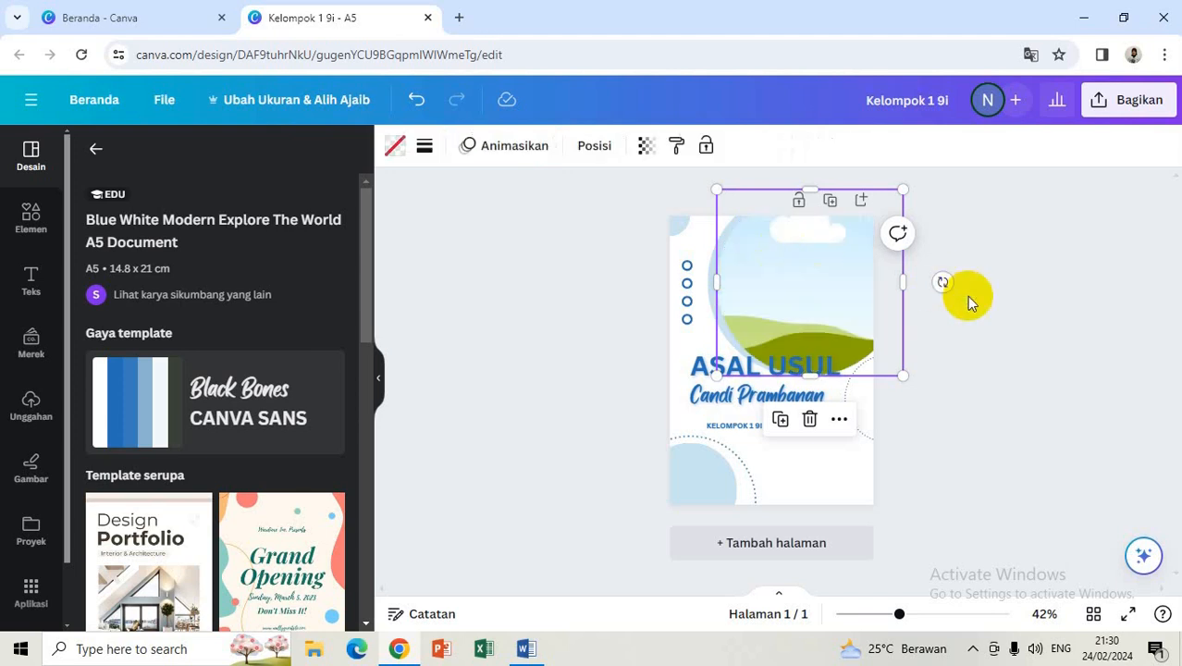
{"action": "left_click", "coordinate": [1007, 345]}
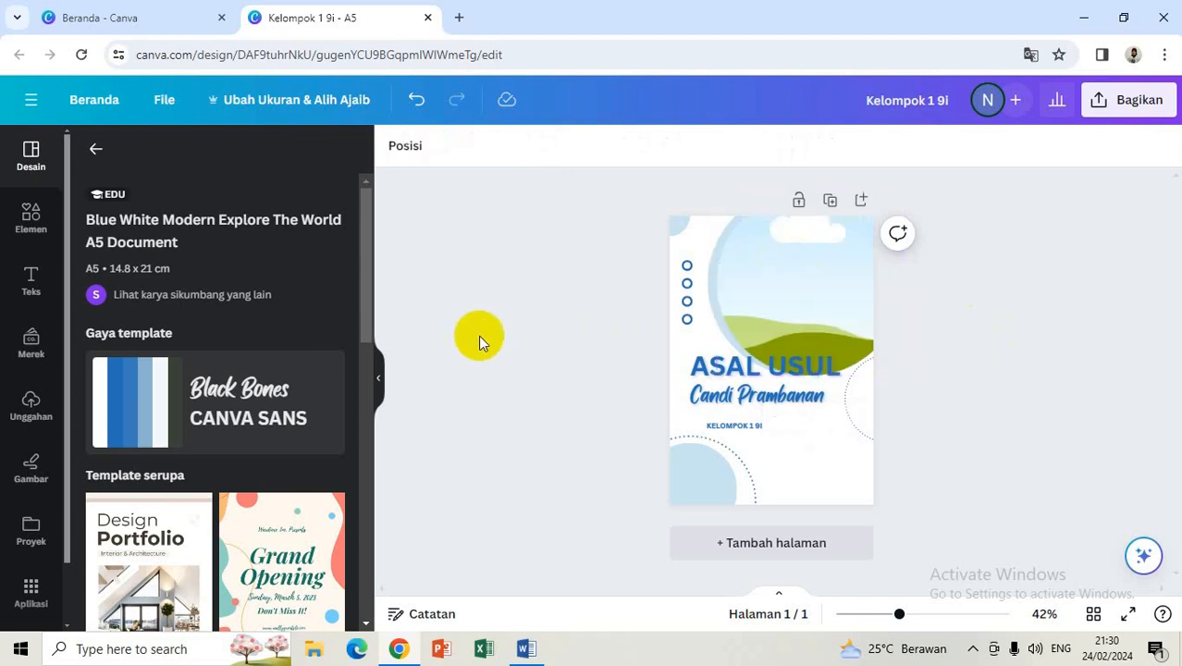
{"action": "left_click", "coordinate": [32, 214]}
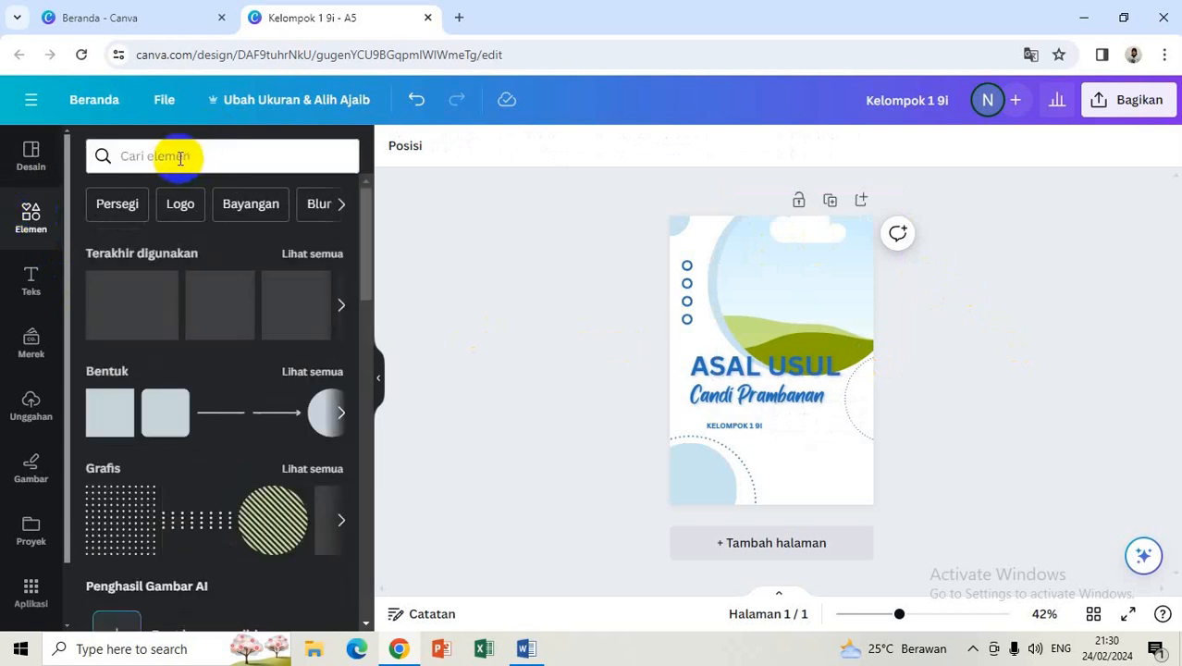
Step: Drop the first 'candi prambanan' Elements photo into the circular frame, then add a blank page 2
{"action": "left_click", "coordinate": [181, 157]}
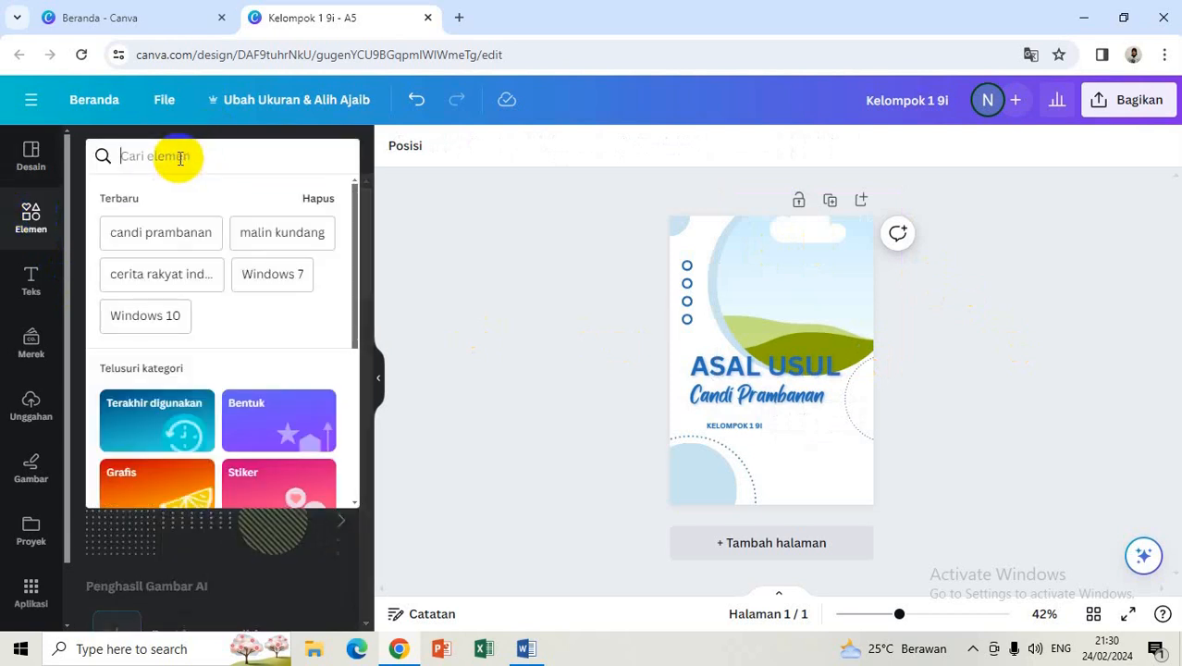
{"action": "type", "text": "can"}
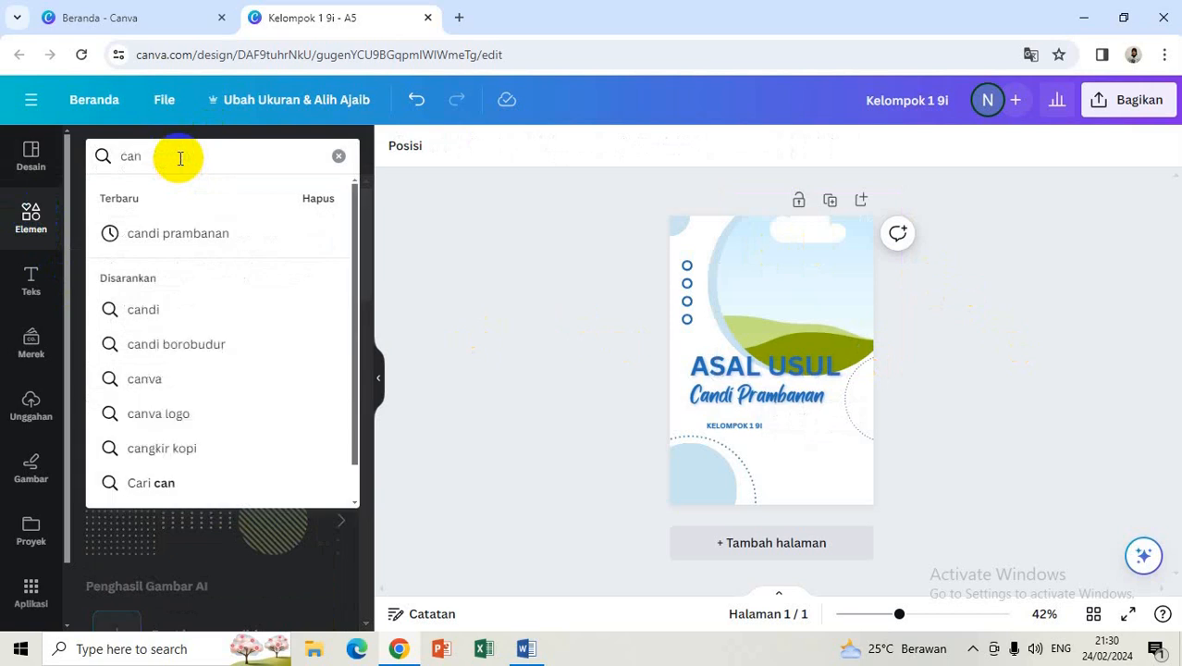
{"action": "left_click", "coordinate": [187, 235]}
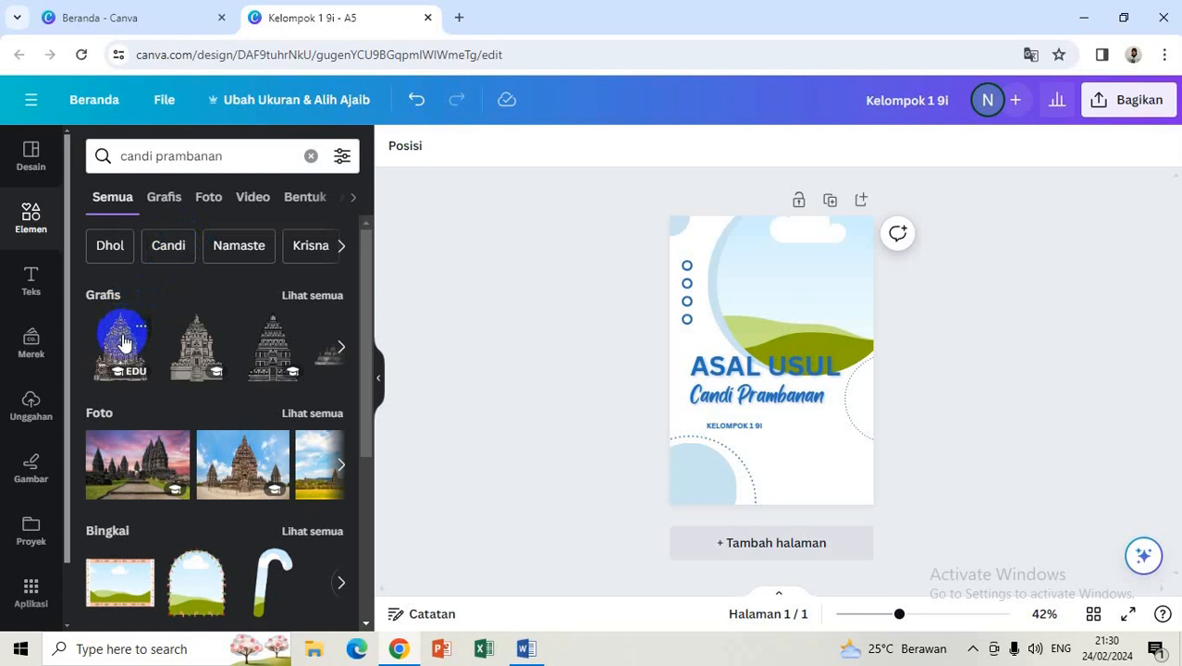
{"action": "left_click", "coordinate": [136, 469]}
{"action": "left_click", "coordinate": [340, 465]}
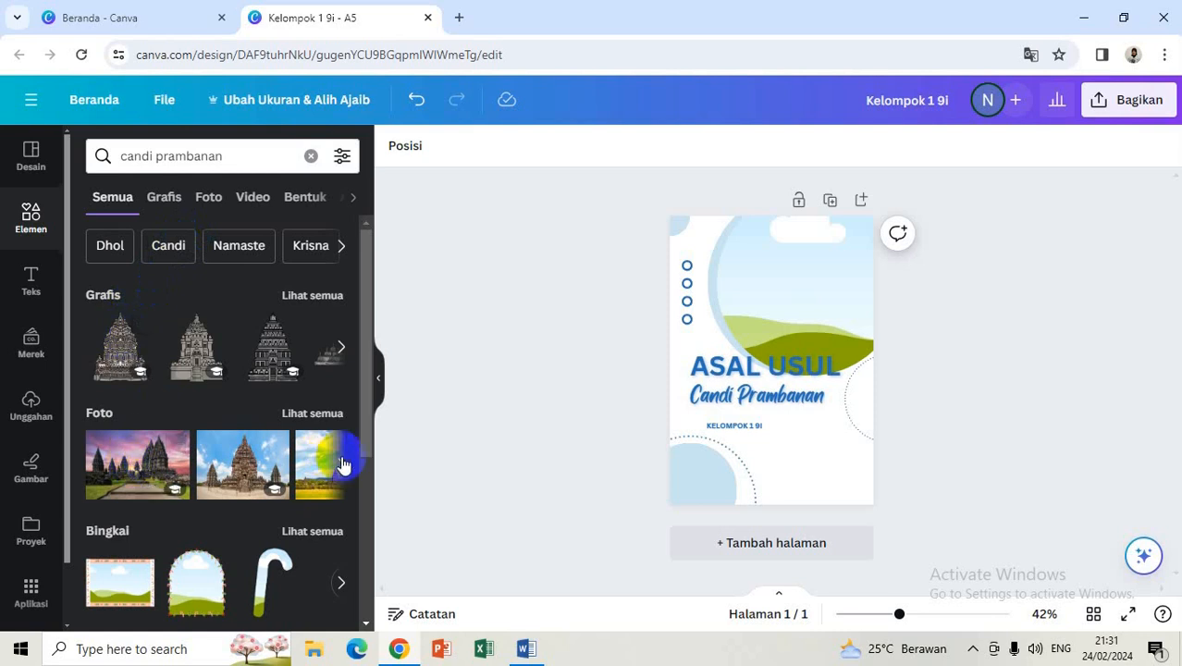
{"action": "left_click", "coordinate": [139, 478]}
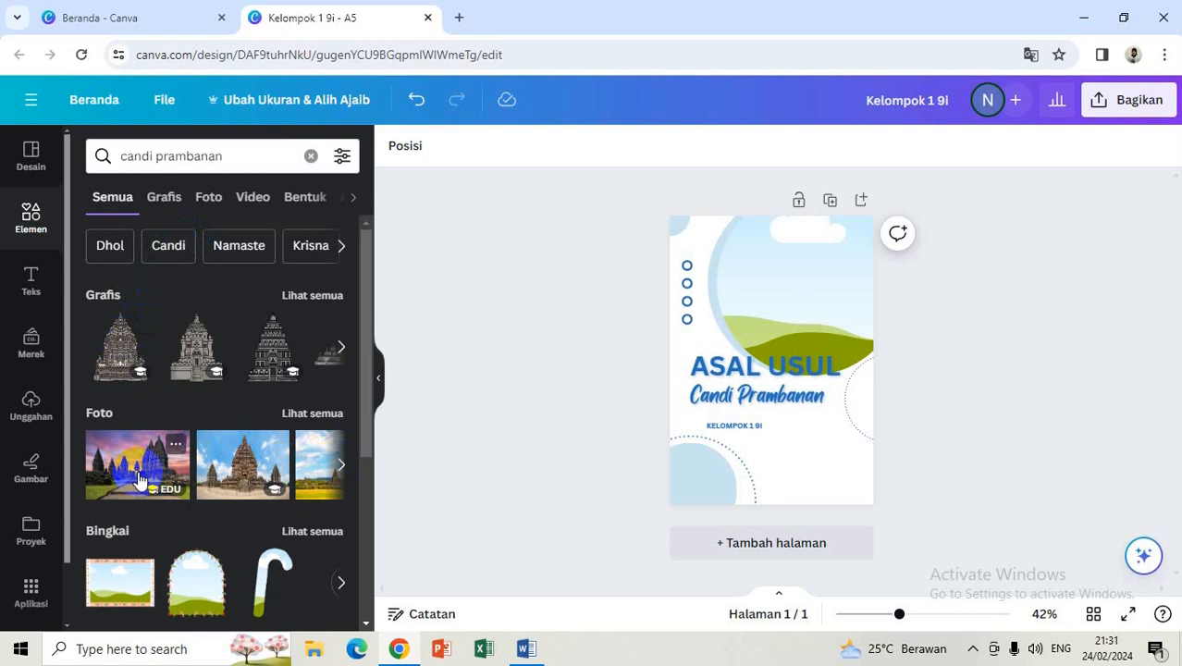
{"action": "left_click", "coordinate": [139, 478]}
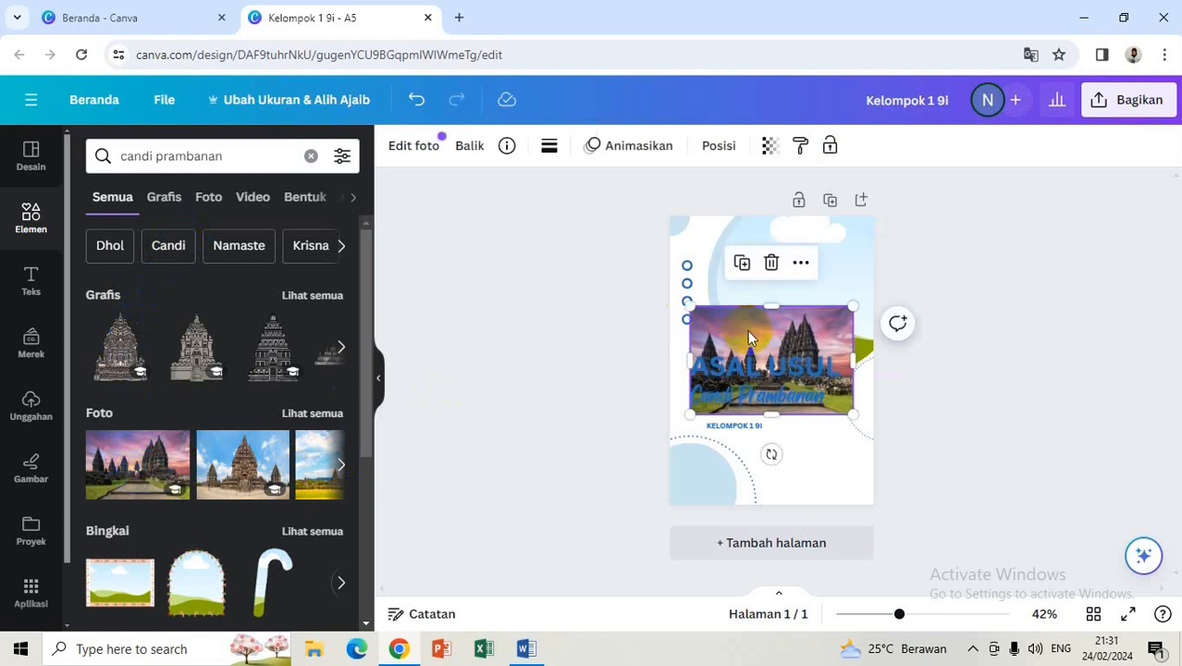
{"action": "left_click_drag", "start_coordinate": [749, 341], "coordinate": [763, 294]}
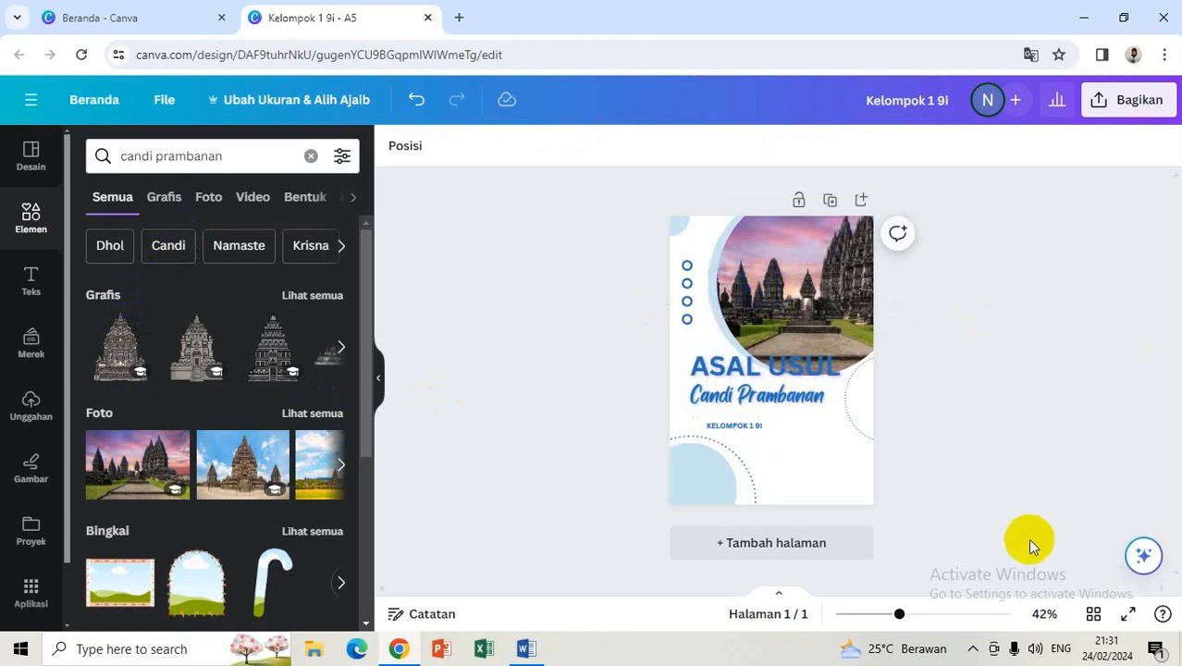
{"action": "left_click", "coordinate": [777, 547]}
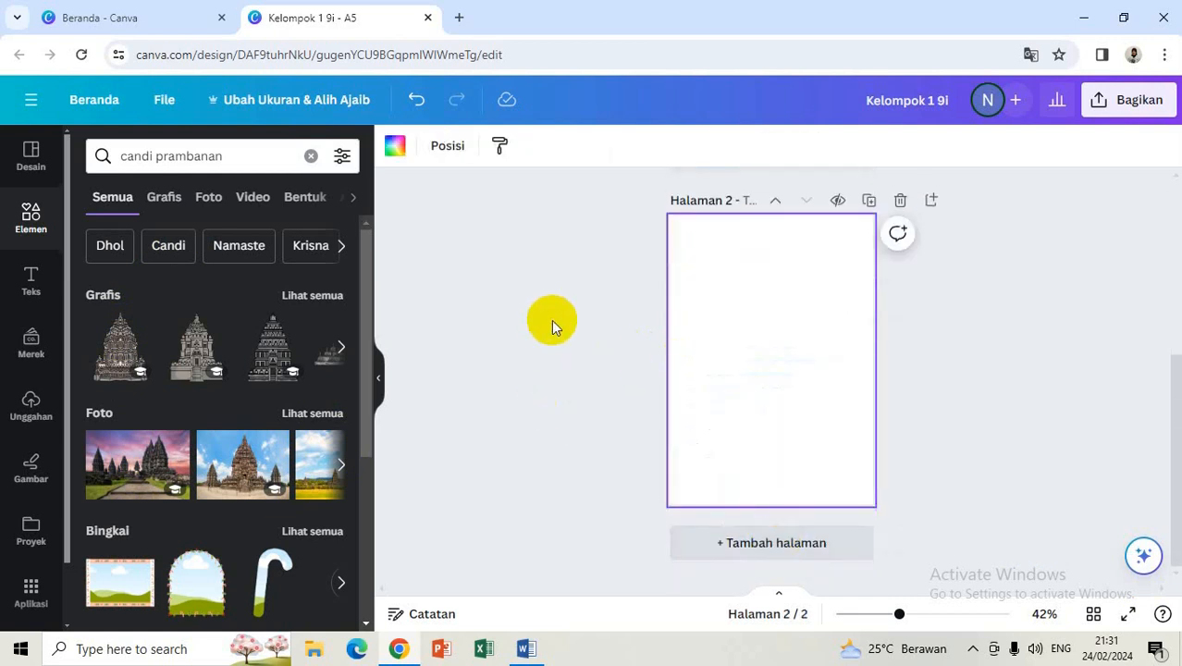
Step: Apply the 'Today I will do' White And Pink Cute Scrapbook To Do List template to page 2
{"action": "left_click", "coordinate": [29, 161]}
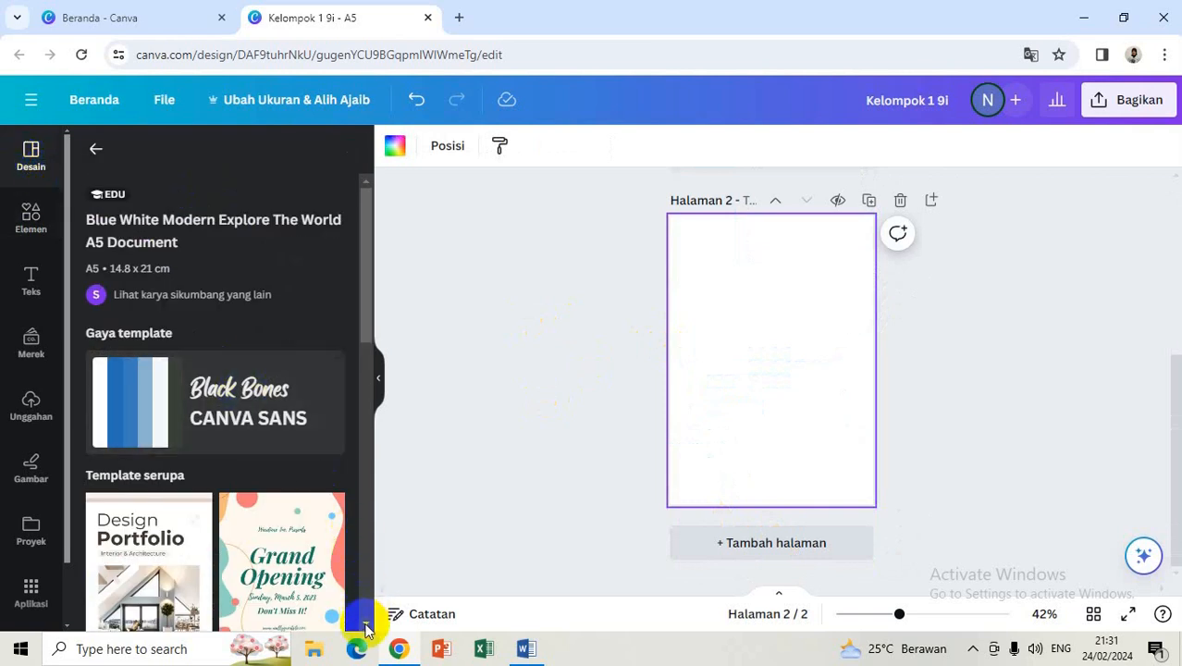
{"action": "scroll", "coordinate": [367, 627], "scroll_direction": "down", "scroll_amount": 2}
{"action": "scroll", "coordinate": [367, 629], "scroll_direction": "down", "scroll_amount": 6}
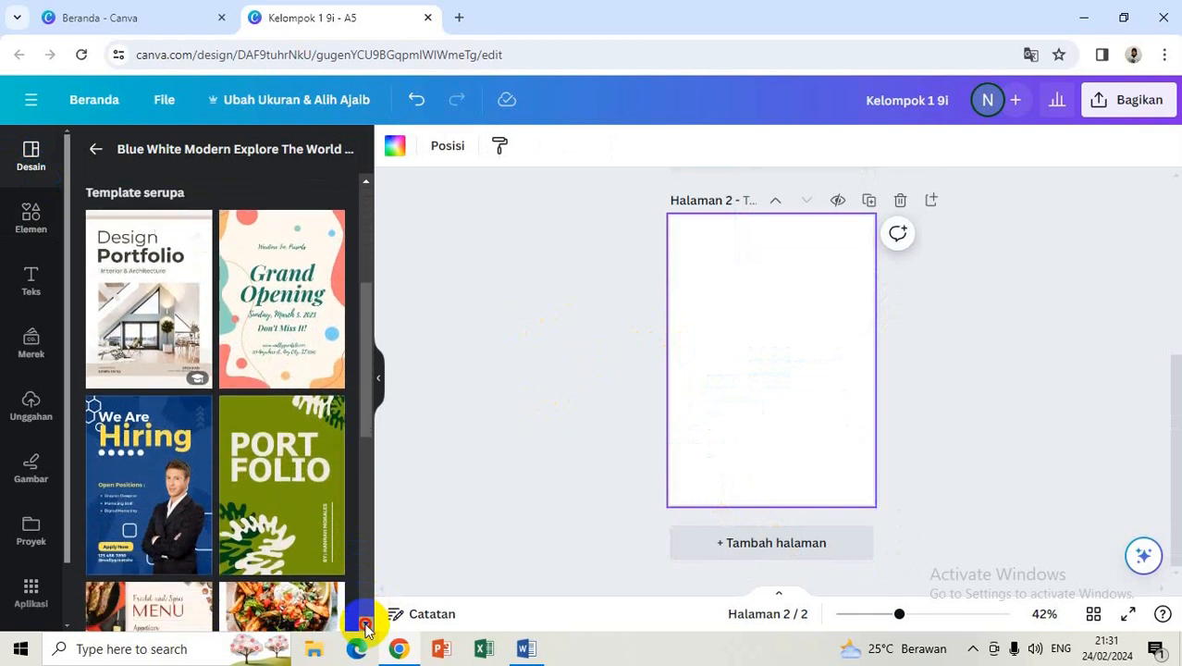
{"action": "scroll", "coordinate": [367, 629], "scroll_direction": "down", "scroll_amount": 5}
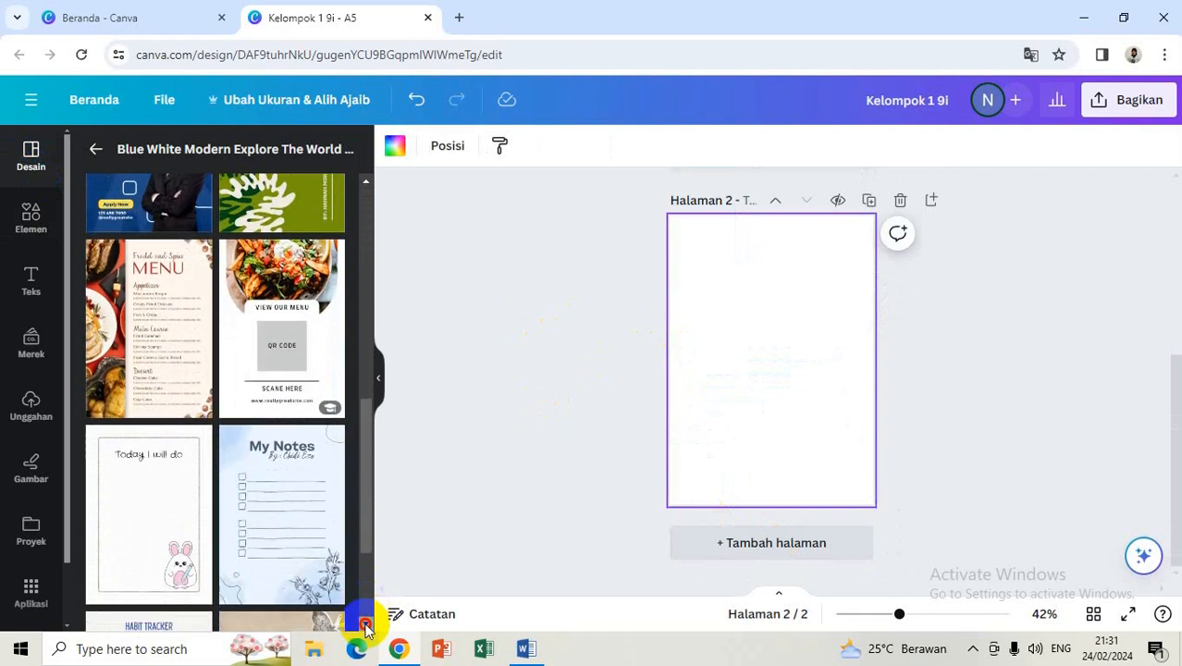
{"action": "scroll", "coordinate": [367, 629], "scroll_direction": "down", "scroll_amount": 2}
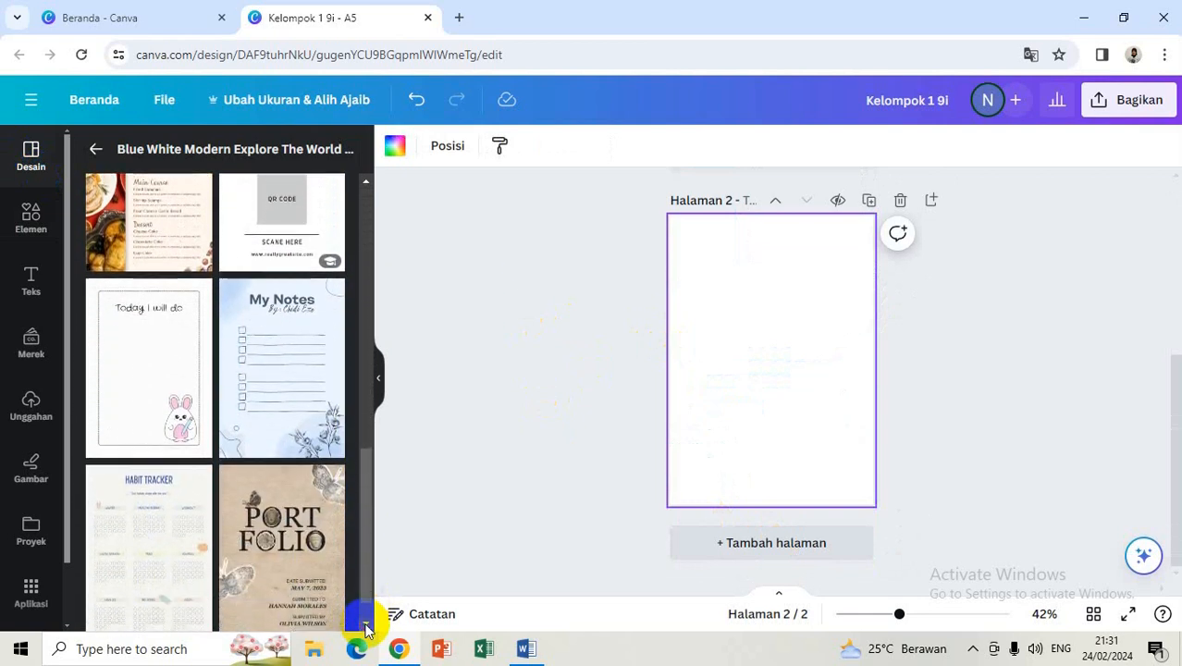
{"action": "left_click", "coordinate": [134, 344]}
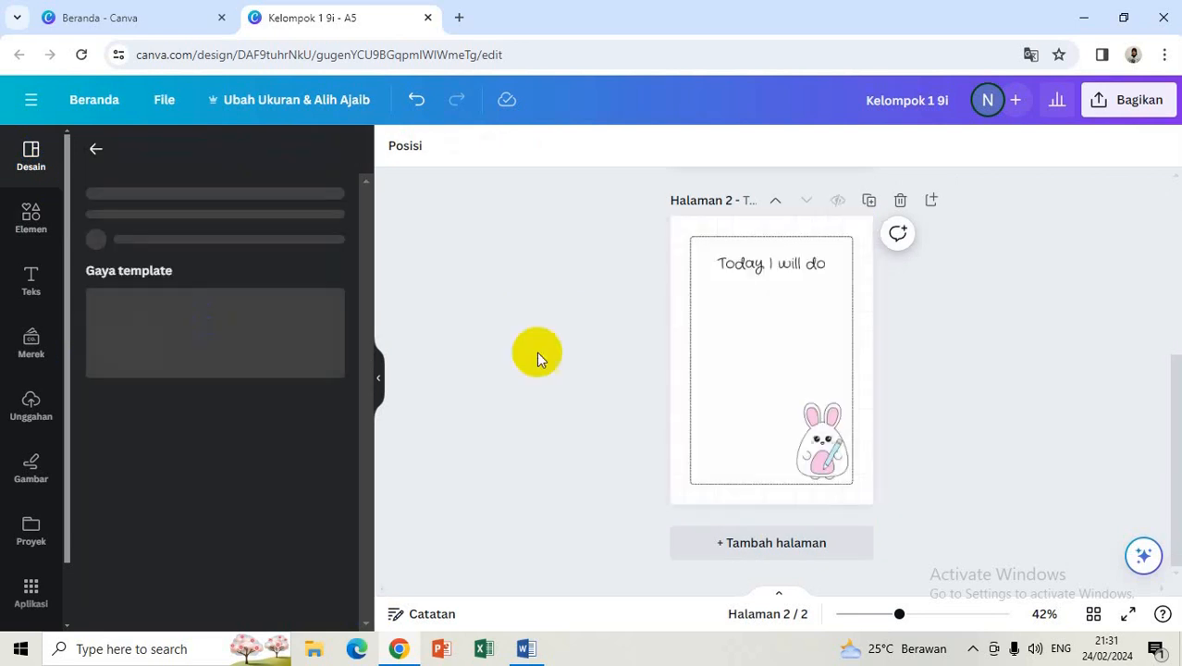
Step: Delete the bunny sticker from page 2
{"action": "left_click", "coordinate": [824, 437]}
{"action": "left_click", "coordinate": [837, 473]}
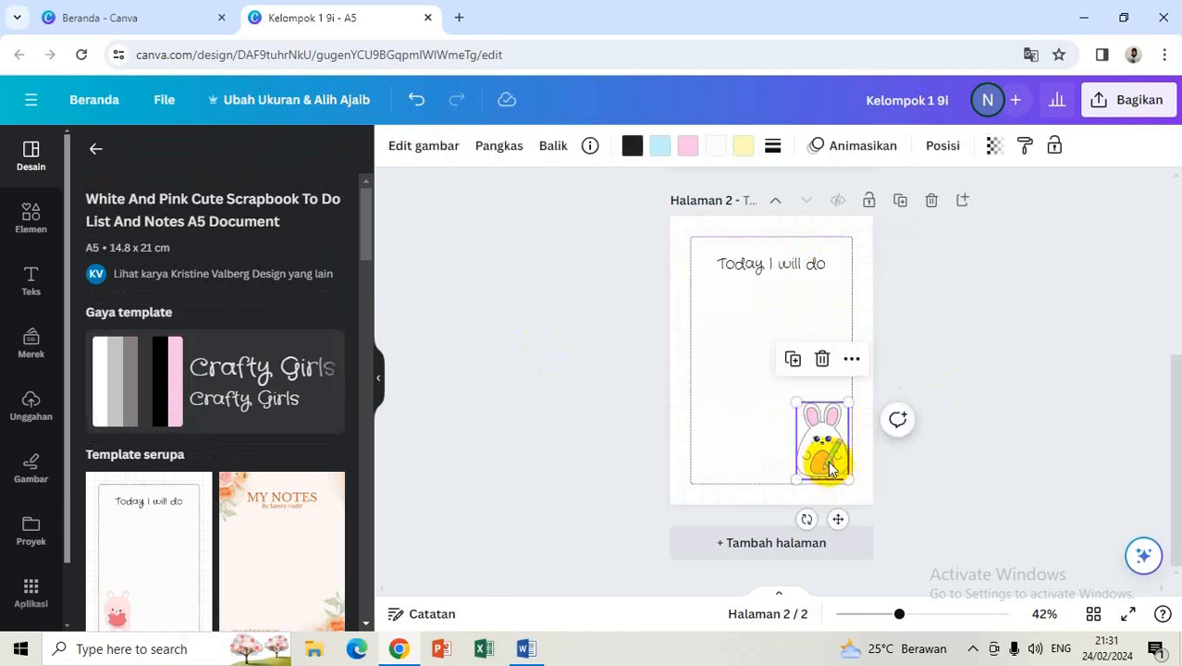
{"action": "key", "text": "Delete"}
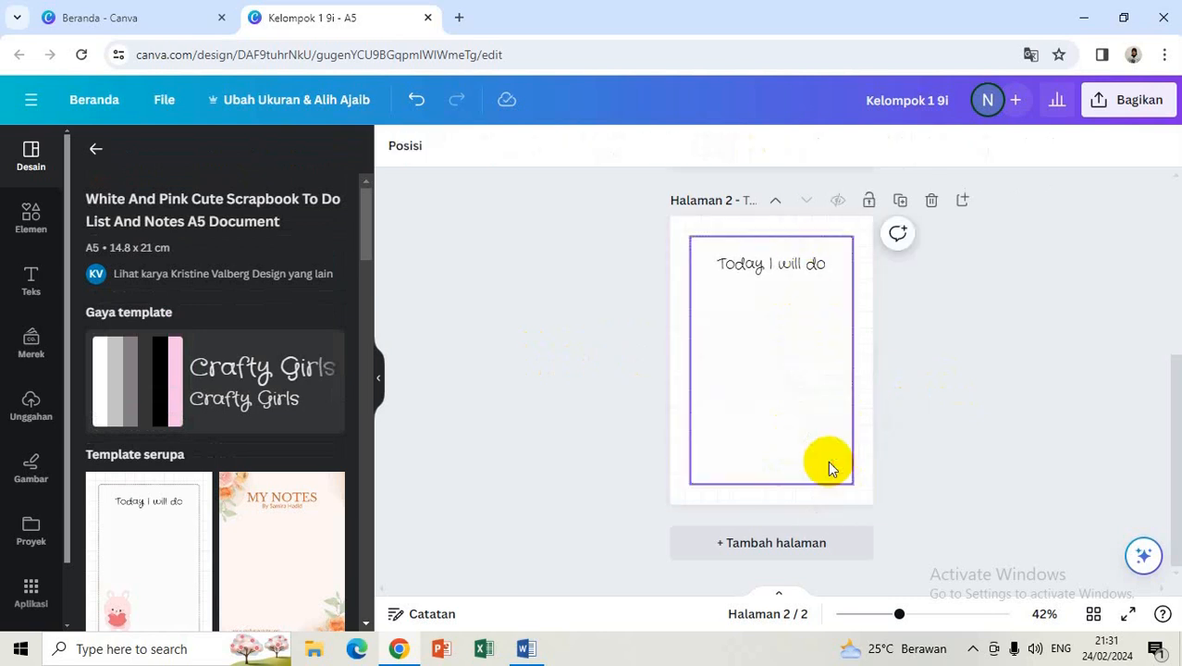
Step: Delete the 'Today I will do' heading, restore it with undo, and select its text for editing
{"action": "left_click", "coordinate": [783, 266]}
{"action": "key", "text": "Delete"}
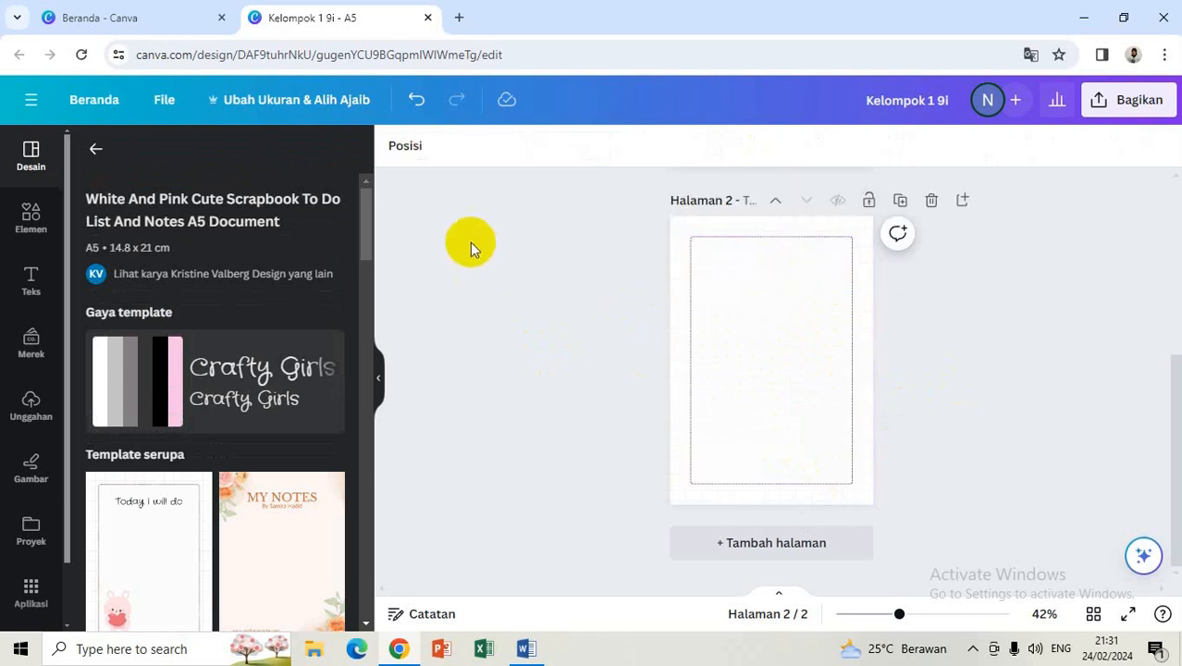
{"action": "left_click", "coordinate": [415, 98]}
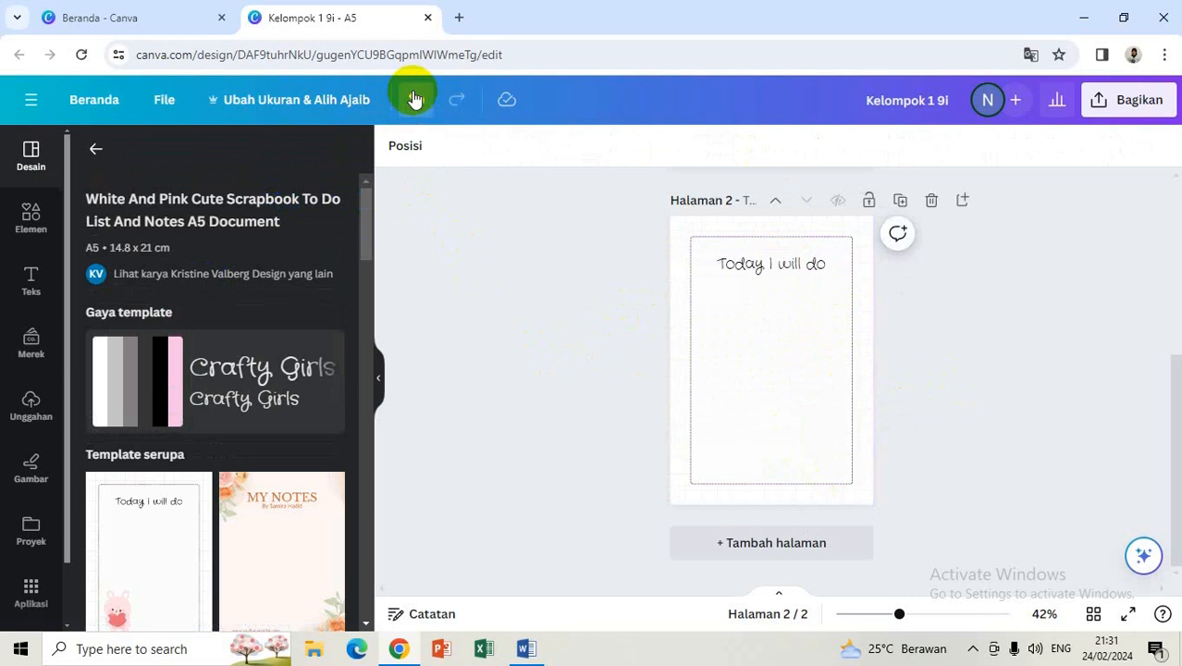
{"action": "double_click", "coordinate": [751, 259]}
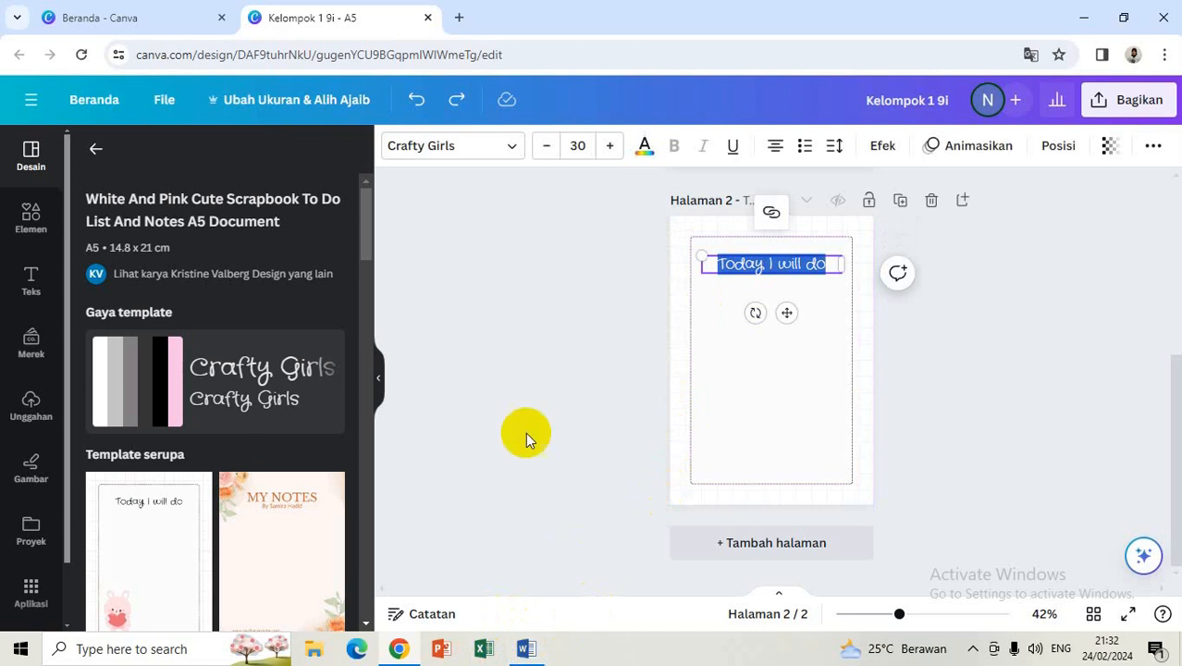
{"action": "mouse_move", "coordinate": [530, 652]}
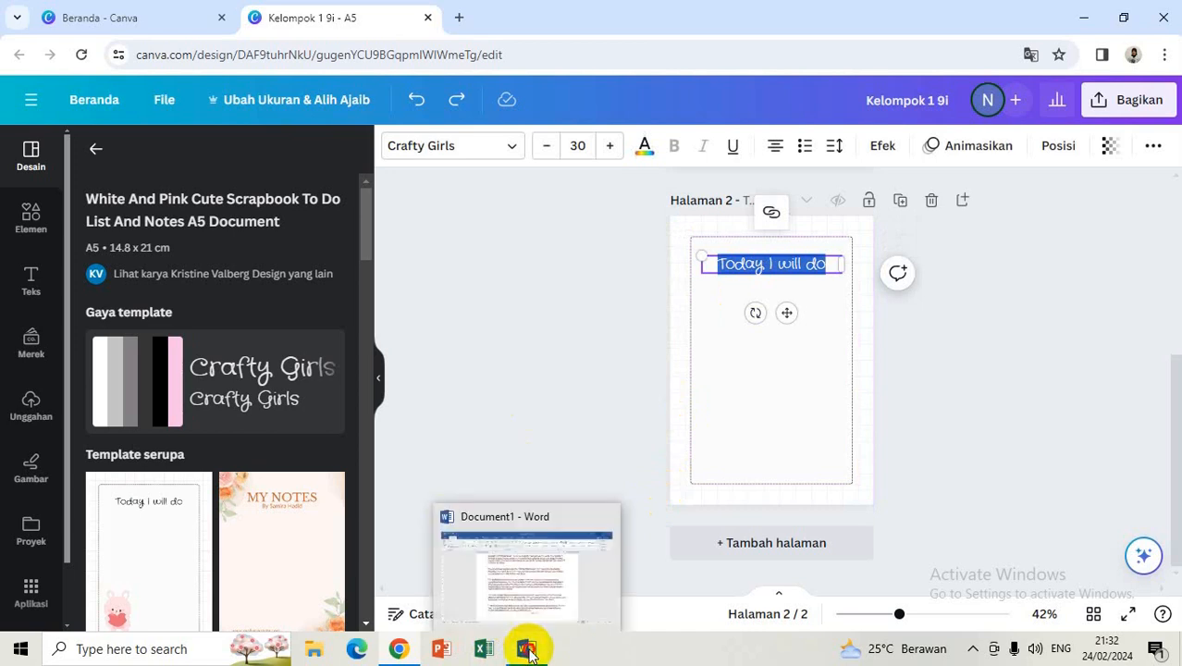
Step: Copy the first two Sejarah Candi Prambanan paragraphs from Word and return to Chrome
{"action": "left_click", "coordinate": [527, 650]}
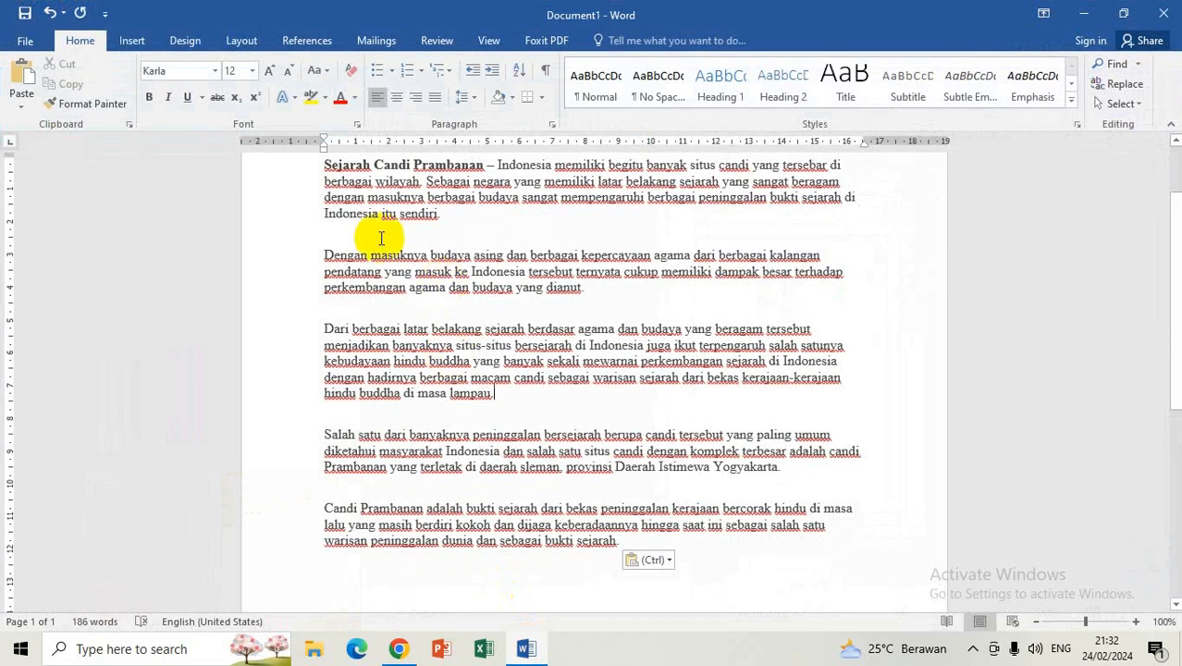
{"action": "left_click_drag", "start_coordinate": [323, 165], "coordinate": [601, 296]}
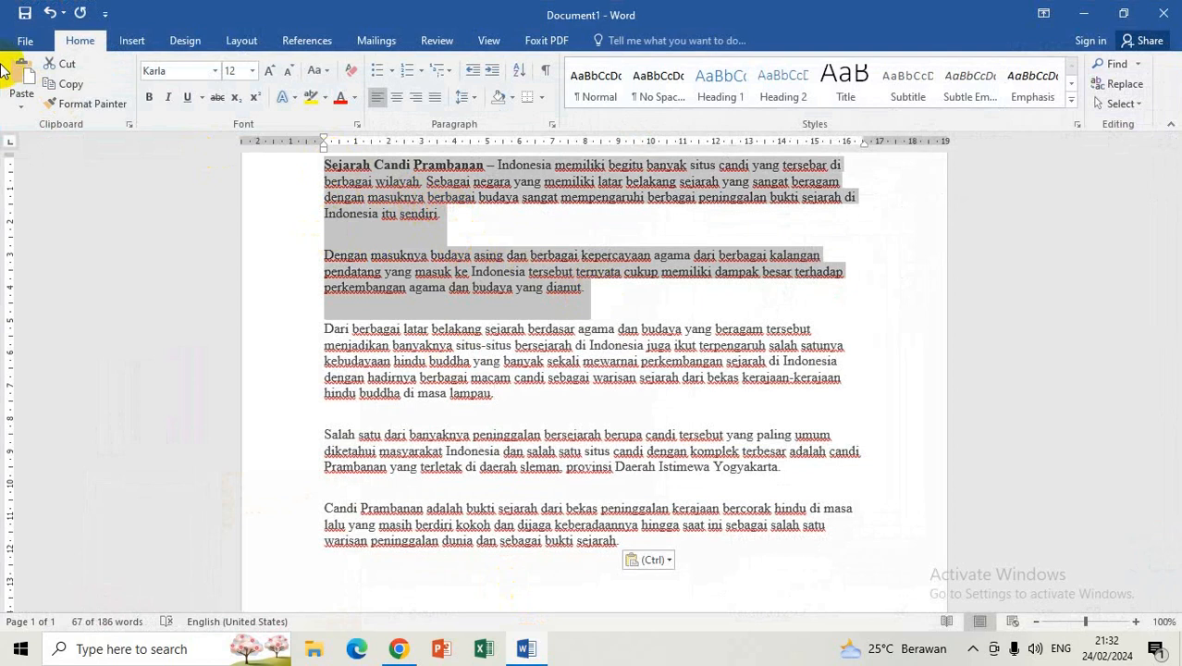
{"action": "left_click", "coordinate": [74, 86]}
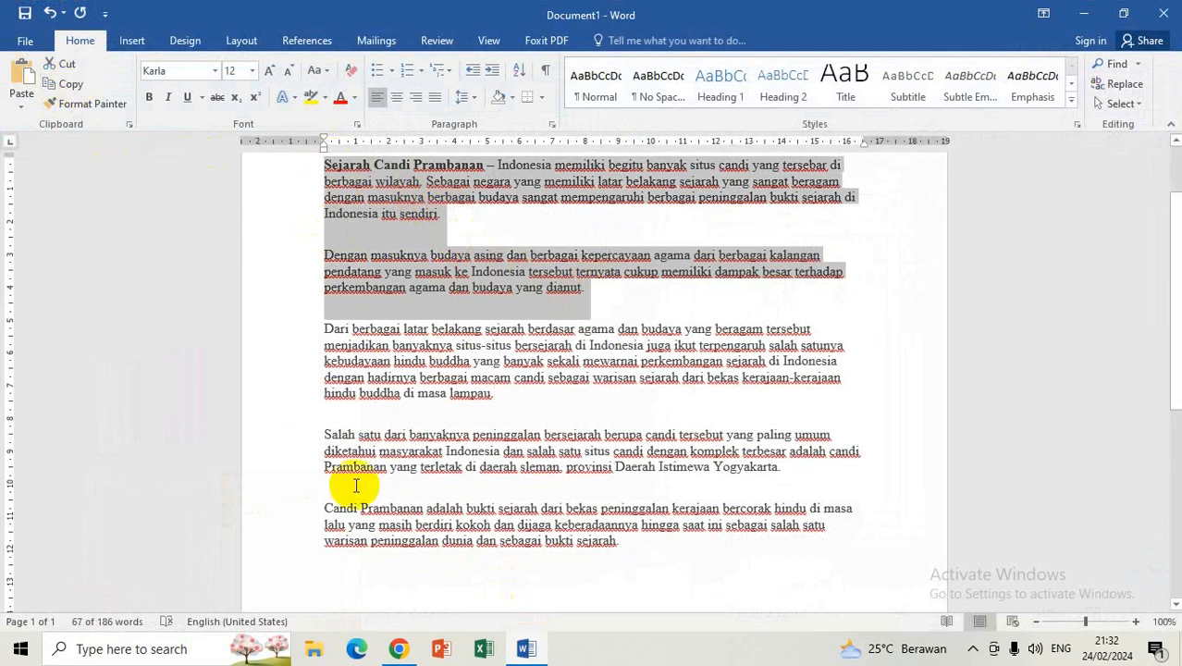
{"action": "left_click", "coordinate": [400, 650]}
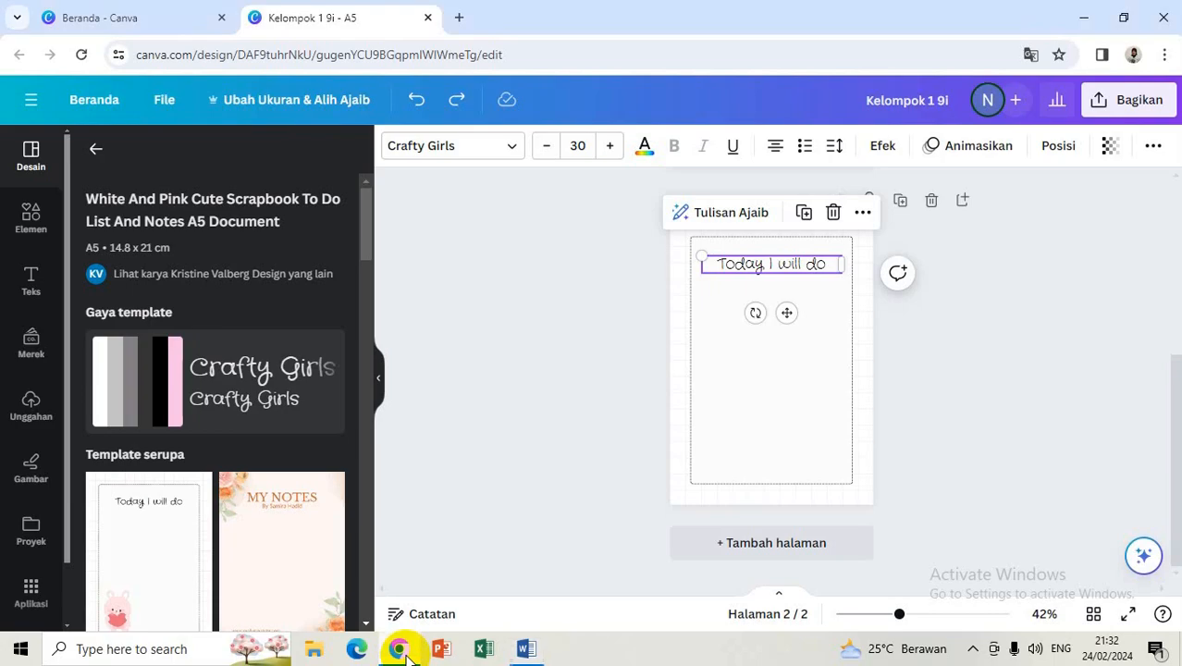
Step: Paste the Prambanan paragraphs over the 'Today I will do' heading text
{"action": "double_click", "coordinate": [826, 268]}
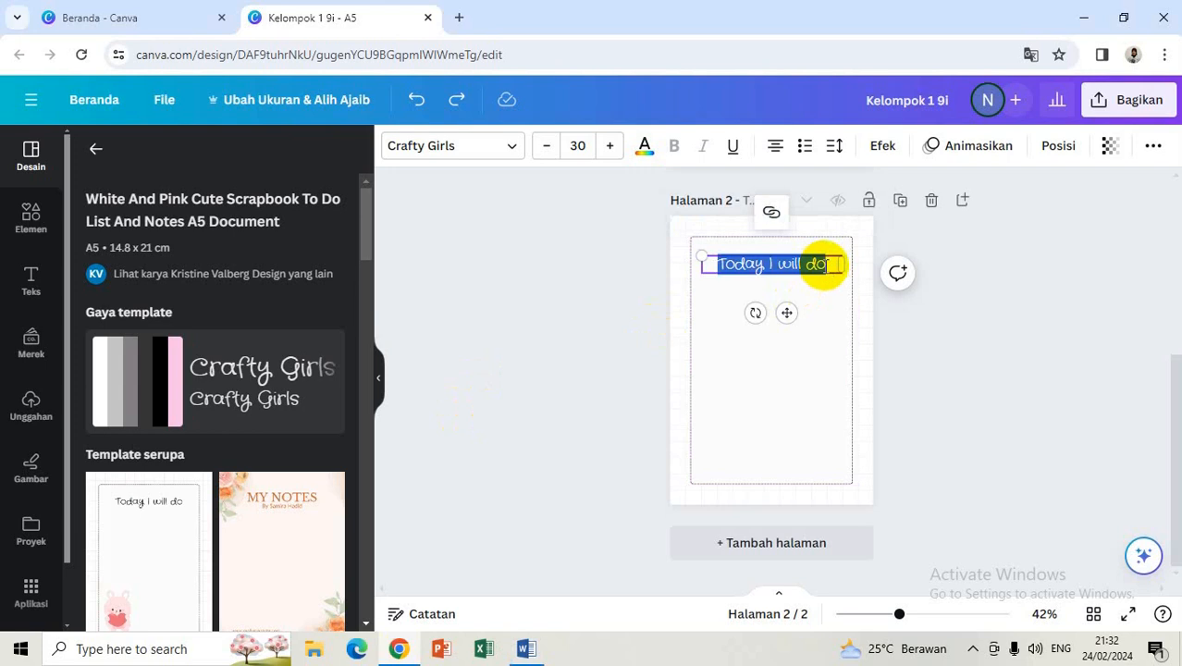
{"action": "key", "text": "ctrl+v"}
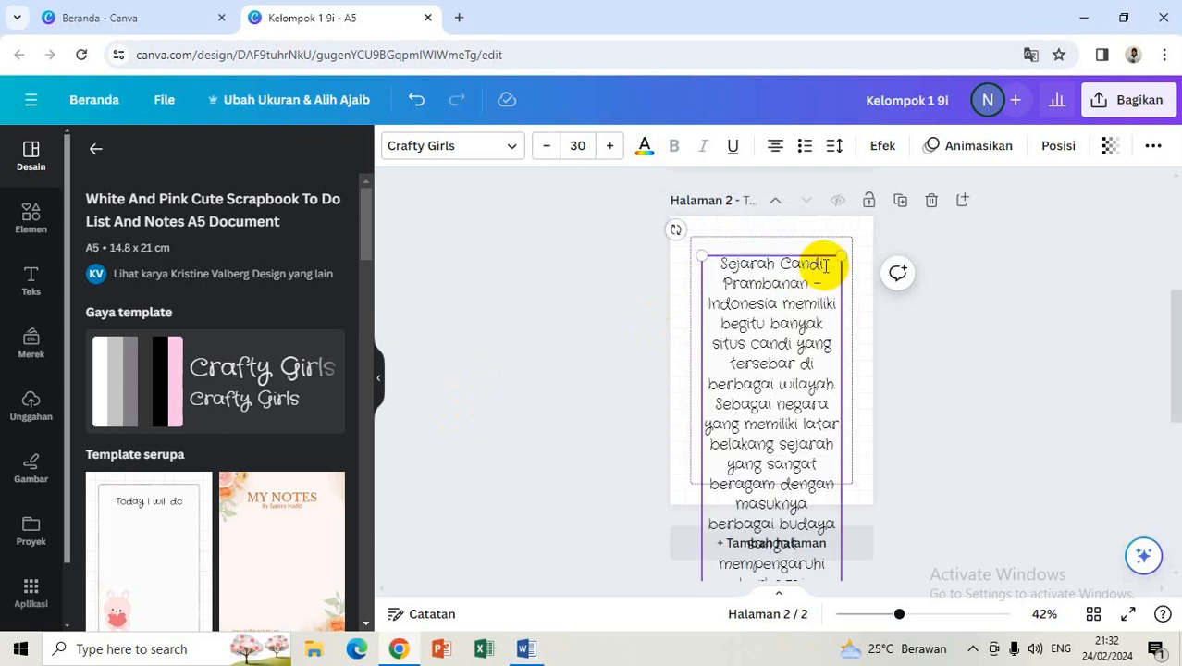
{"action": "left_click", "coordinate": [1014, 381]}
{"action": "left_click", "coordinate": [764, 358]}
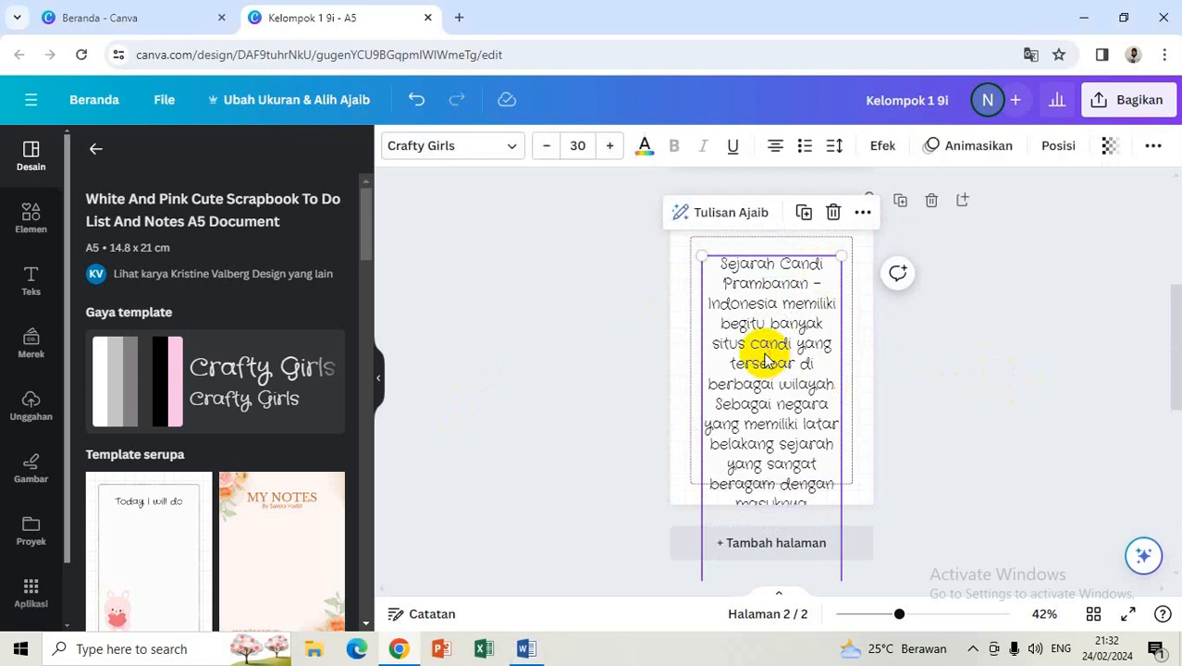
Step: Reduce the Prambanan text's font size step by step down to 12
{"action": "left_click", "coordinate": [548, 150]}
{"action": "left_click", "coordinate": [547, 150]}
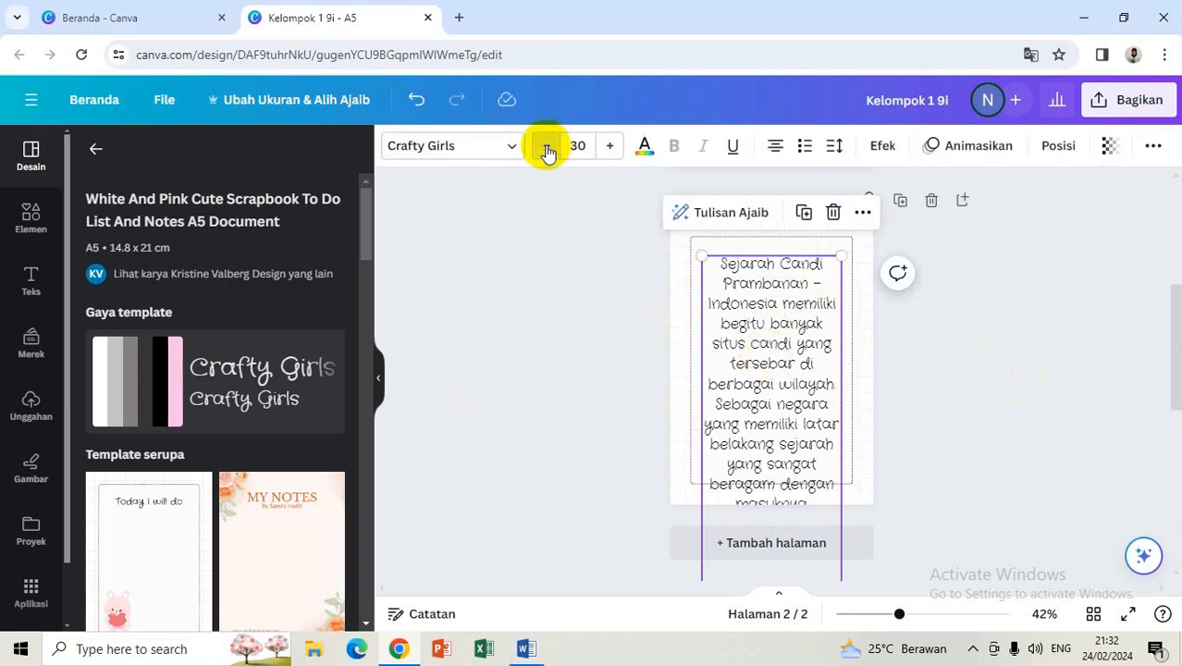
{"action": "left_click", "coordinate": [547, 151]}
{"action": "left_click", "coordinate": [547, 150]}
{"action": "left_click", "coordinate": [547, 150]}
{"action": "left_click", "coordinate": [548, 151]}
{"action": "left_click", "coordinate": [548, 151]}
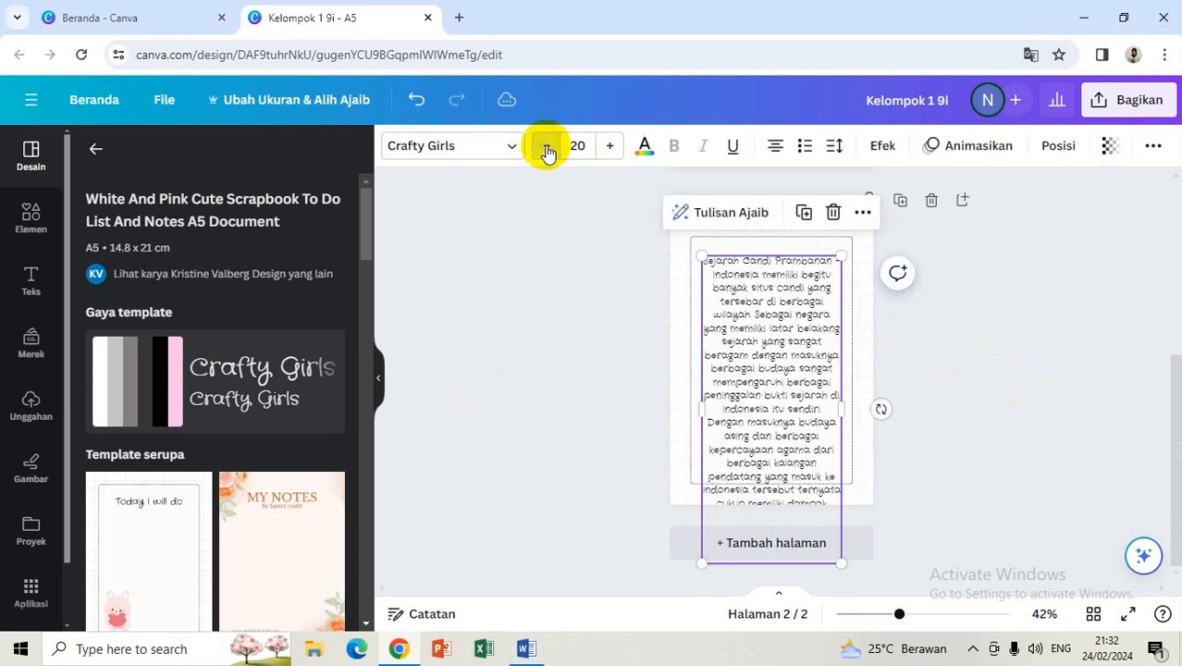
{"action": "left_click", "coordinate": [548, 151]}
{"action": "left_click", "coordinate": [547, 151]}
{"action": "left_click", "coordinate": [548, 150]}
{"action": "left_click", "coordinate": [547, 150]}
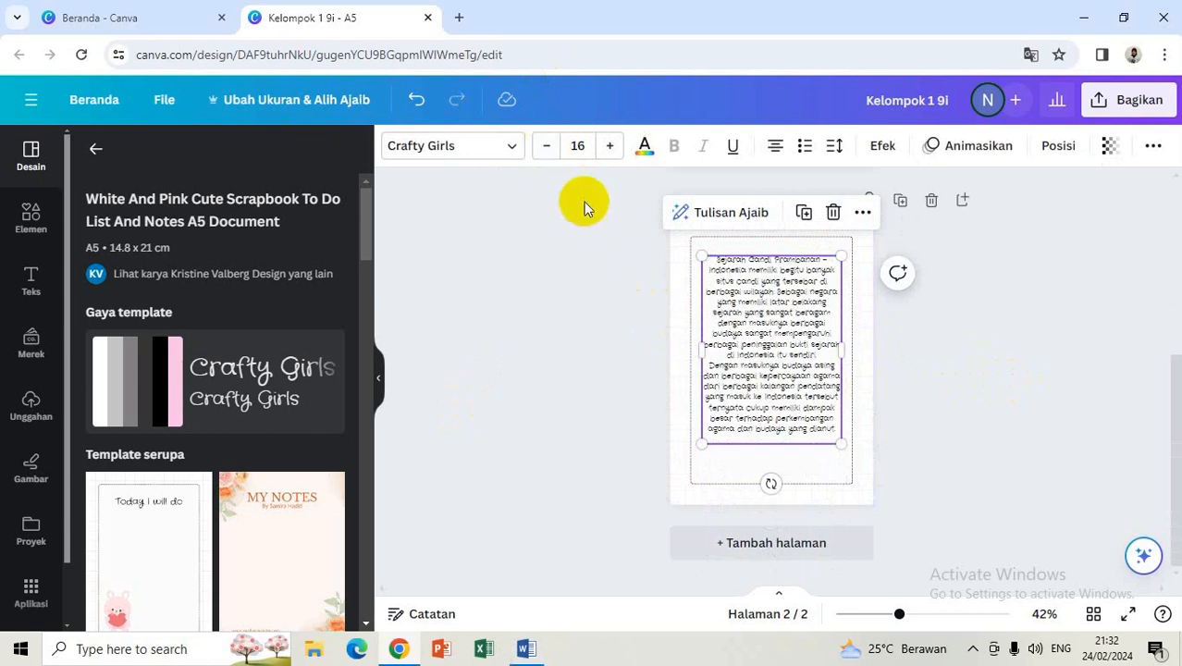
{"action": "left_click", "coordinate": [547, 151]}
{"action": "left_click", "coordinate": [546, 150]}
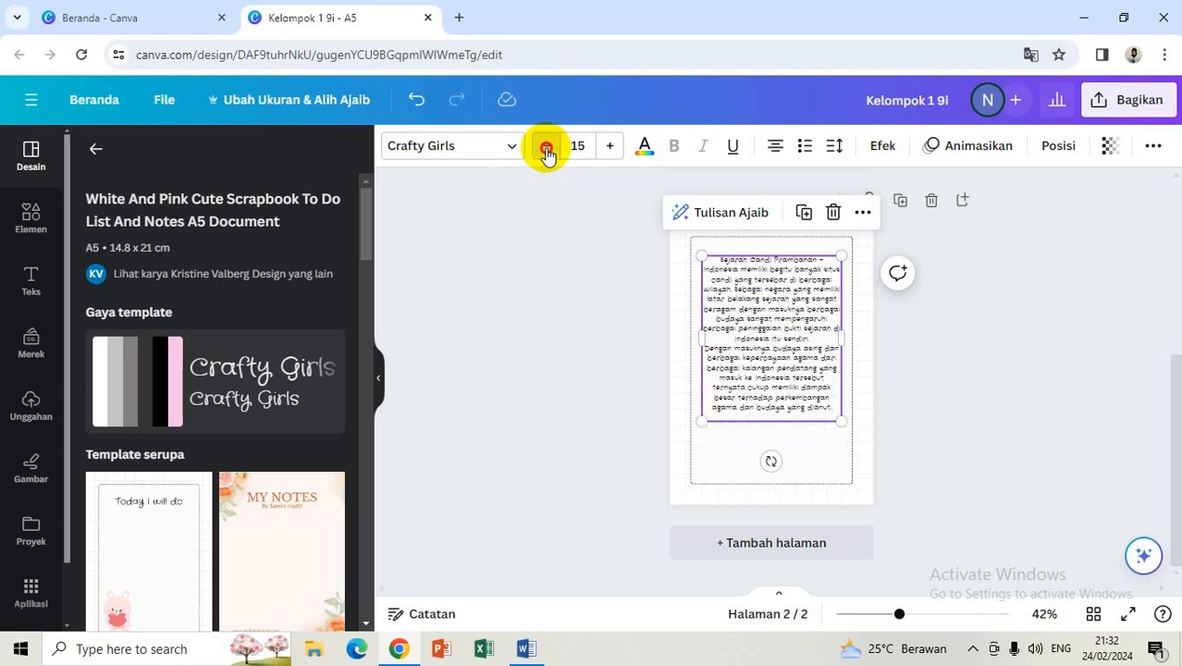
{"action": "left_click", "coordinate": [546, 151]}
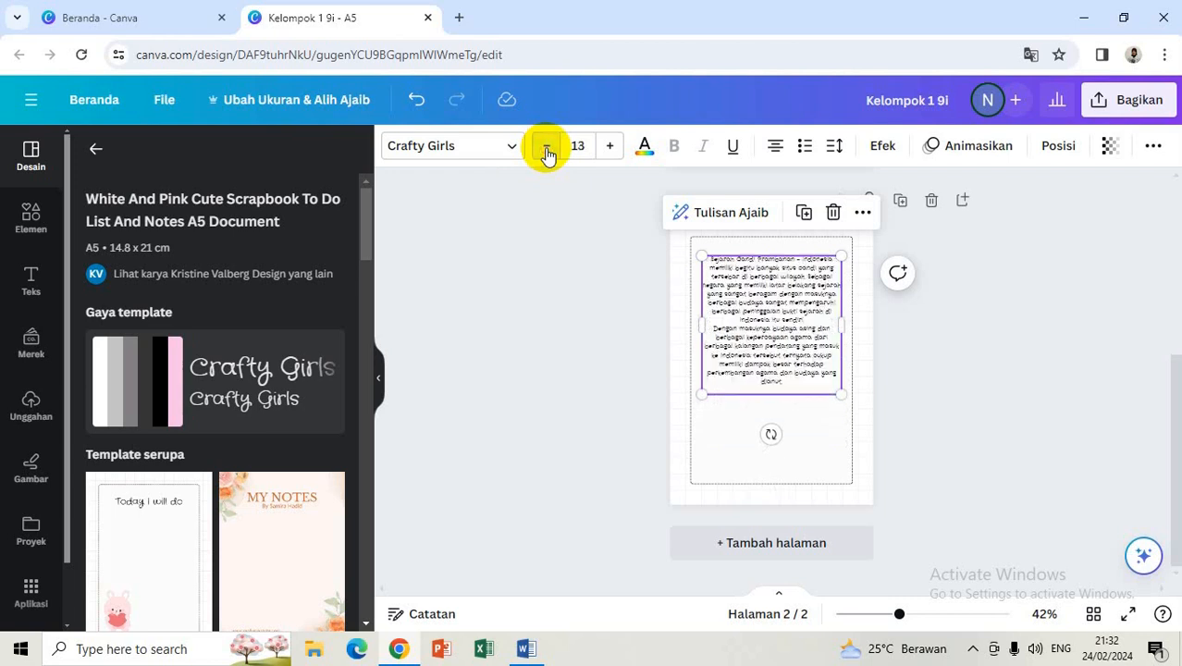
{"action": "left_click", "coordinate": [547, 151]}
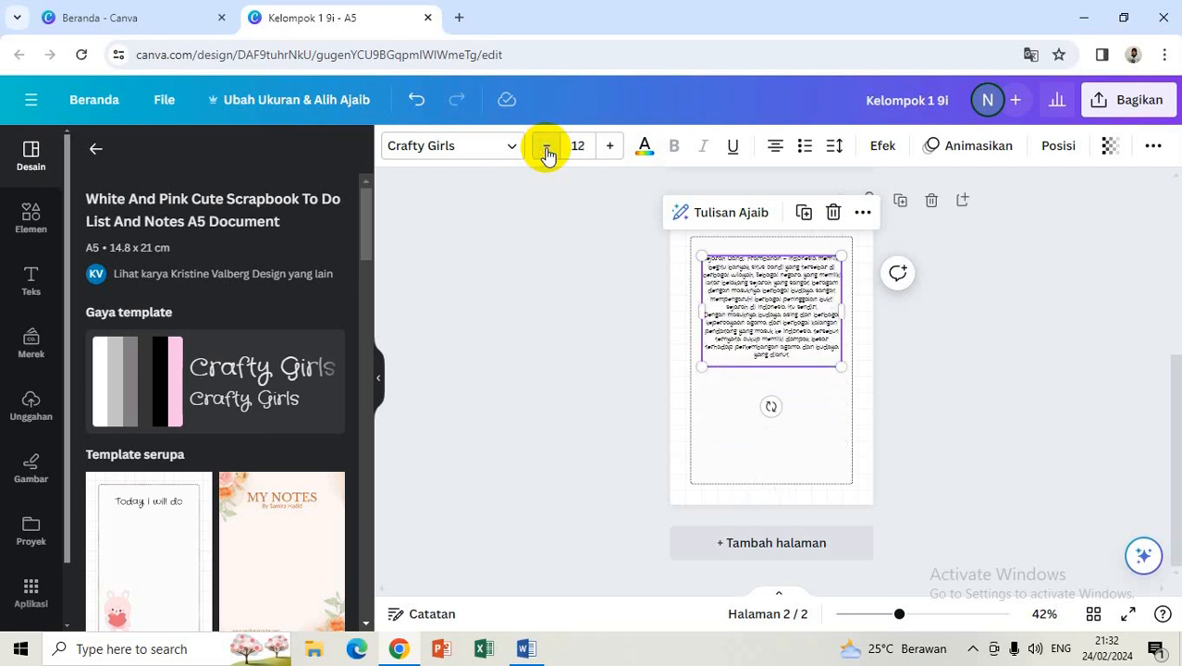
Step: Zoom the page to 75% and justify the Prambanan paragraphs
{"action": "left_click", "coordinate": [1044, 616]}
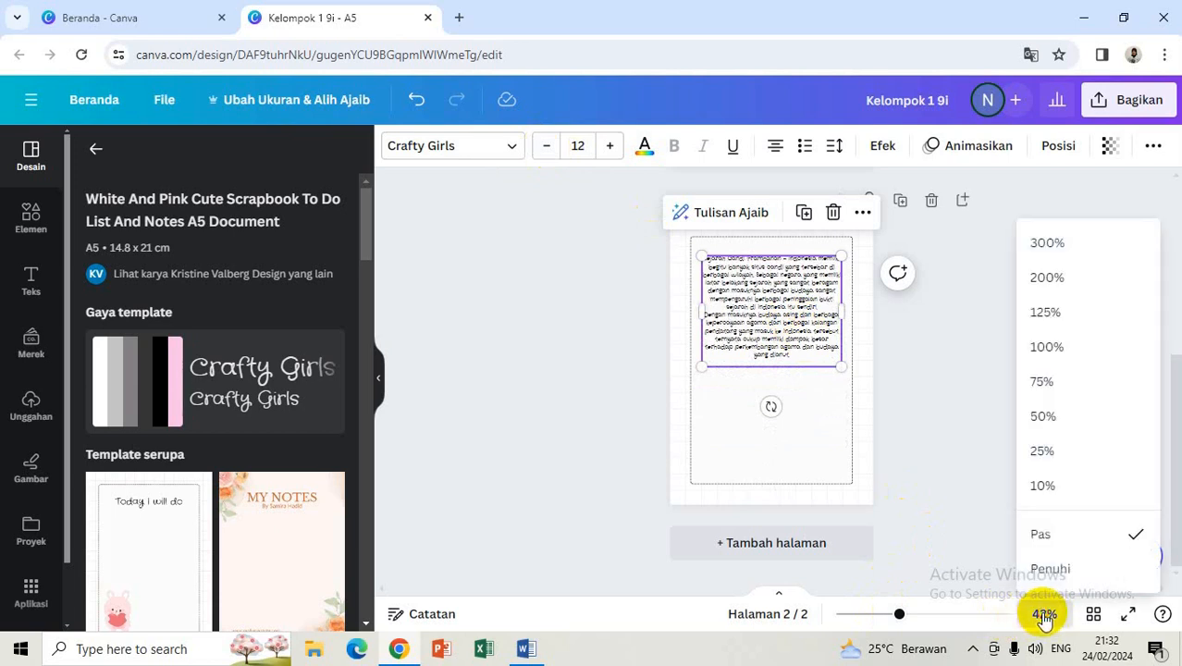
{"action": "left_click", "coordinate": [1061, 387]}
{"action": "left_click", "coordinate": [982, 326]}
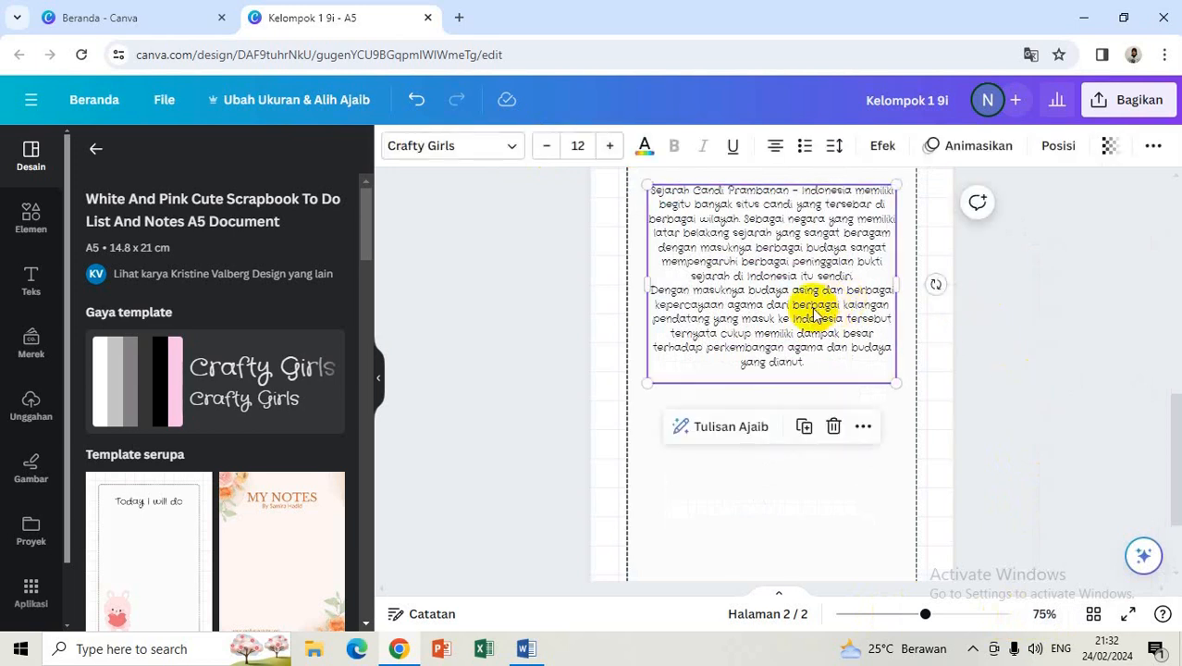
{"action": "left_click", "coordinate": [777, 156]}
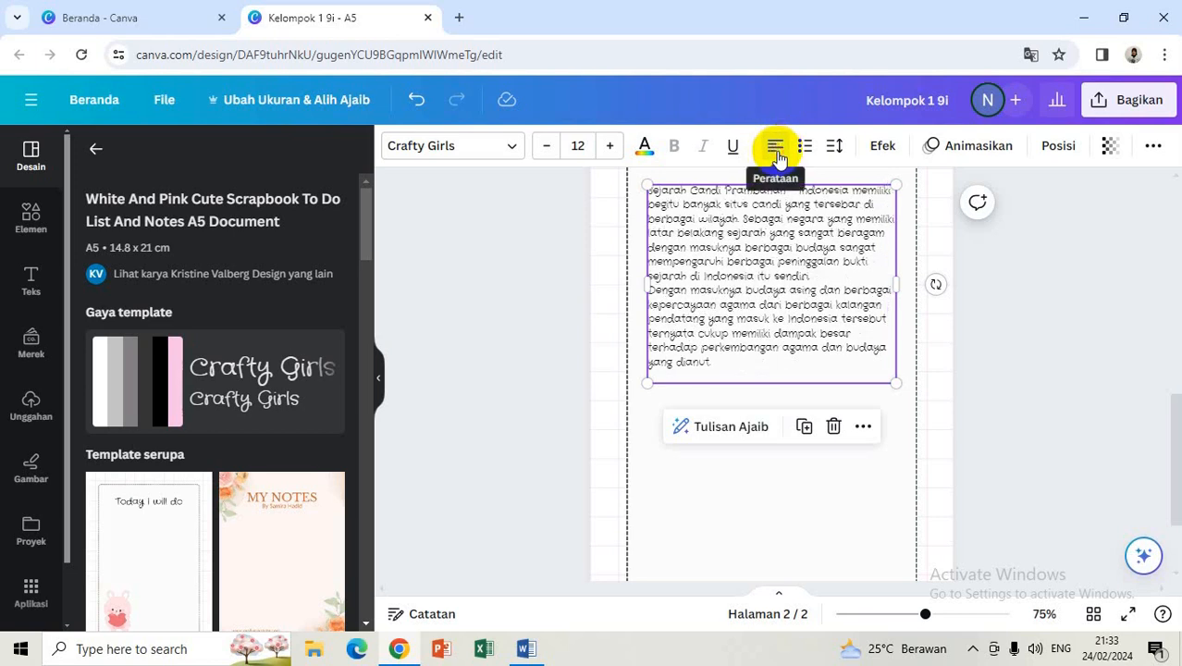
{"action": "left_click", "coordinate": [777, 155]}
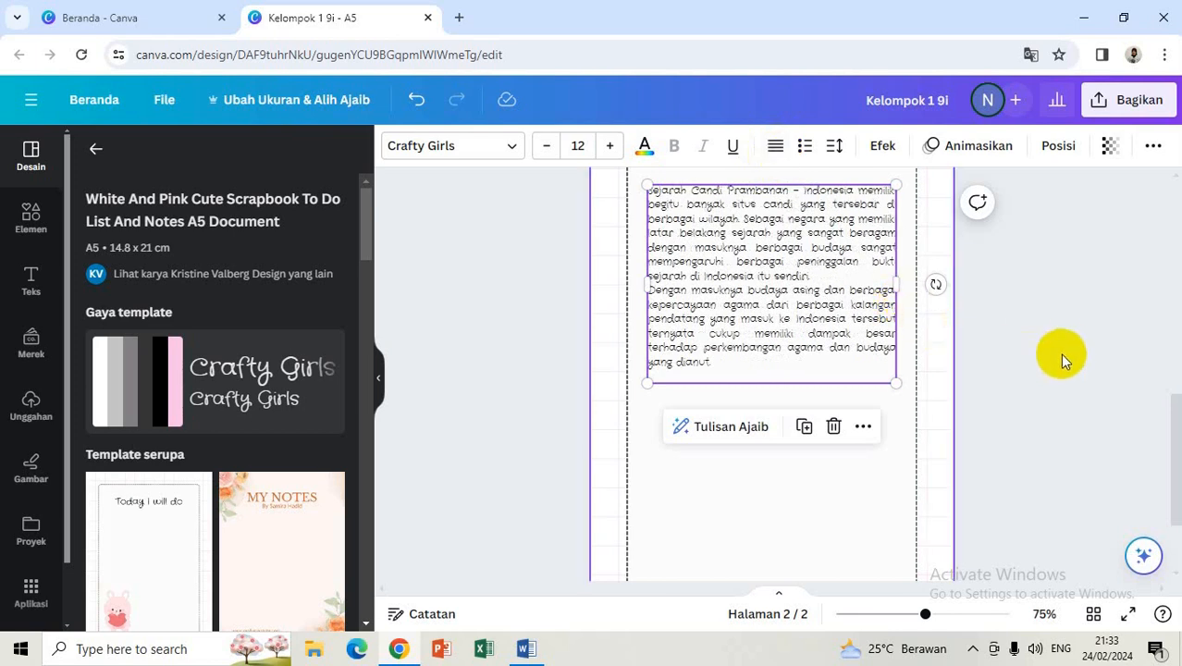
{"action": "left_click", "coordinate": [1072, 331]}
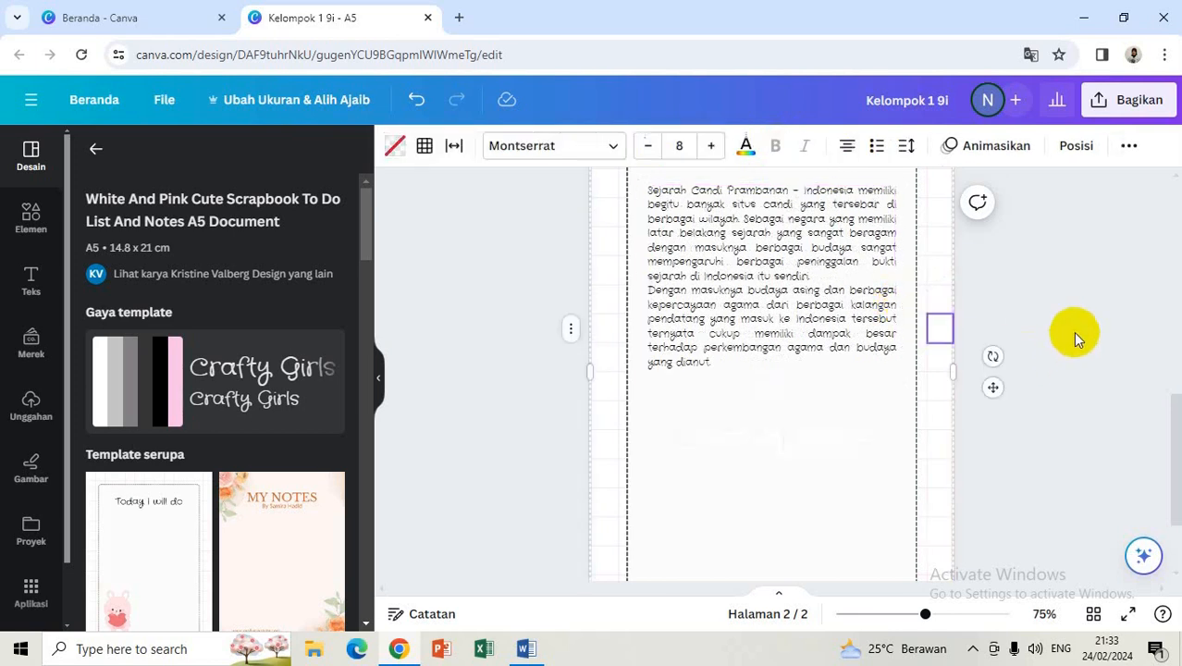
Step: Add an empty new line after the final paragraph ending 'yang dianut.'
{"action": "left_click", "coordinate": [1073, 331]}
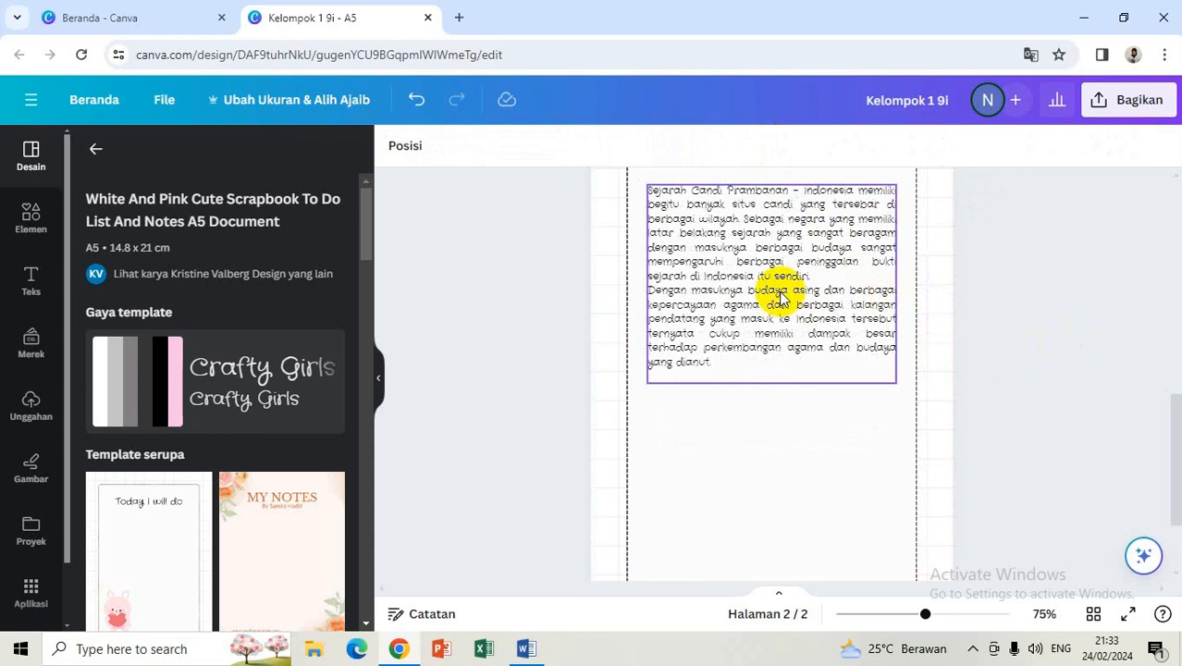
{"action": "left_click", "coordinate": [779, 294]}
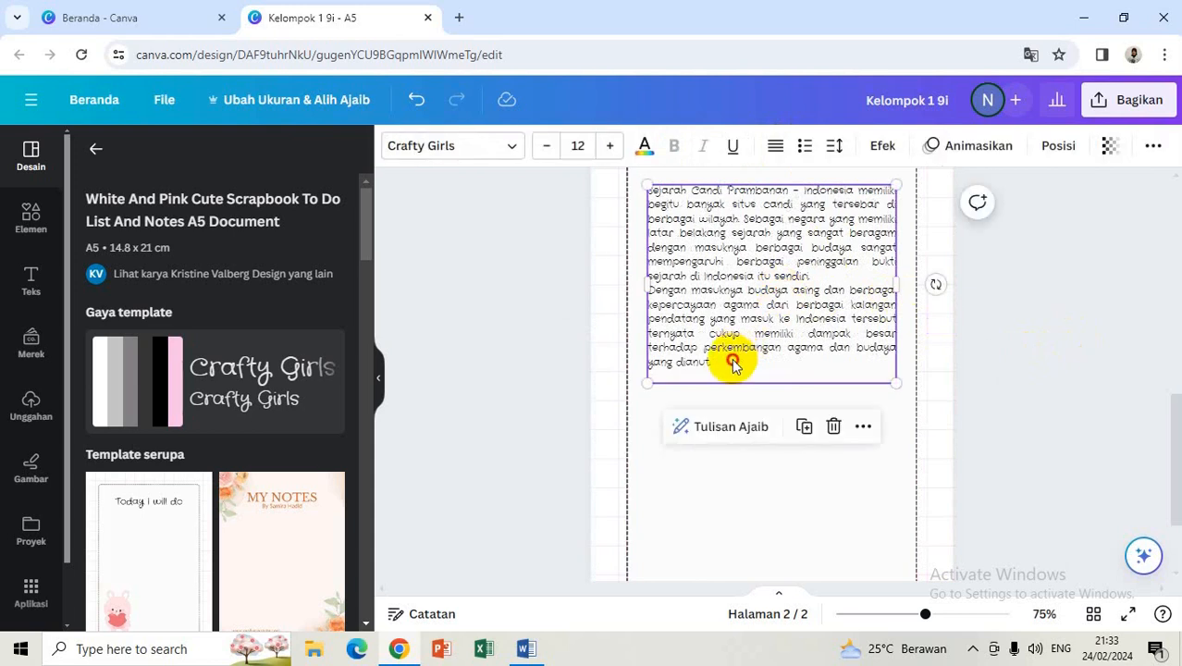
{"action": "left_click", "coordinate": [733, 363]}
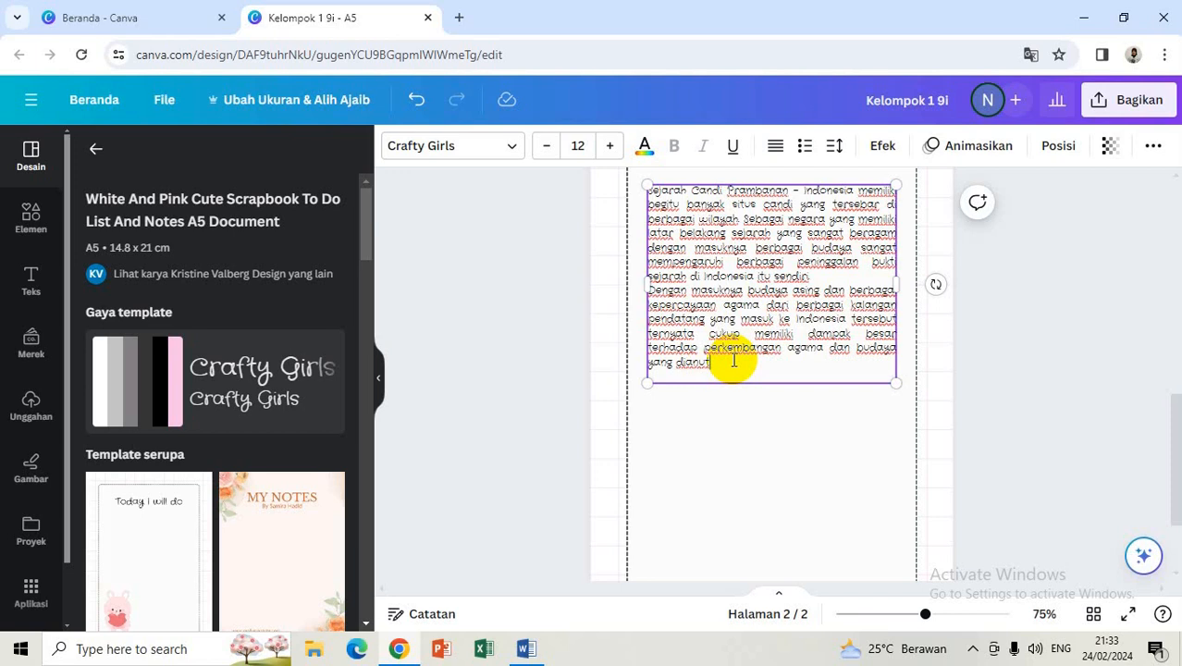
{"action": "key", "text": "Return"}
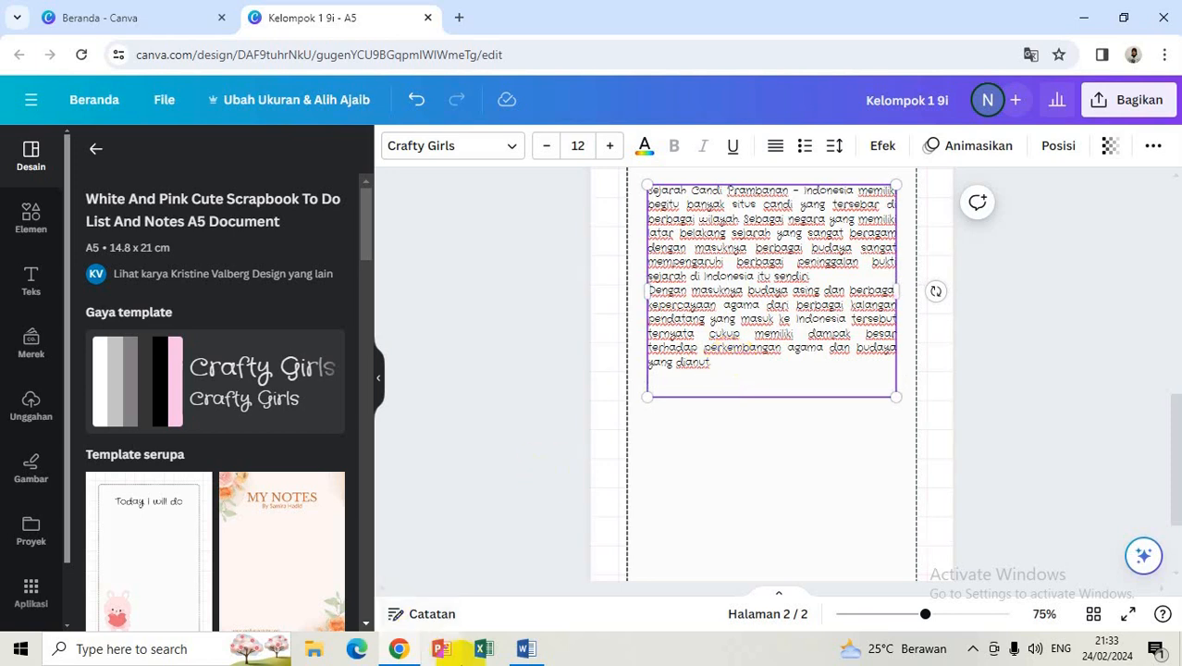
Step: Copy the Word text from 'Dari berbagai latar belakang' to the end and return to Chrome
{"action": "left_click", "coordinate": [528, 651]}
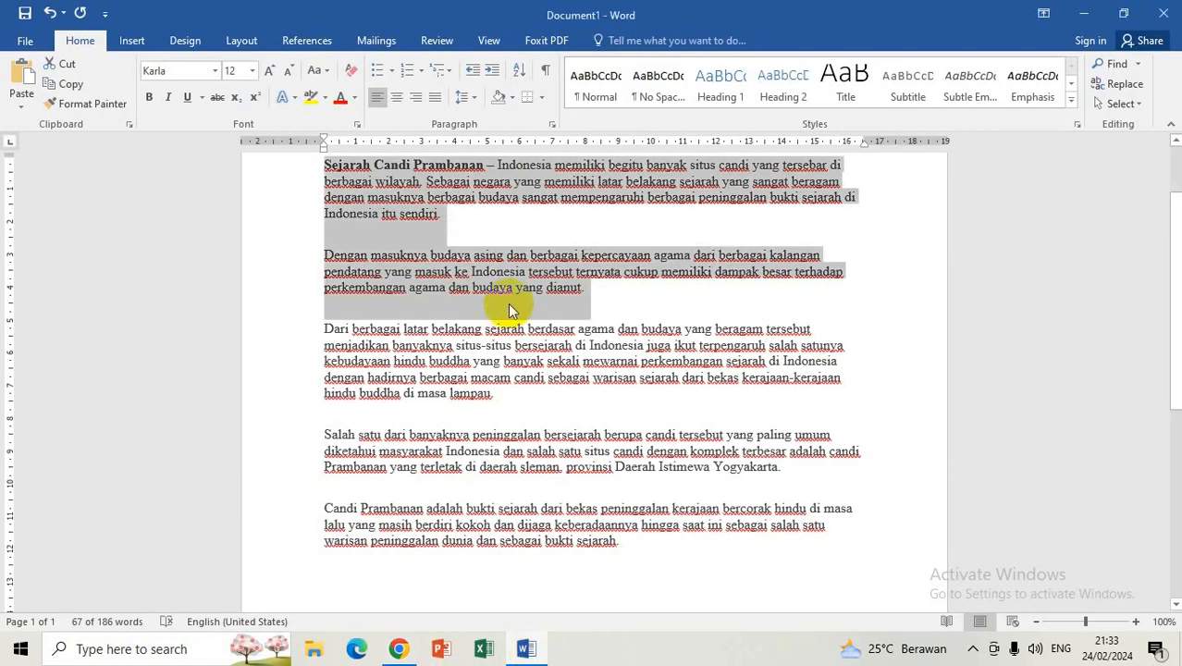
{"action": "left_click_drag", "start_coordinate": [325, 331], "coordinate": [650, 540]}
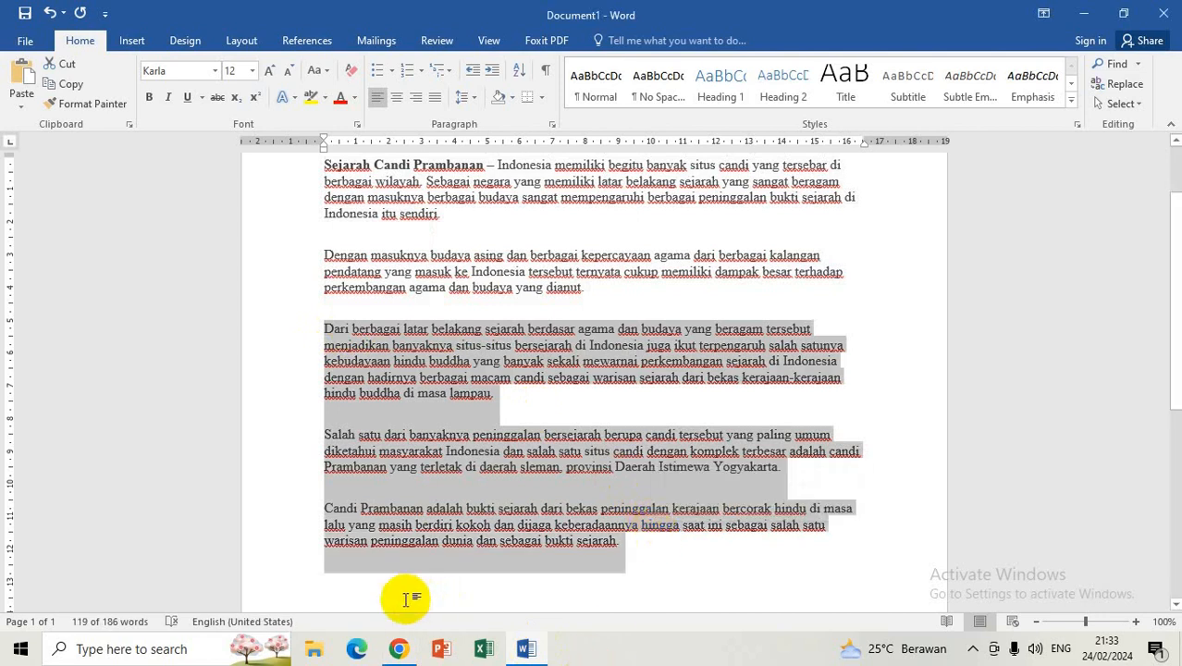
{"action": "left_click", "coordinate": [407, 651]}
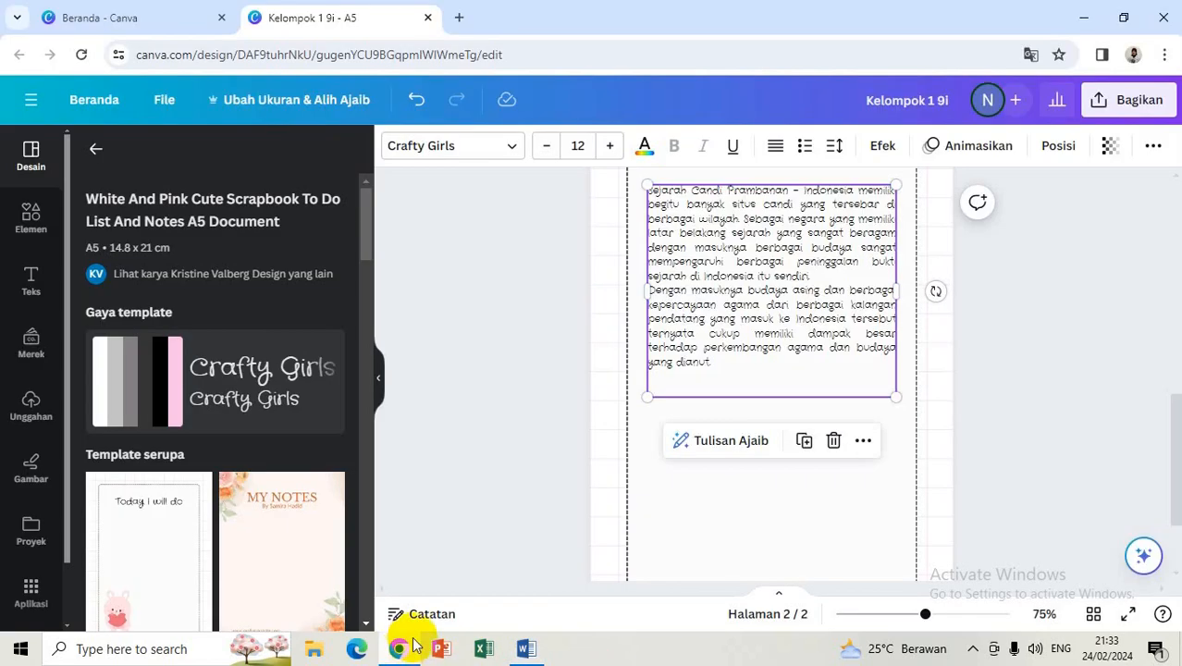
Step: Paste the copied text on the empty last line, then remove the overflowing 'Salah satu…' and 'Candi Prambanan adalah…' paragraphs
{"action": "left_click", "coordinate": [686, 380]}
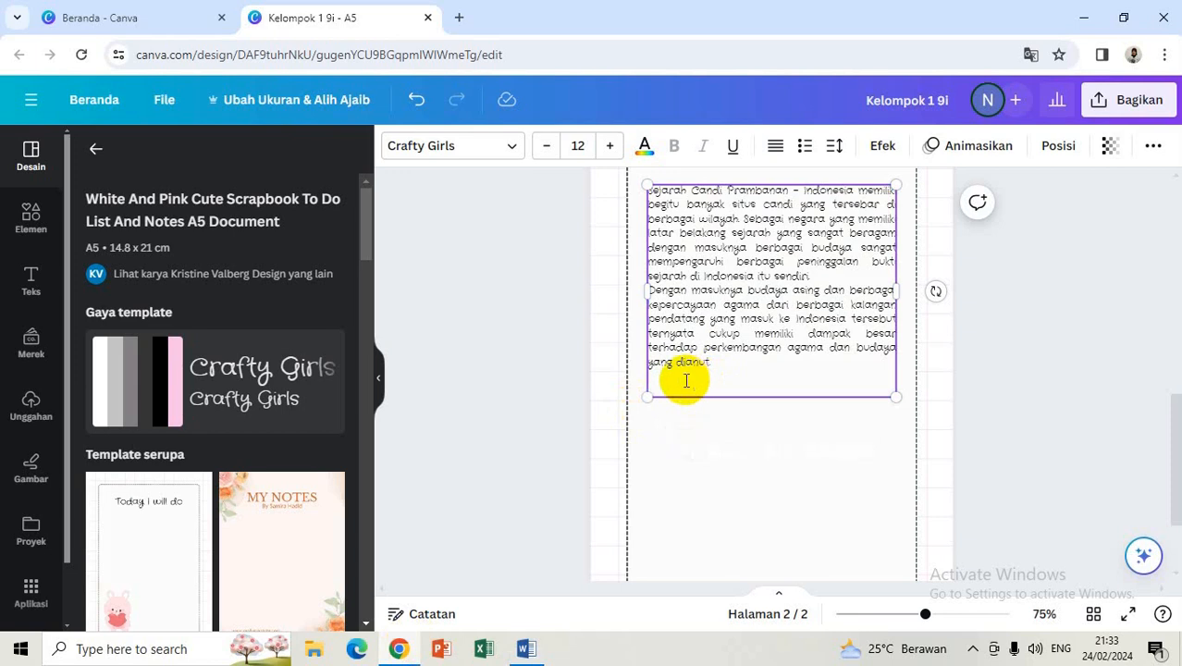
{"action": "key", "text": "ctrl+v"}
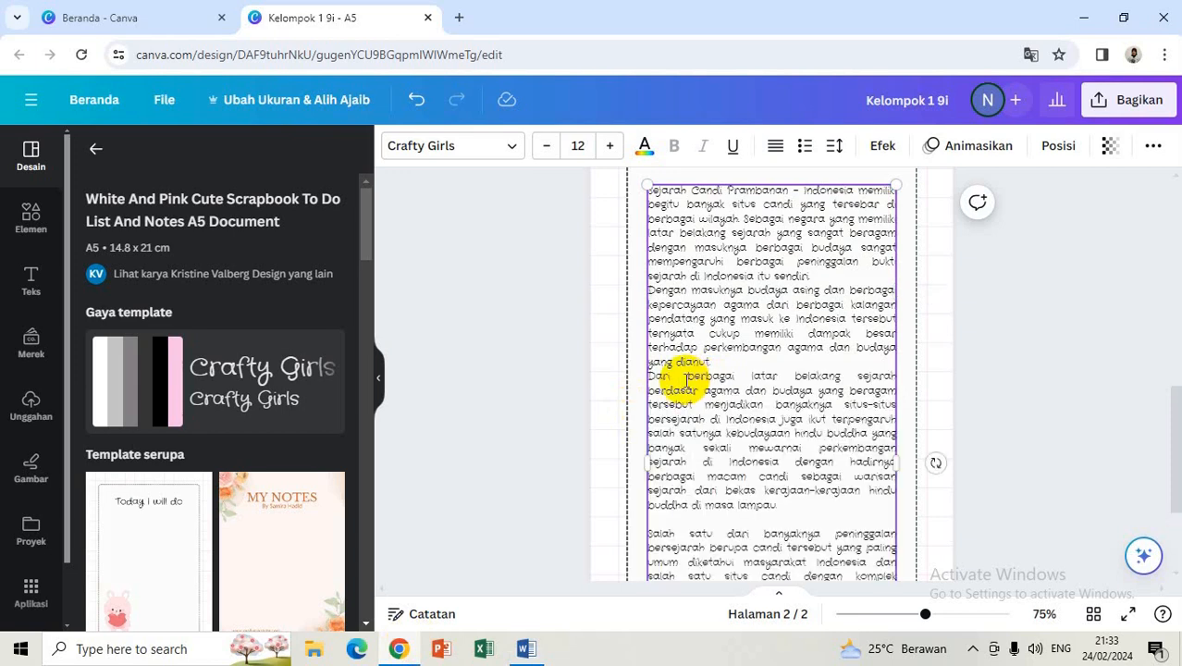
{"action": "left_click_drag", "start_coordinate": [1179, 411], "coordinate": [1179, 466]}
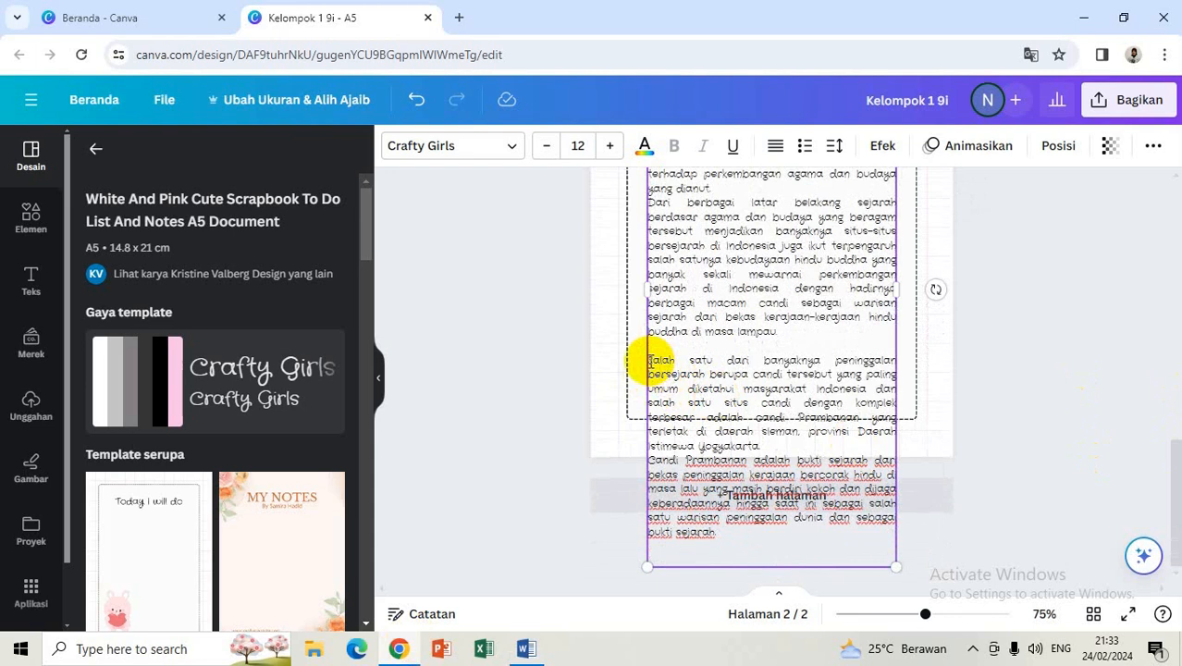
{"action": "left_click_drag", "start_coordinate": [647, 361], "coordinate": [802, 533]}
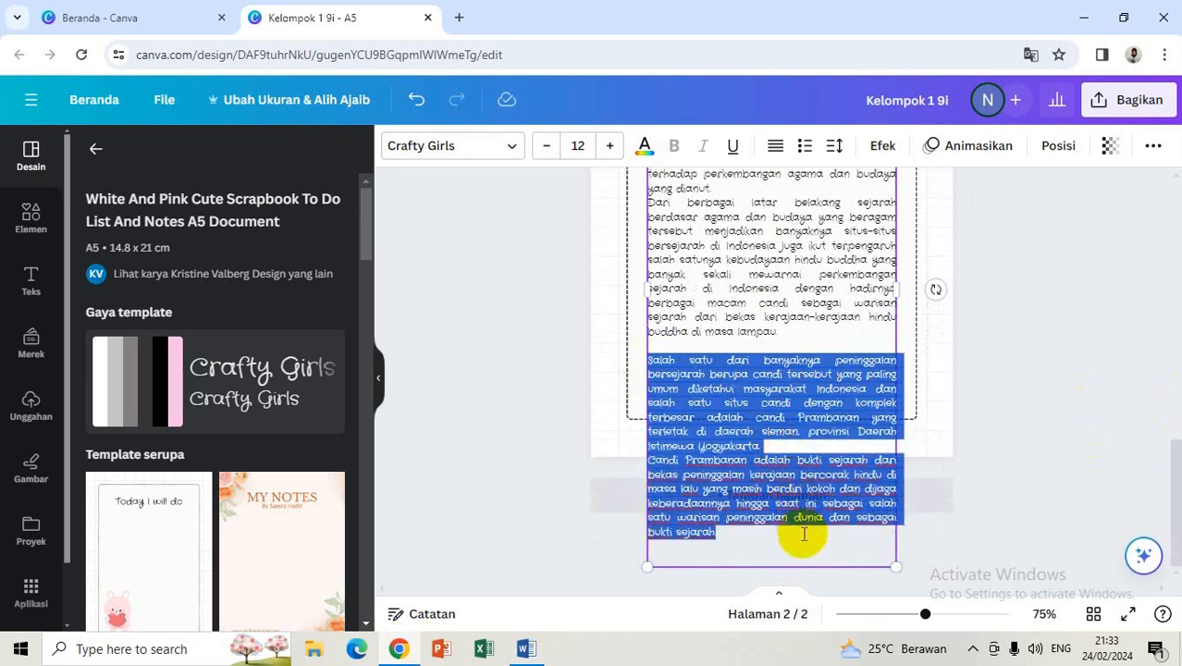
{"action": "key", "text": "BackSpace"}
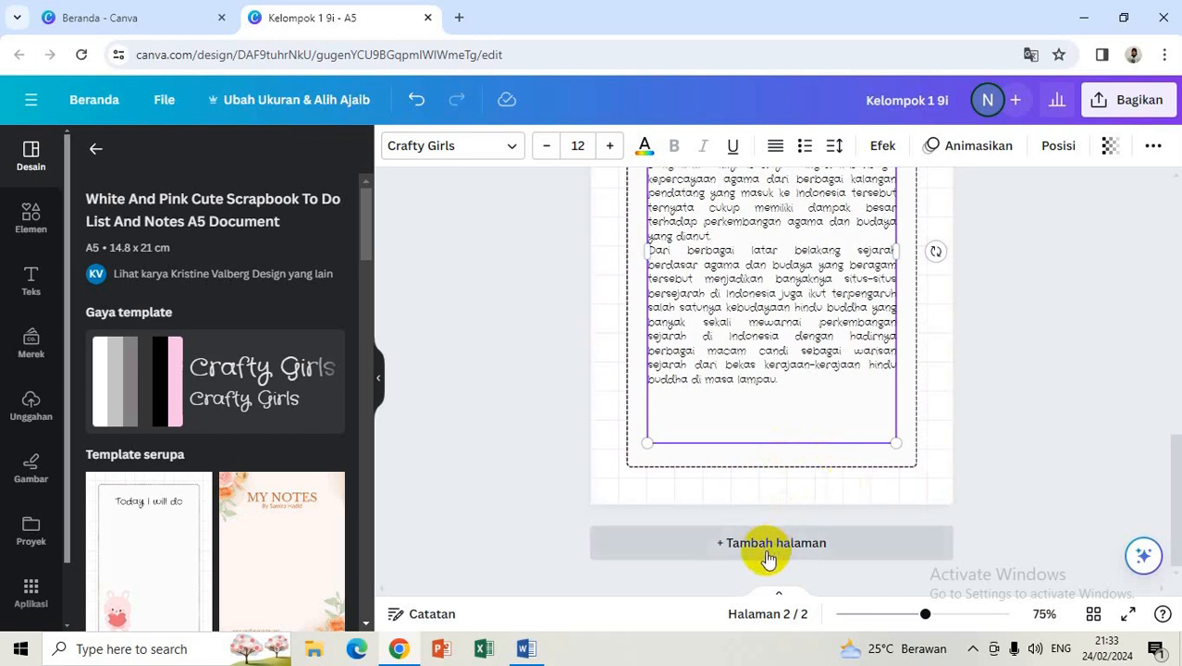
Step: Duplicate page 2 to create a new page 3
{"action": "left_click", "coordinate": [989, 365]}
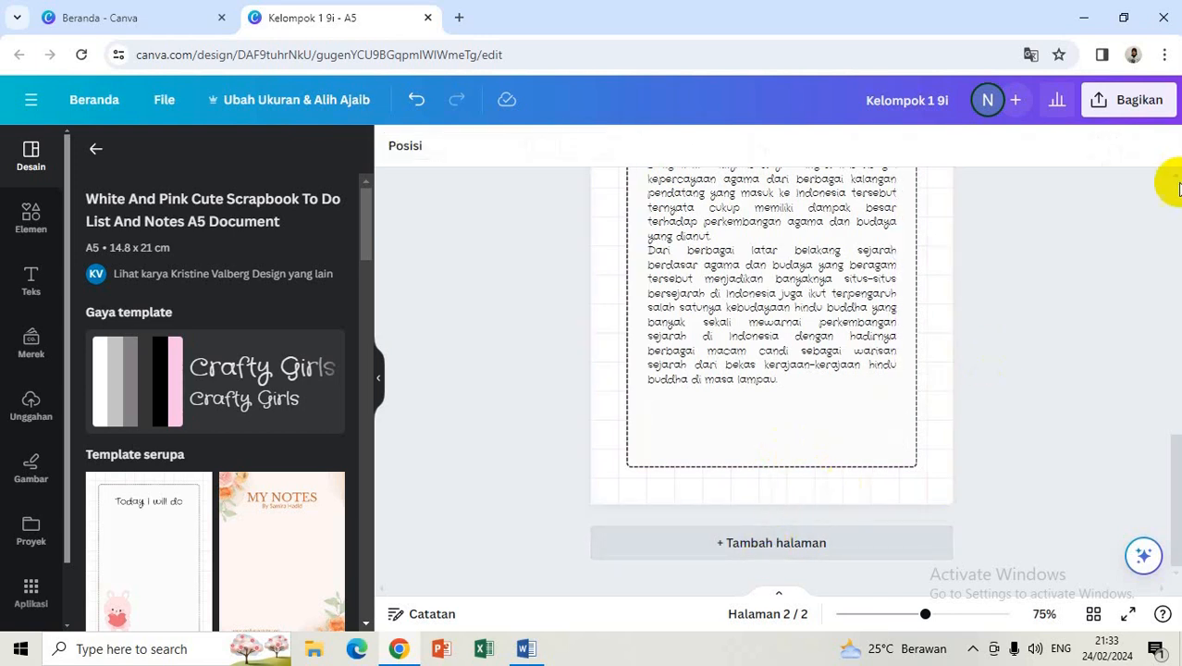
{"action": "left_click", "coordinate": [1173, 176]}
{"action": "left_click", "coordinate": [1174, 176]}
{"action": "left_click", "coordinate": [1173, 176]}
{"action": "left_click", "coordinate": [1173, 176]}
{"action": "left_click", "coordinate": [1173, 176]}
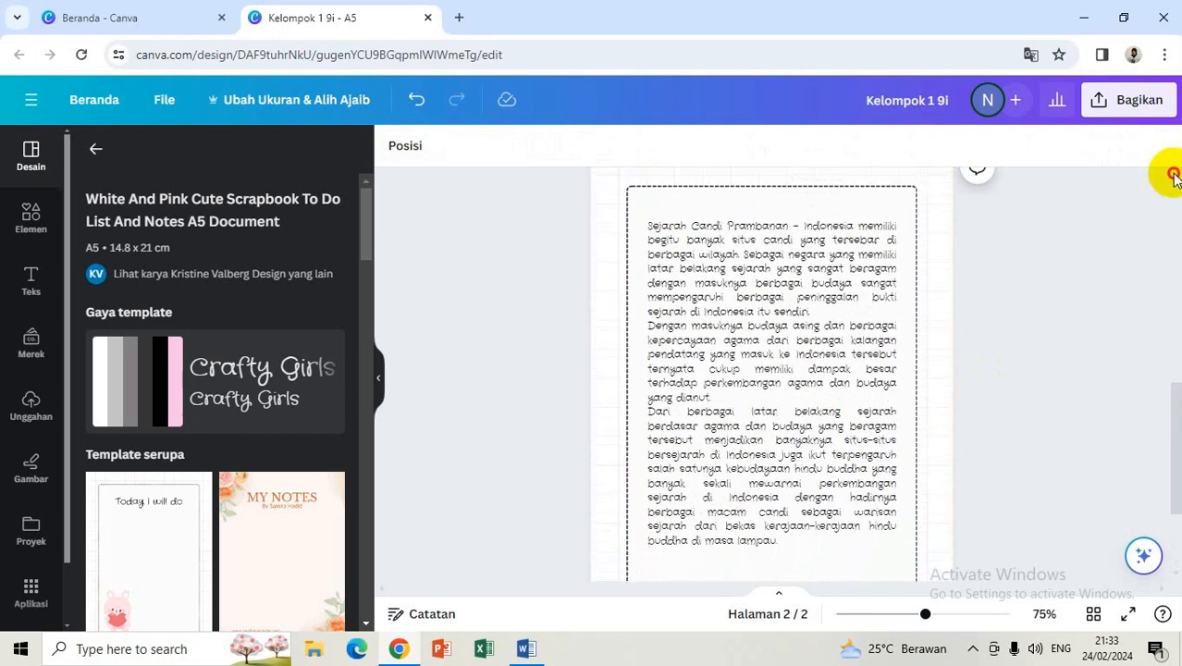
{"action": "left_click", "coordinate": [1173, 176]}
{"action": "left_click", "coordinate": [1173, 176]}
{"action": "left_click", "coordinate": [1174, 175]}
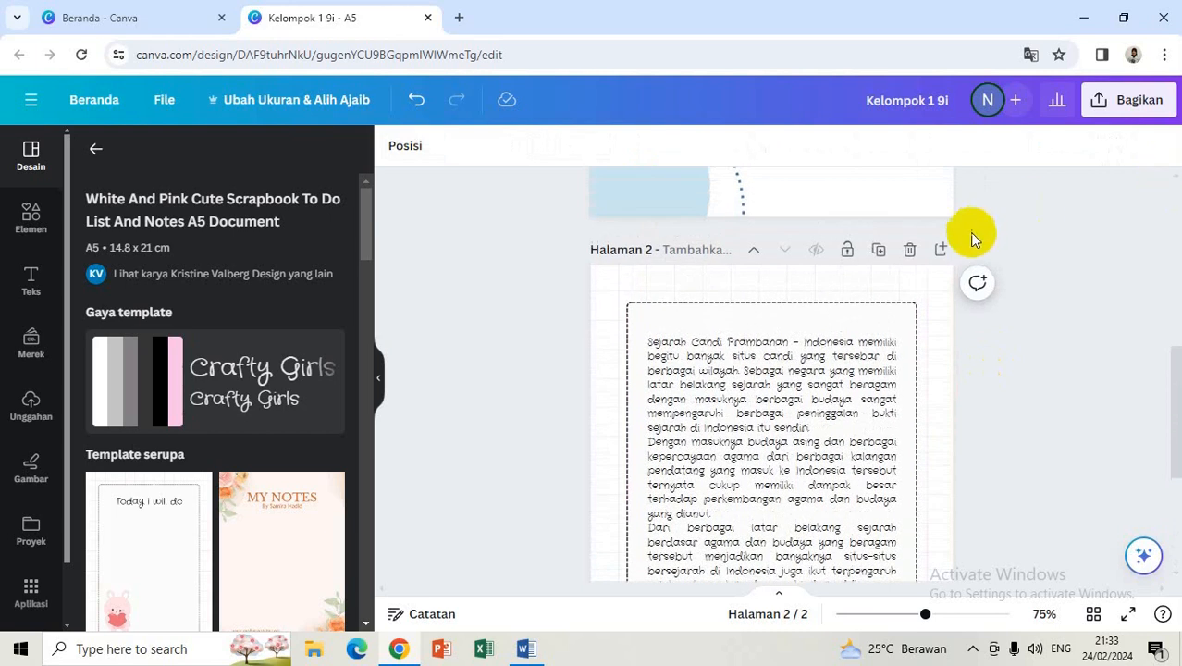
{"action": "left_click", "coordinate": [879, 254]}
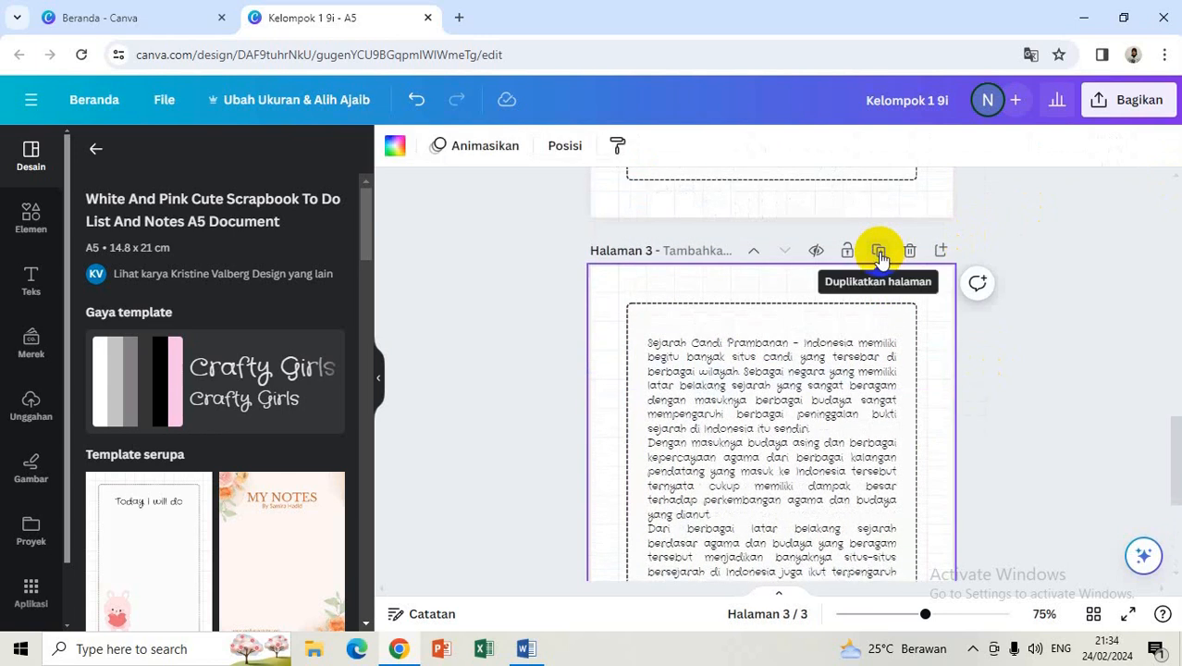
Step: Replace page 3's text with the last two paragraphs, from 'Salah satu' to 'bukti sejarah'
{"action": "left_click", "coordinate": [651, 351]}
{"action": "left_click", "coordinate": [649, 345]}
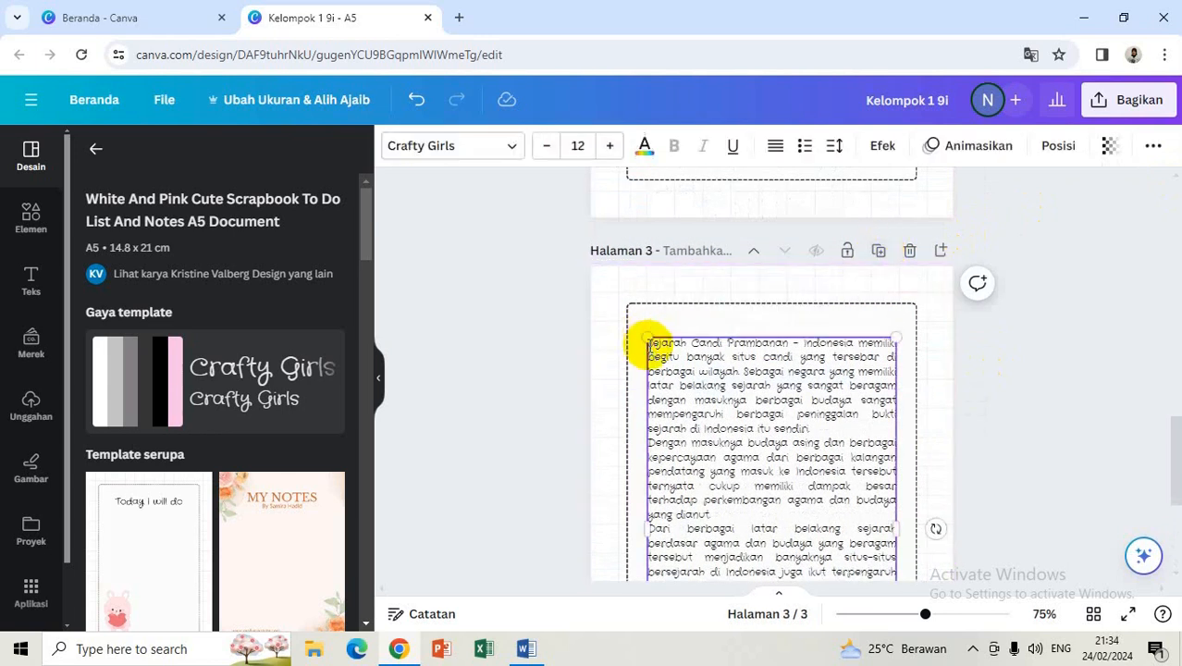
{"action": "left_click_drag", "start_coordinate": [648, 343], "coordinate": [839, 527]}
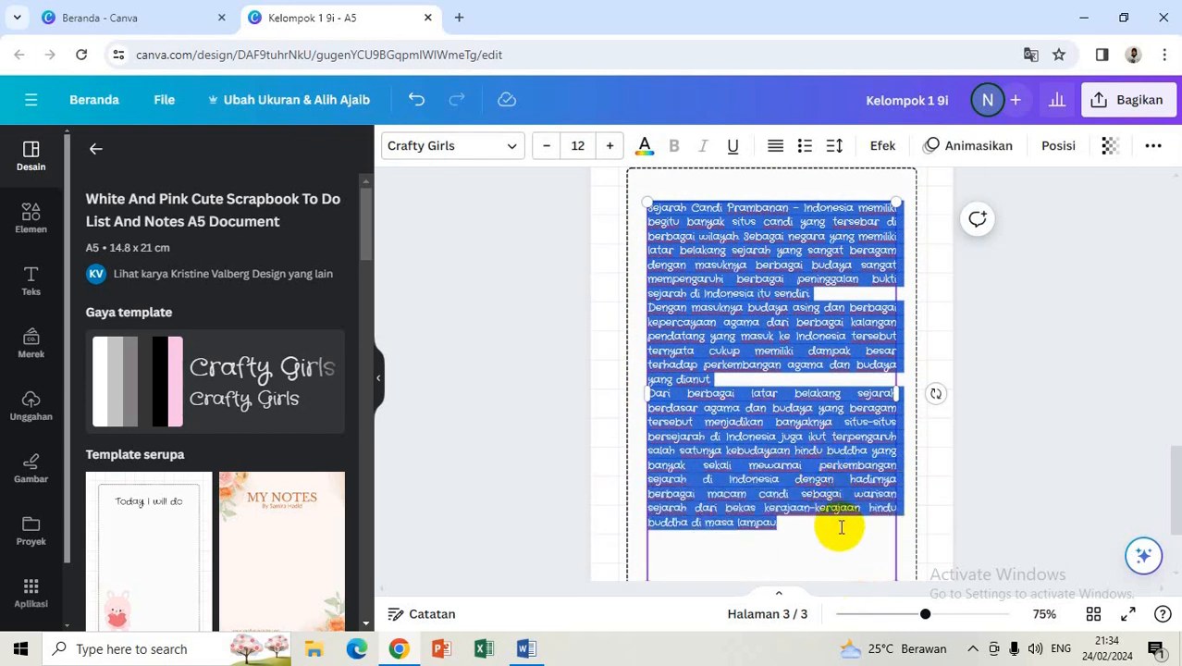
{"action": "key", "text": "BackSpace"}
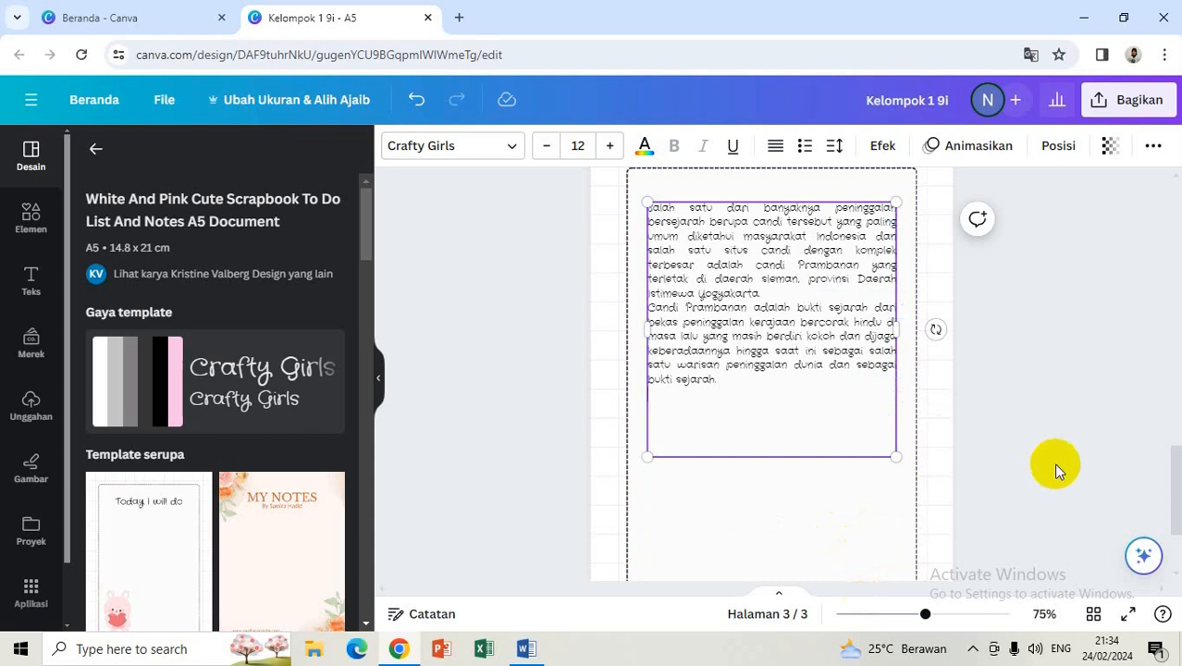
Step: Add the first 'candi prambanan' temple graphic, shrink it to 6,6 × 8,5 and place it bottom-left on page 2
{"action": "left_click", "coordinate": [1121, 423]}
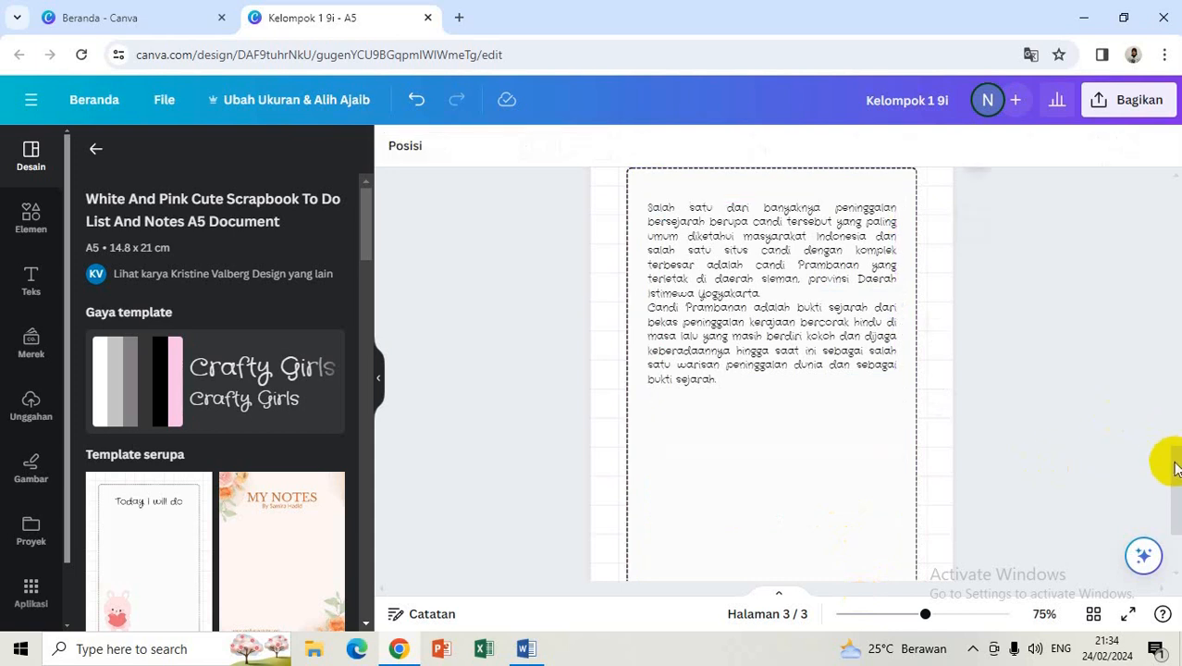
{"action": "left_click_drag", "start_coordinate": [1174, 477], "coordinate": [1166, 374]}
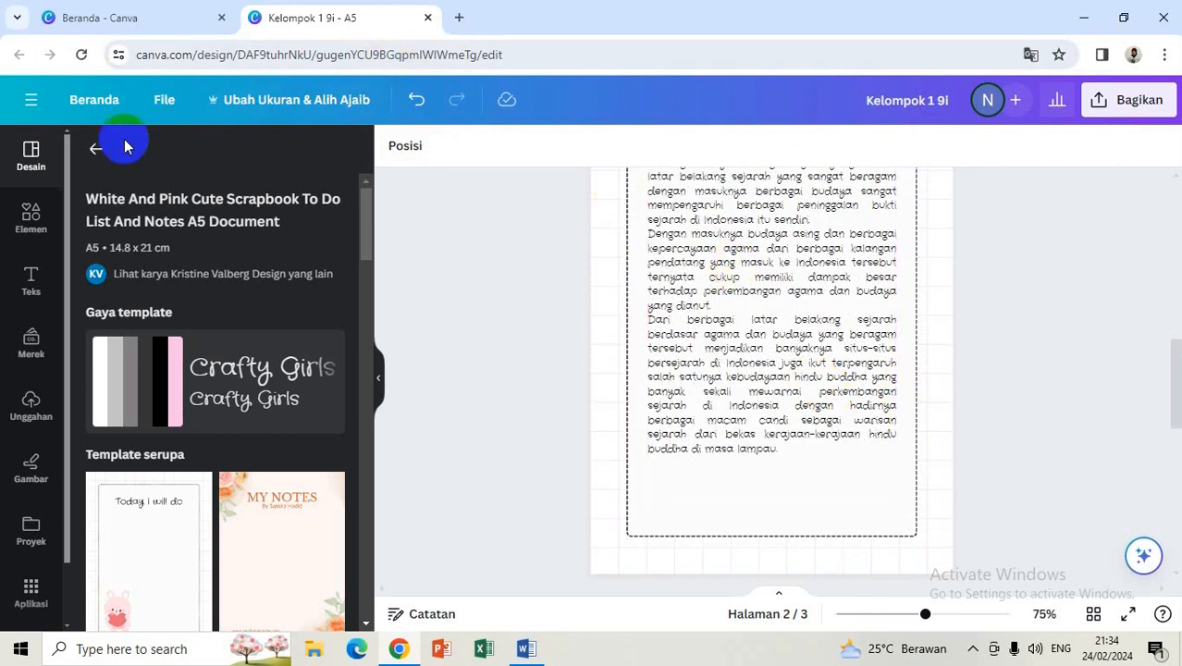
{"action": "left_click", "coordinate": [33, 215]}
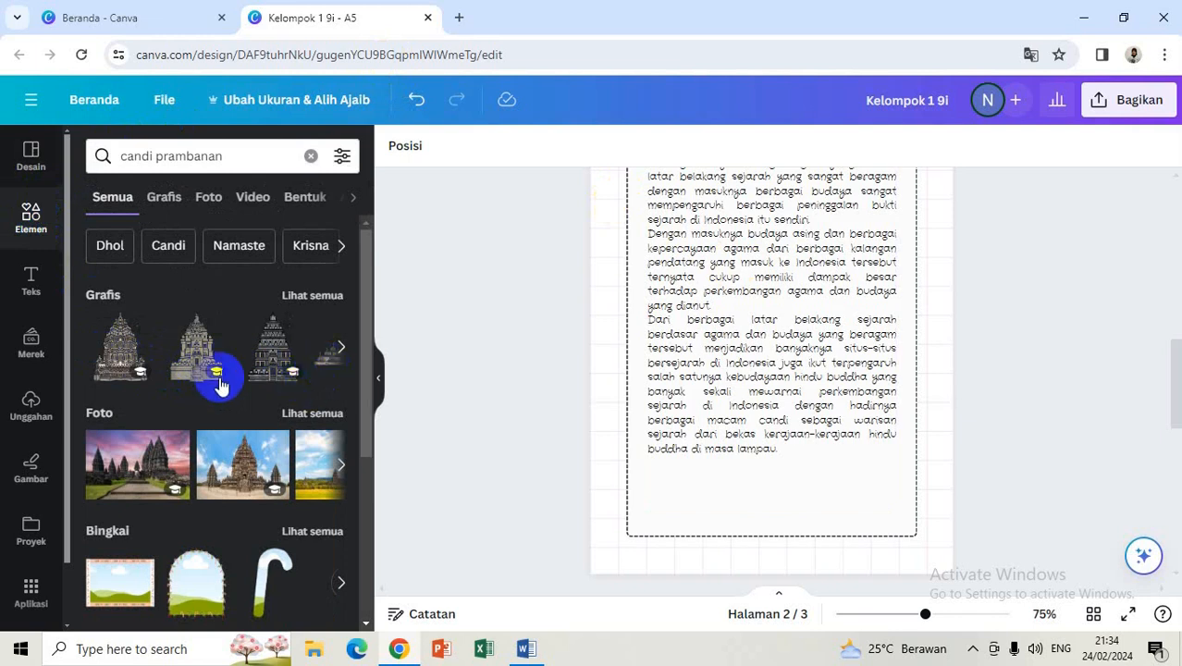
{"action": "left_click", "coordinate": [123, 358]}
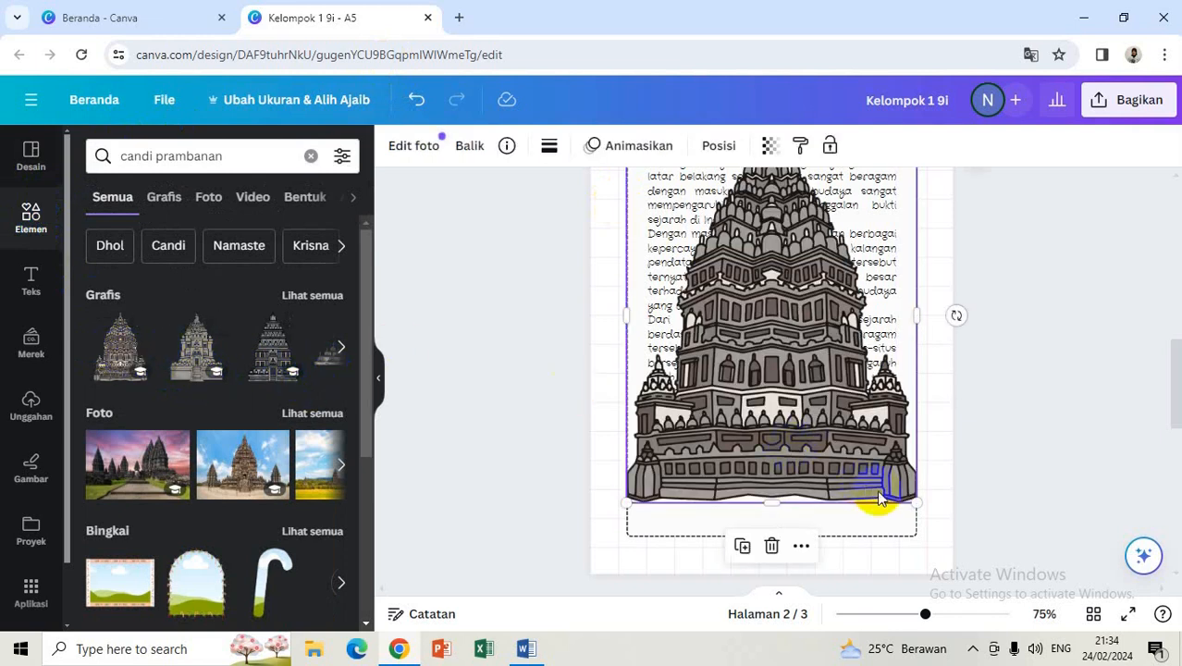
{"action": "left_click_drag", "start_coordinate": [911, 499], "coordinate": [672, 506]}
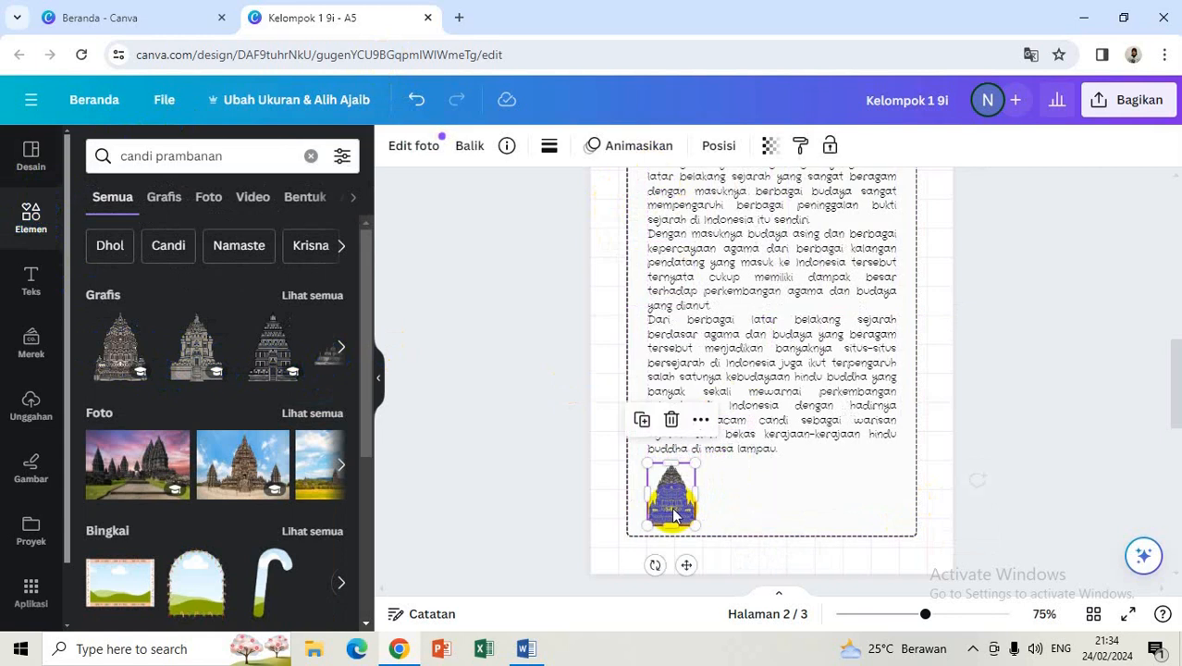
{"action": "left_click", "coordinate": [542, 419]}
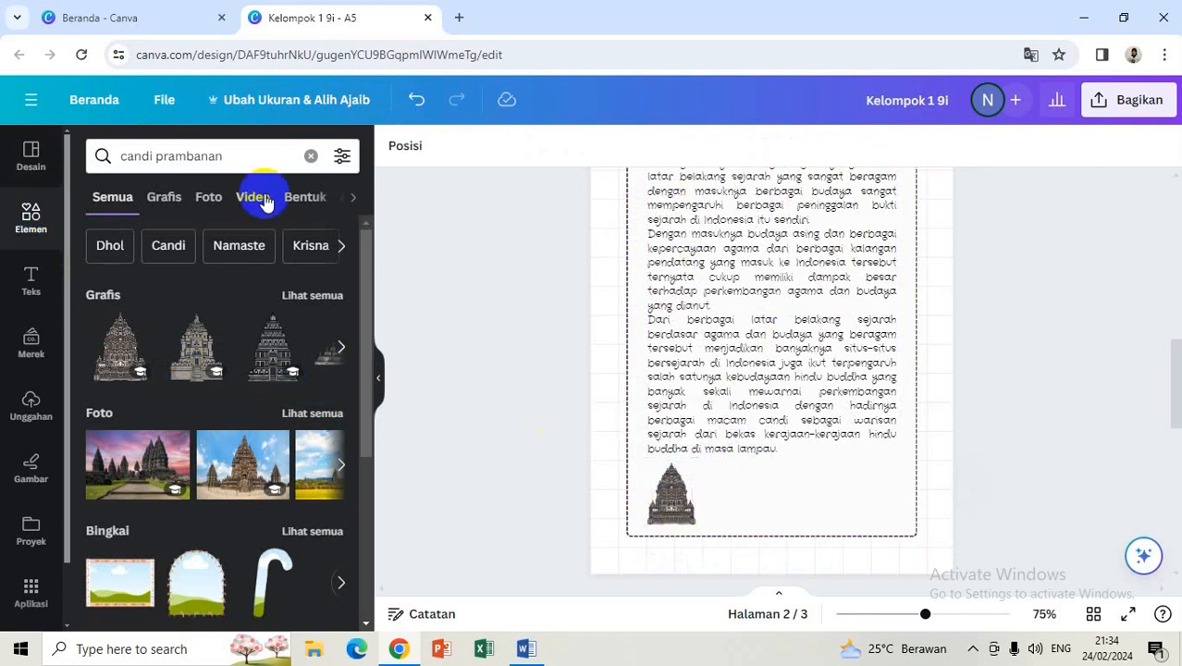
Step: Search Elements for 'roro jonggrang' and browse the graphic results
{"action": "left_click", "coordinate": [248, 159]}
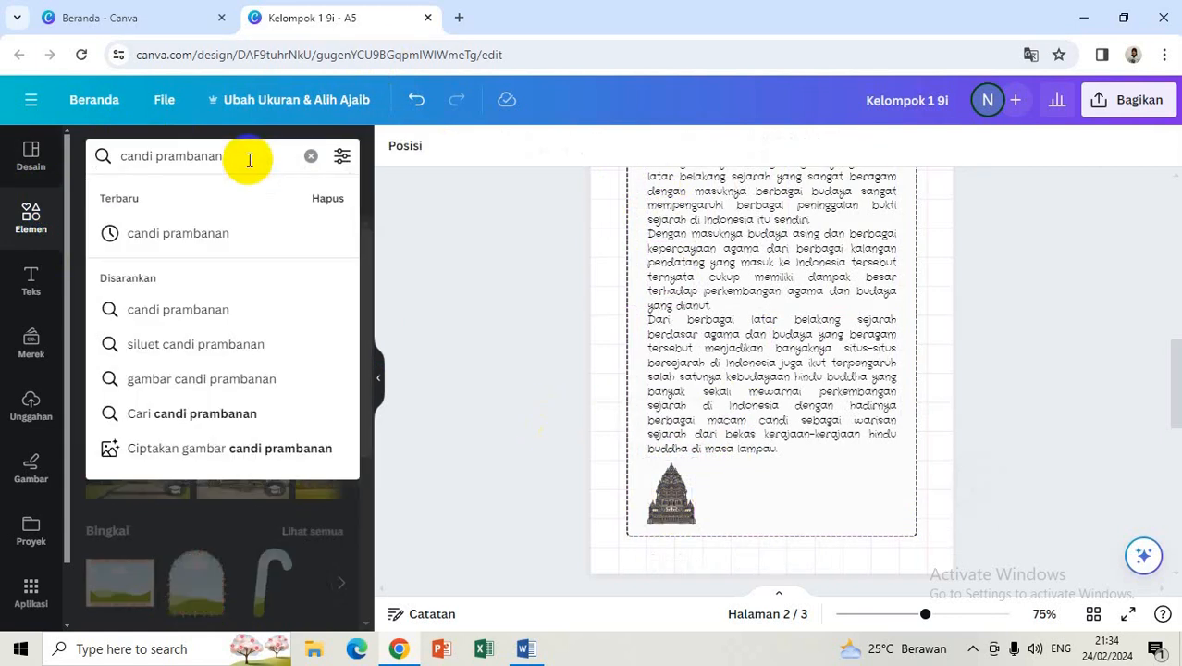
{"action": "key", "text": "BackSpace"}
{"action": "key", "text": "BackSpace"}
{"action": "key", "text": "BackSpace"}
{"action": "key", "text": "BackSpace"}
{"action": "key", "text": "BackSpace"}
{"action": "key", "text": "BackSpace"}
{"action": "key", "text": "BackSpace"}
{"action": "key", "text": "BackSpace"}
{"action": "key", "text": "BackSpace"}
{"action": "key", "text": "BackSpace"}
{"action": "key", "text": "BackSpace"}
{"action": "key", "text": "BackSpace"}
{"action": "key", "text": "BackSpace"}
{"action": "key", "text": "BackSpace"}
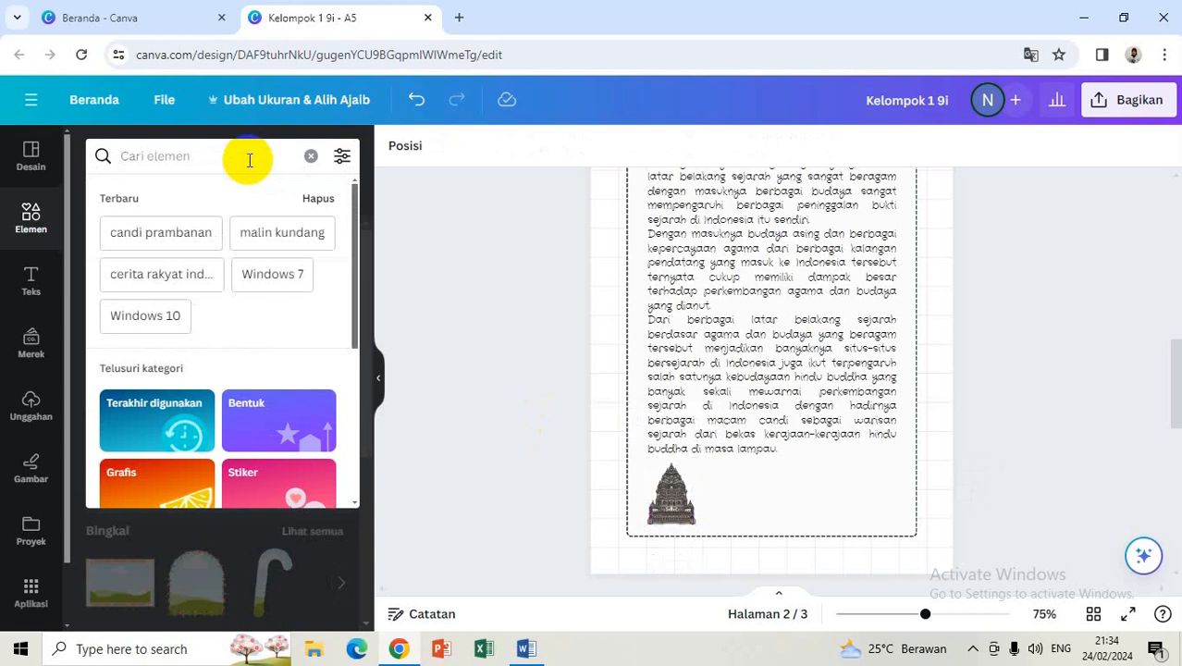
{"action": "type", "text": "roro"}
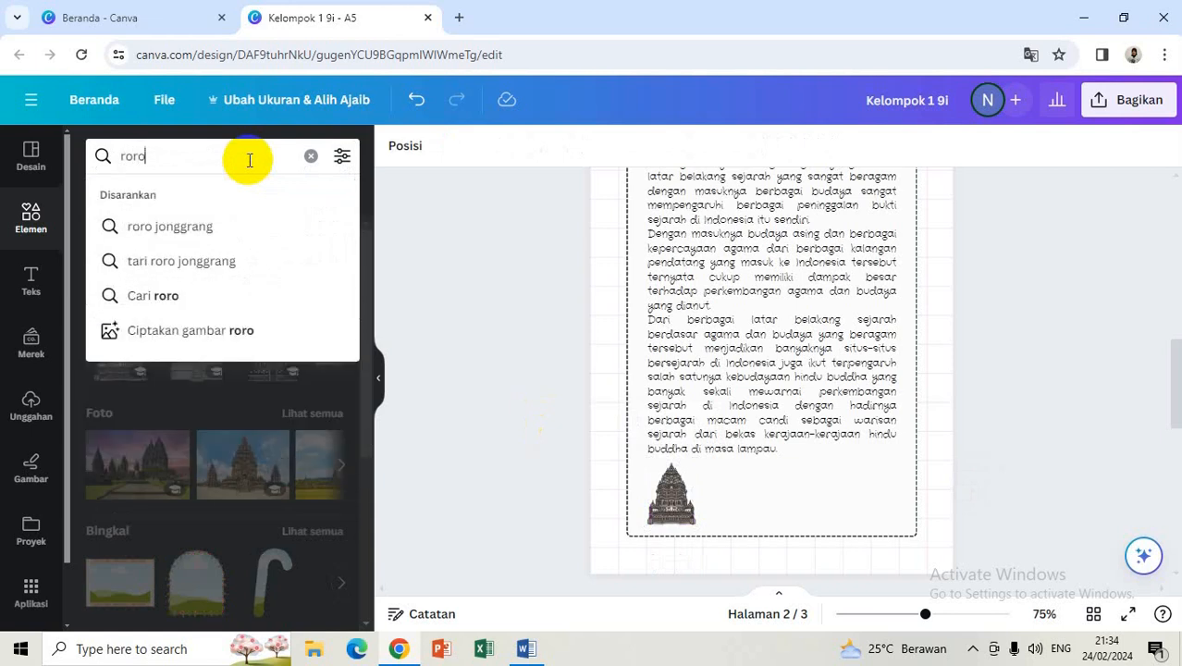
{"action": "left_click", "coordinate": [188, 226]}
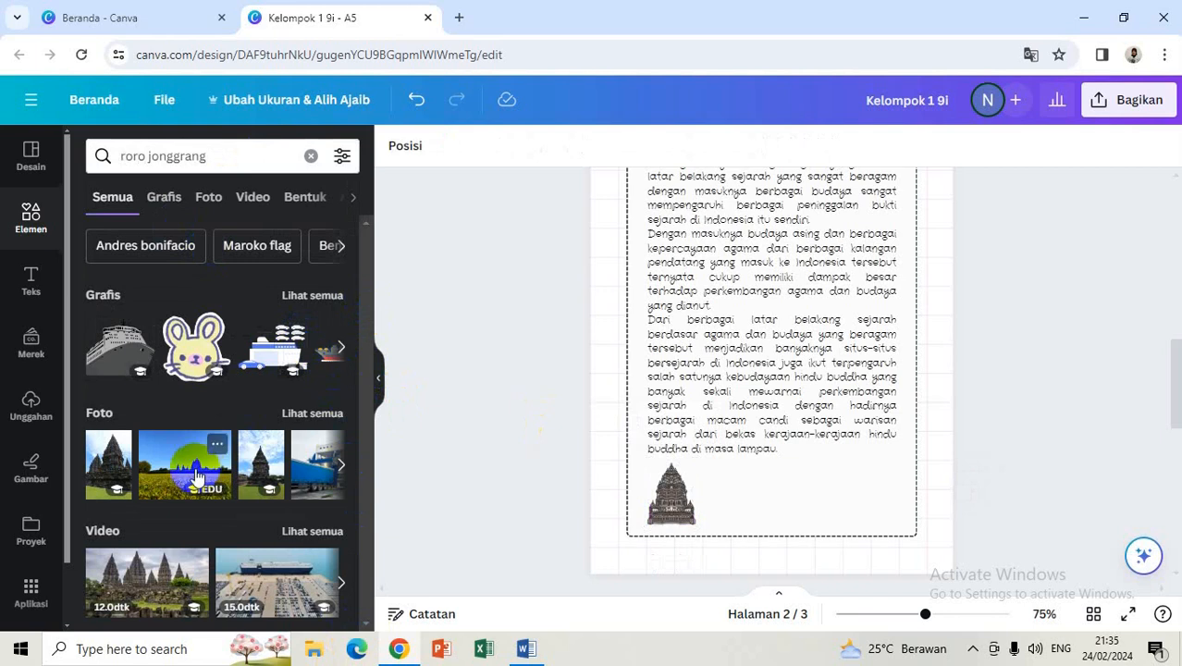
{"action": "left_click_drag", "start_coordinate": [95, 456], "coordinate": [343, 369]}
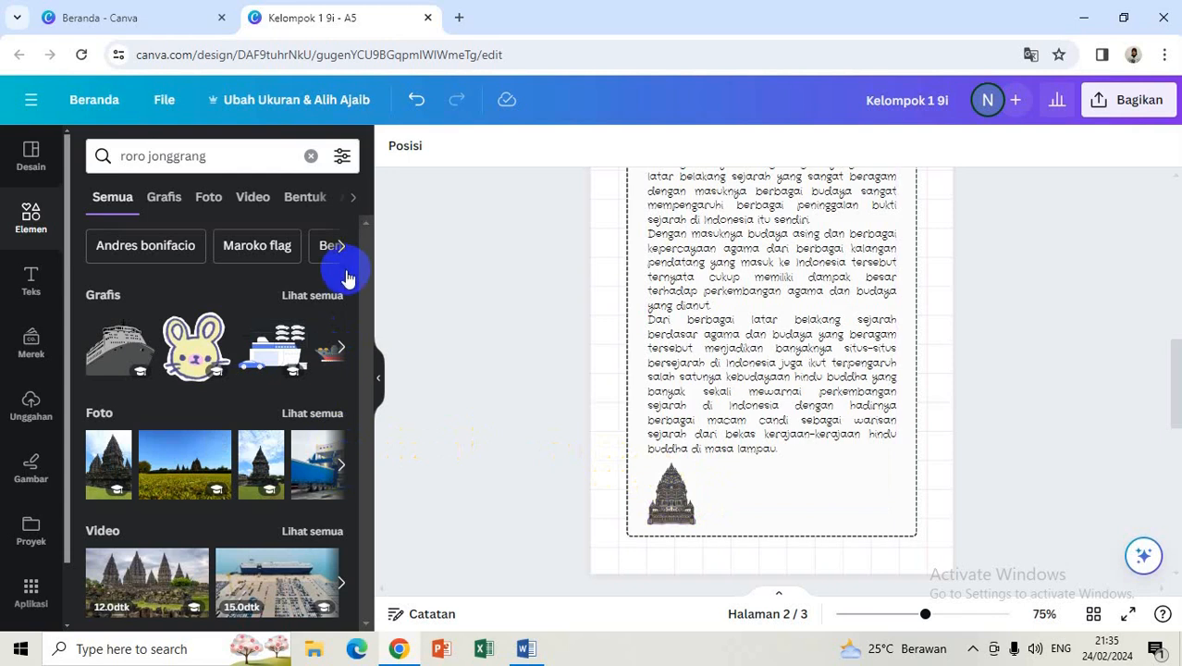
{"action": "left_click", "coordinate": [343, 352]}
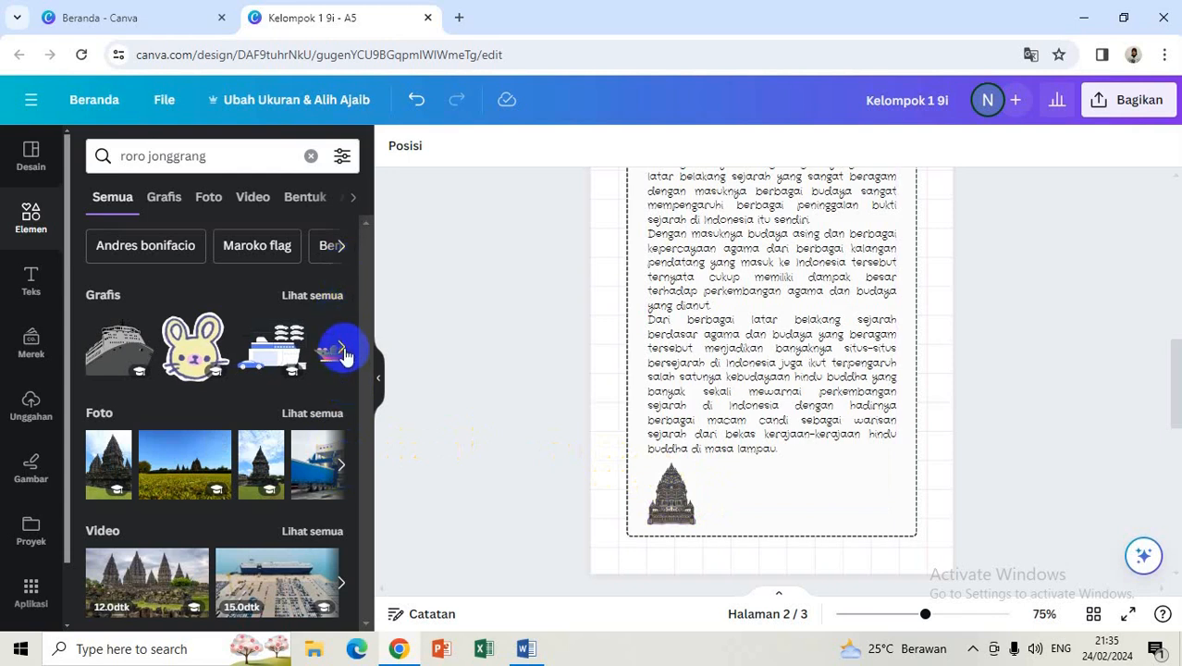
{"action": "left_click", "coordinate": [342, 352]}
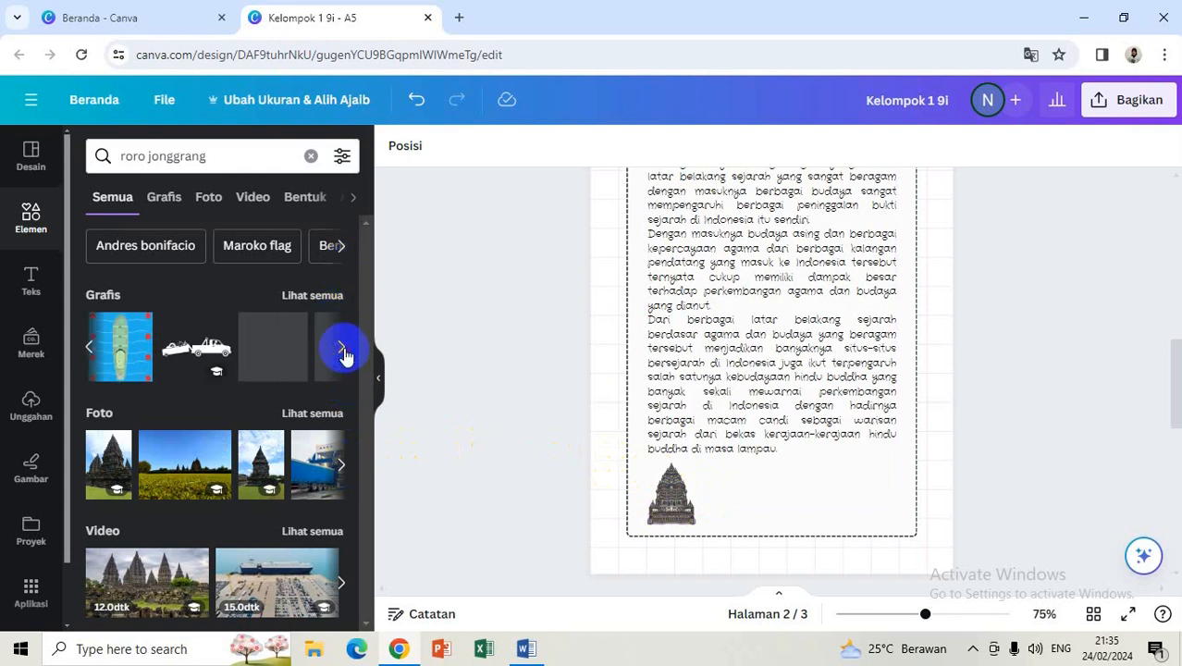
{"action": "left_click", "coordinate": [90, 350]}
Step: Add the Roro Jonggrang dancer graphic to page 2 and shrink it small
{"action": "left_click", "coordinate": [258, 349]}
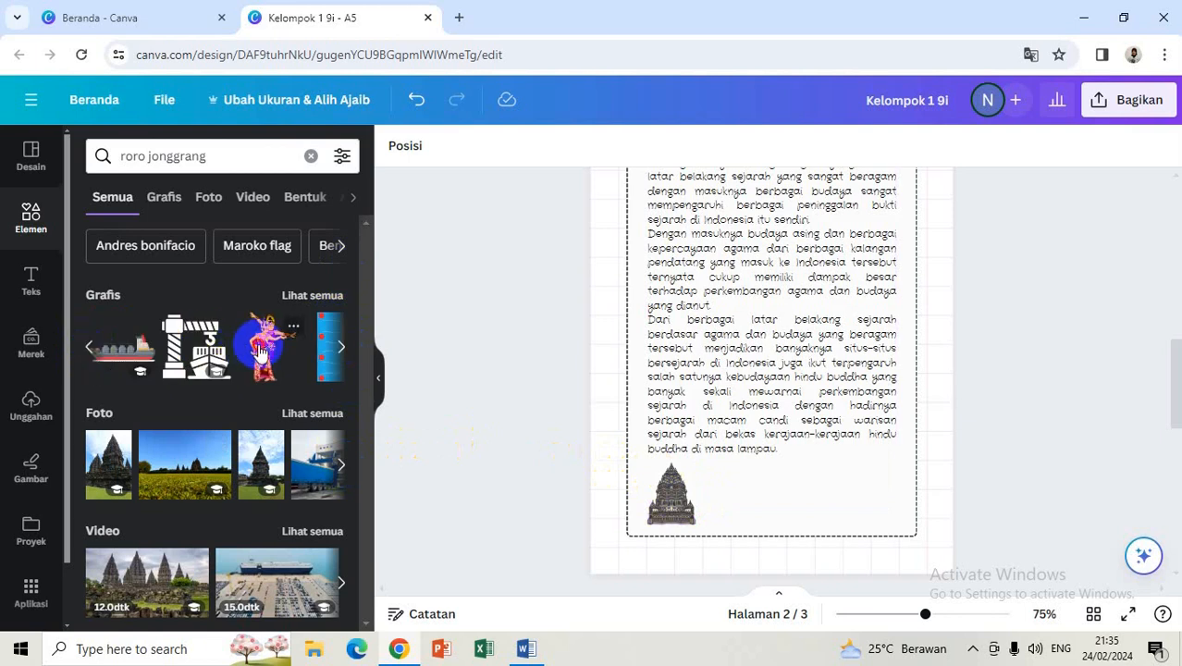
{"action": "left_click", "coordinate": [711, 319]}
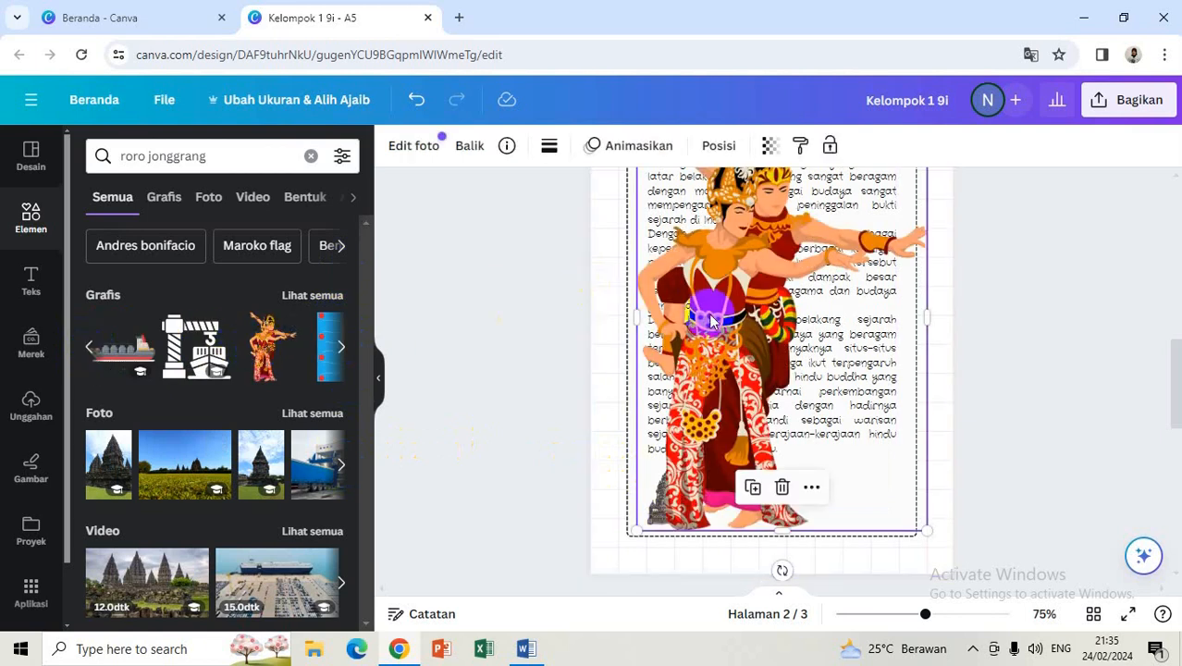
{"action": "left_click", "coordinate": [748, 387]}
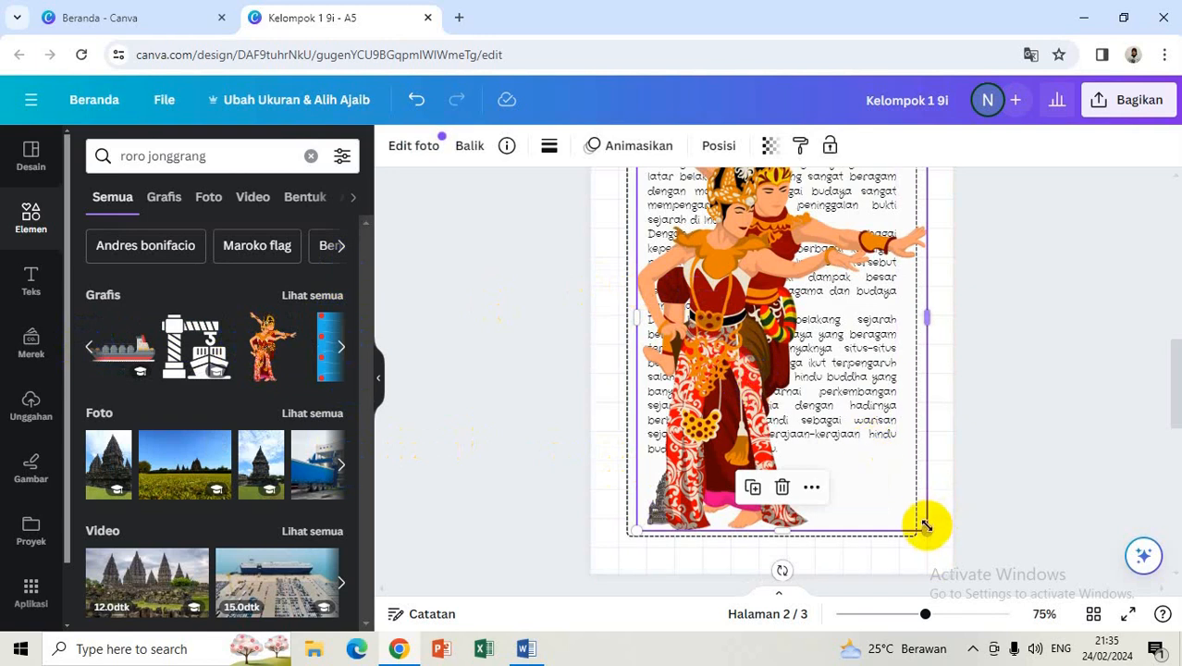
{"action": "left_click_drag", "start_coordinate": [927, 528], "coordinate": [710, 252]}
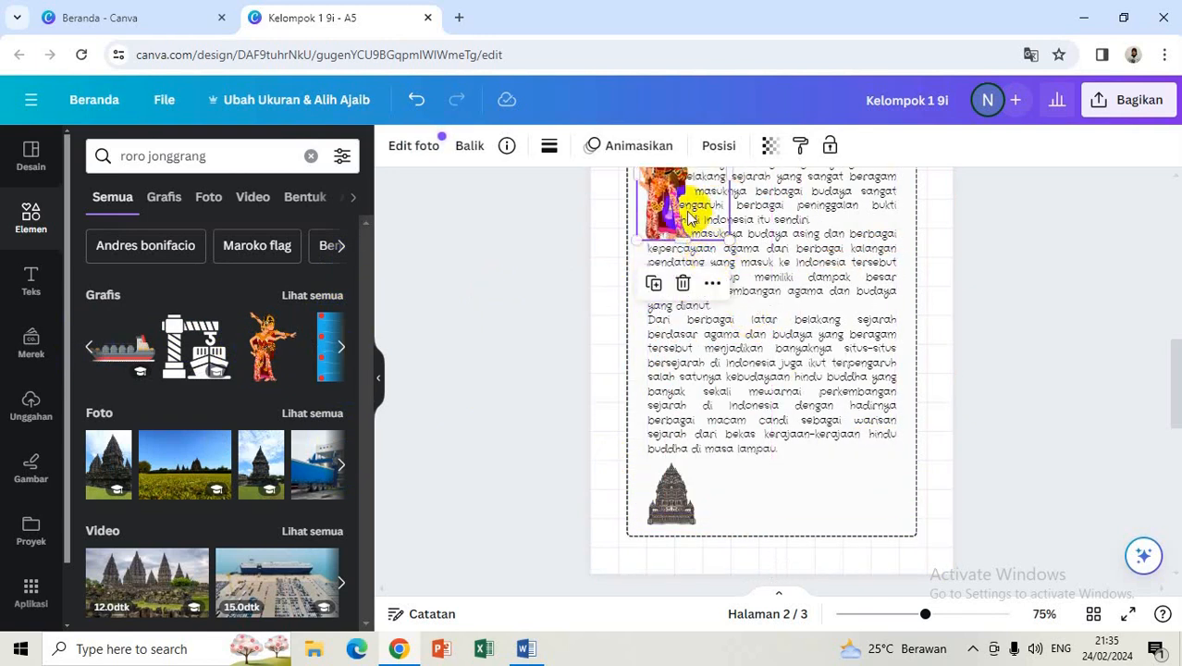
Step: Resize the Roro Jonggrang dancer and move it into page 2's lower-right corner
{"action": "left_click_drag", "start_coordinate": [680, 206], "coordinate": [908, 522]}
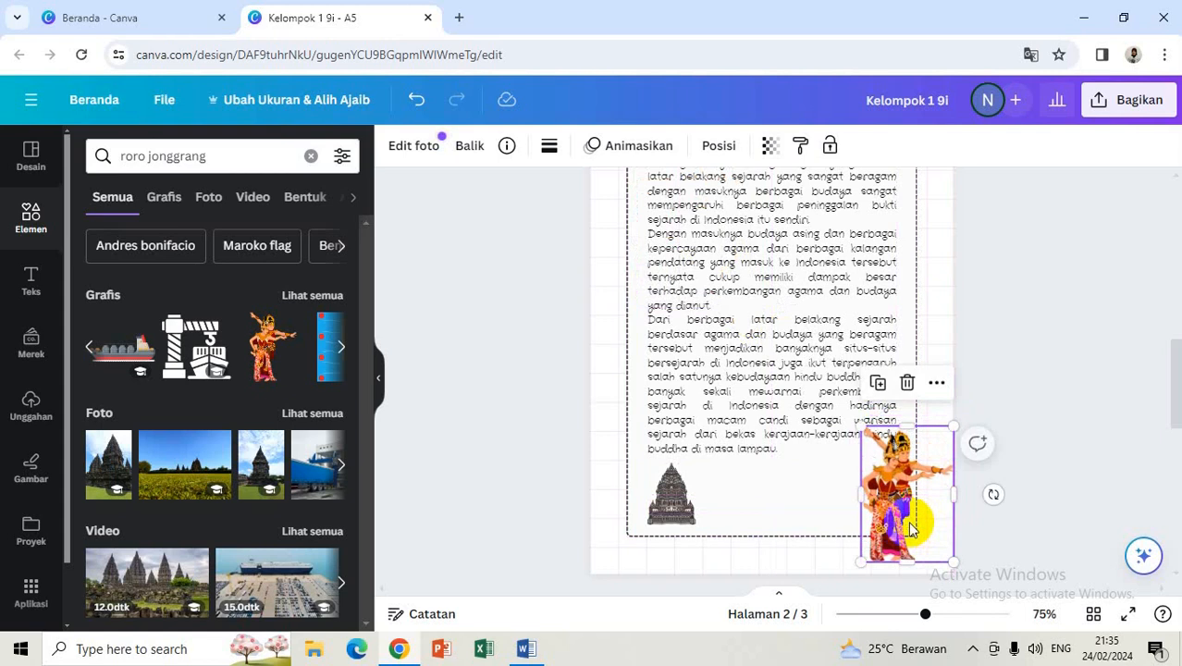
{"action": "left_click", "coordinate": [1030, 435]}
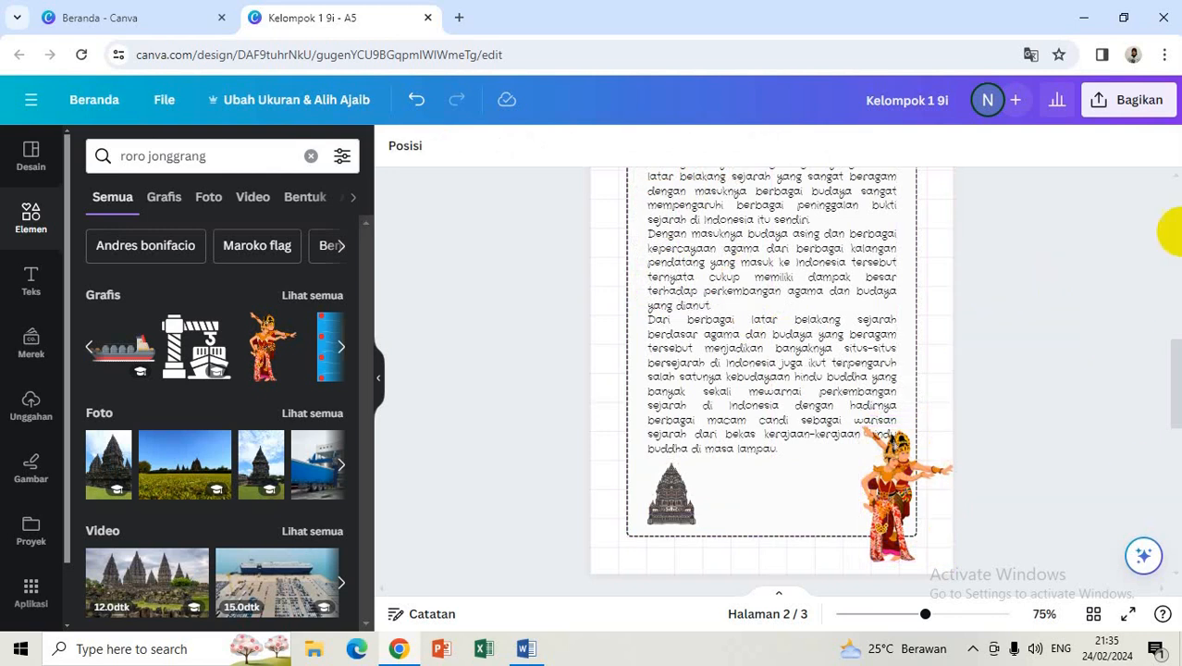
{"action": "mouse_move", "coordinate": [1174, 359]}
{"action": "left_mouse_down"}
{"action": "mouse_move", "coordinate": [1176, 203]}
{"action": "mouse_move", "coordinate": [1175, 381]}
{"action": "left_mouse_up"}
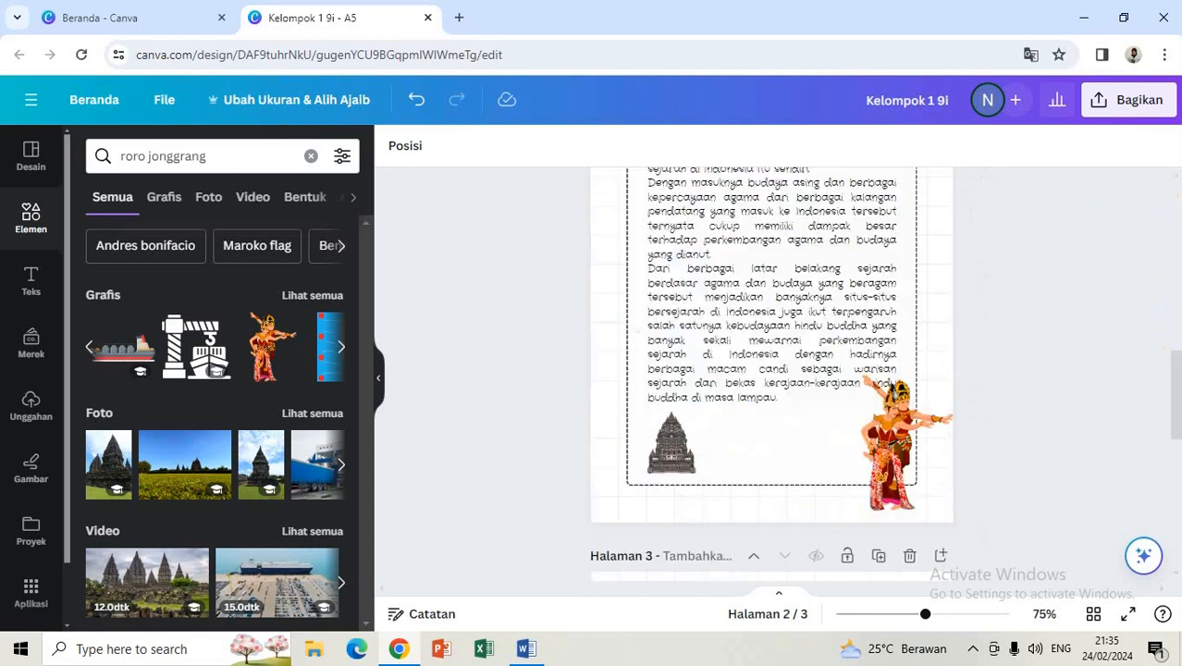
{"action": "left_click", "coordinate": [941, 356]}
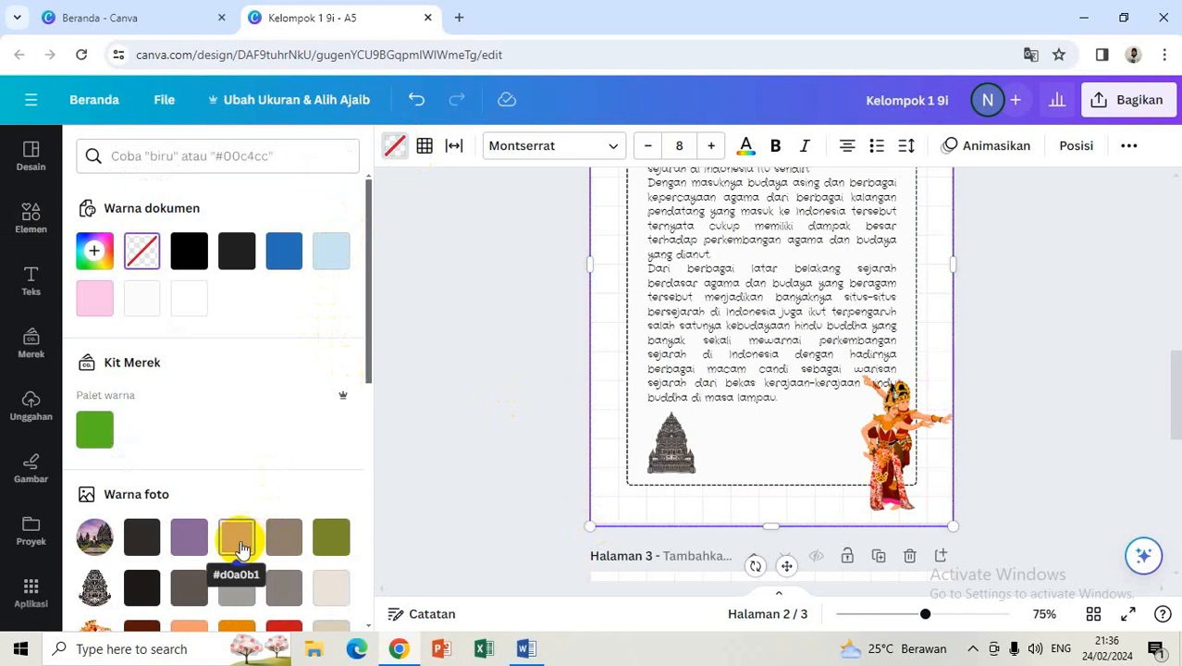
Step: Fill page 2's background with the light blue swatch #cae3ef
{"action": "left_click", "coordinate": [334, 262]}
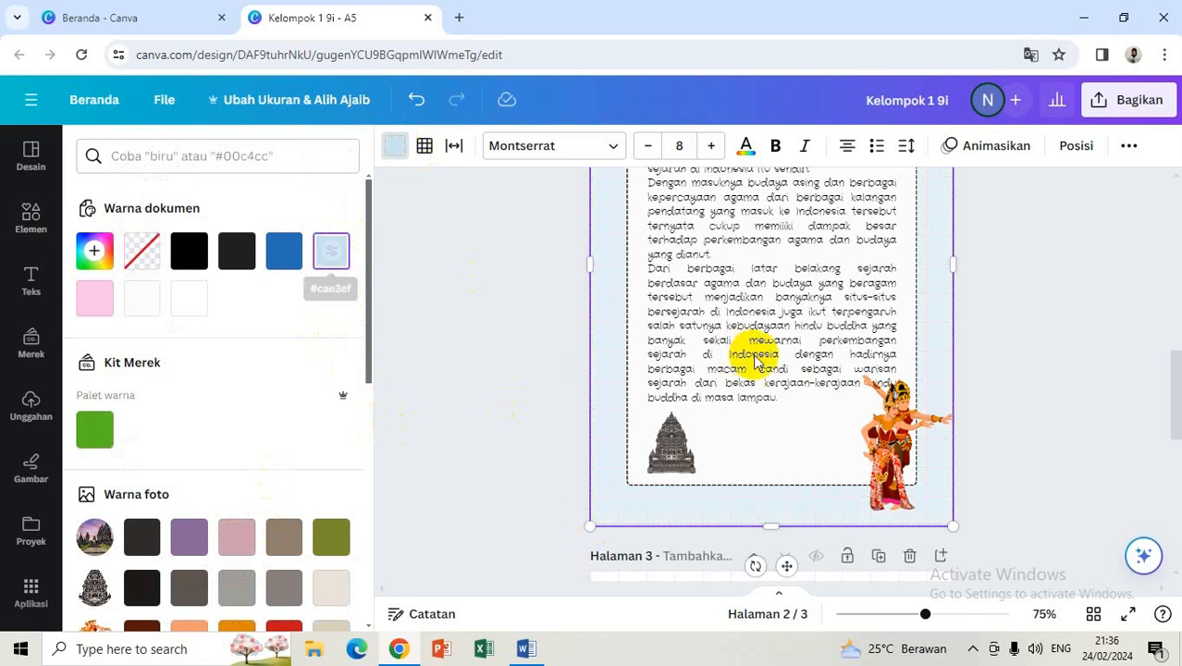
{"action": "left_click", "coordinate": [1036, 338]}
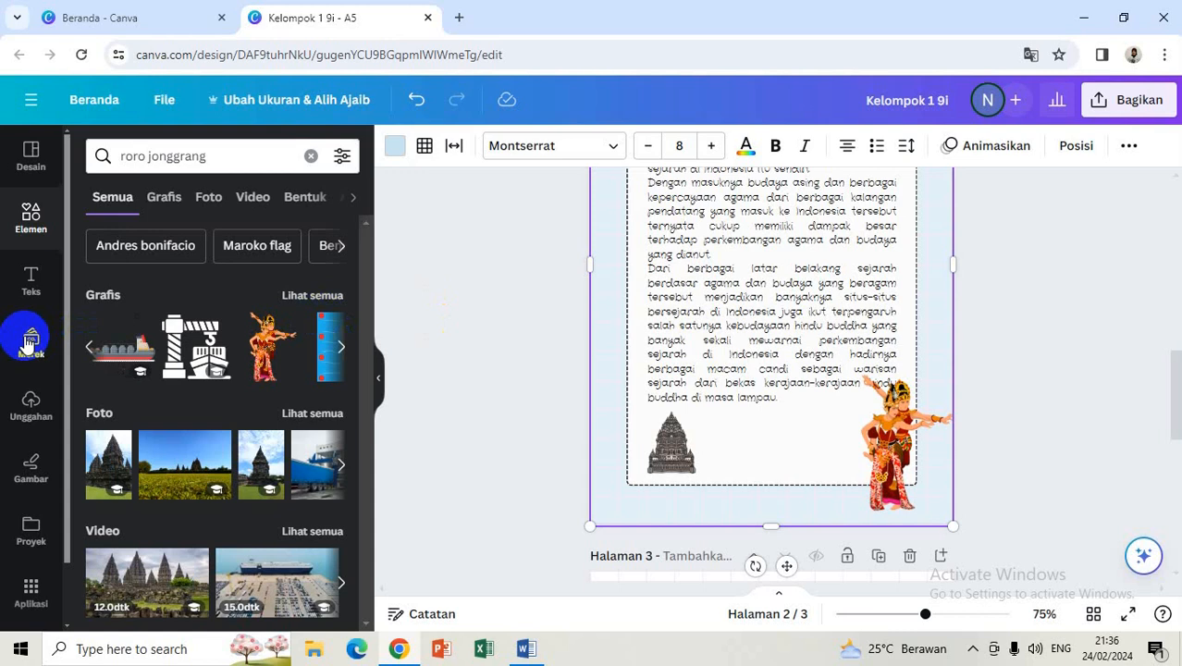
Step: Show the Unggahan uploads panel and look over pages 1 and 2
{"action": "left_click", "coordinate": [31, 403]}
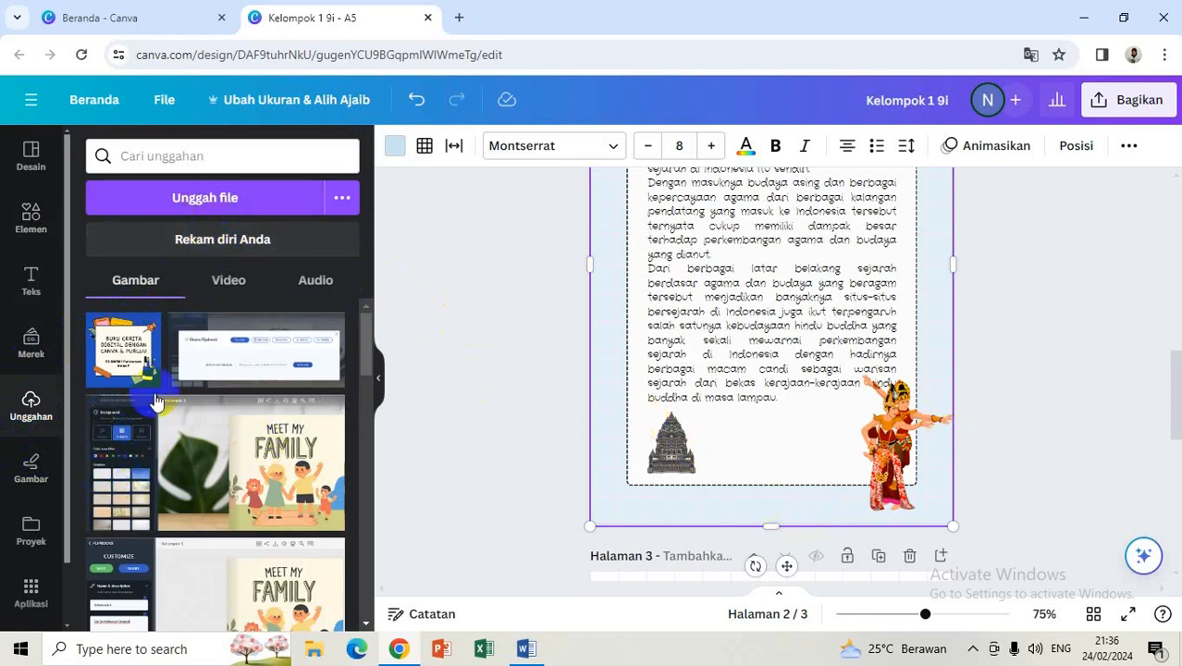
{"action": "left_click", "coordinate": [423, 410]}
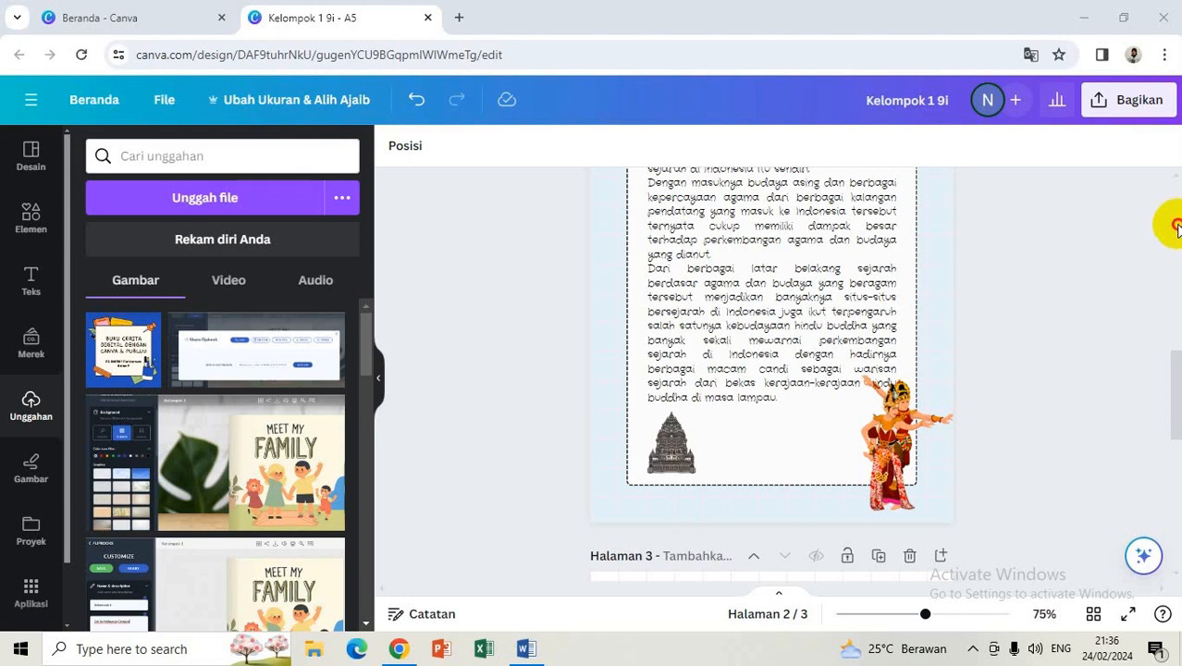
{"action": "scroll", "coordinate": [1177, 228], "scroll_direction": "up", "scroll_amount": 4}
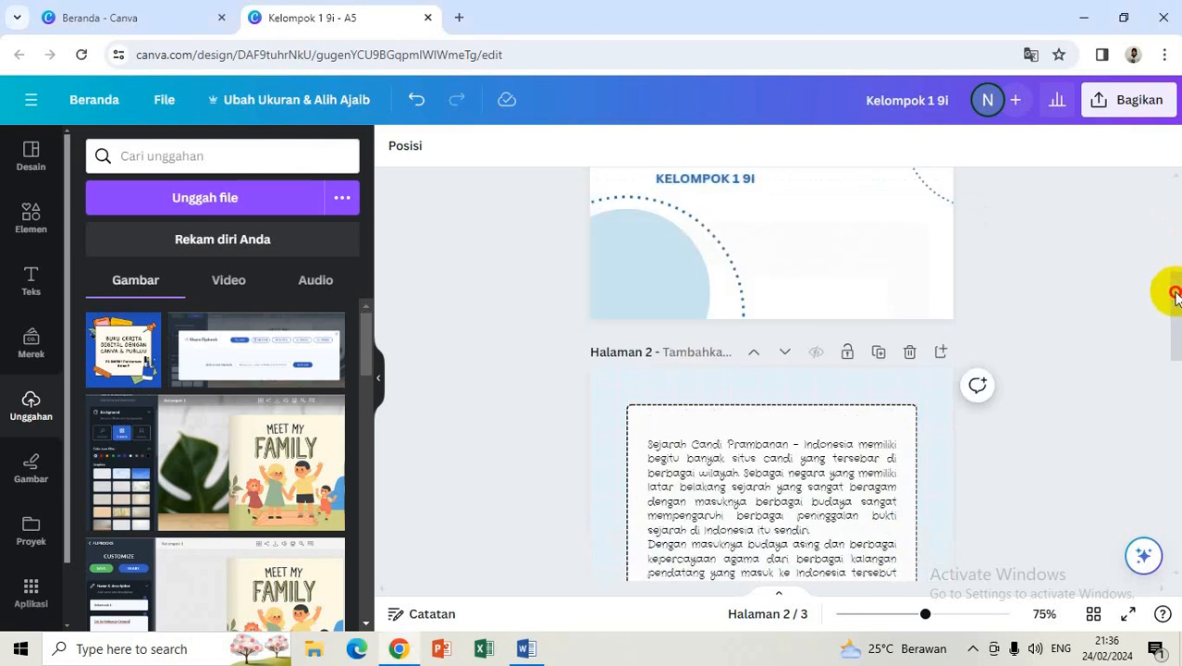
{"action": "scroll", "coordinate": [1176, 291], "scroll_direction": "up", "scroll_amount": 4}
{"action": "scroll", "coordinate": [1172, 228], "scroll_direction": "down", "scroll_amount": 5}
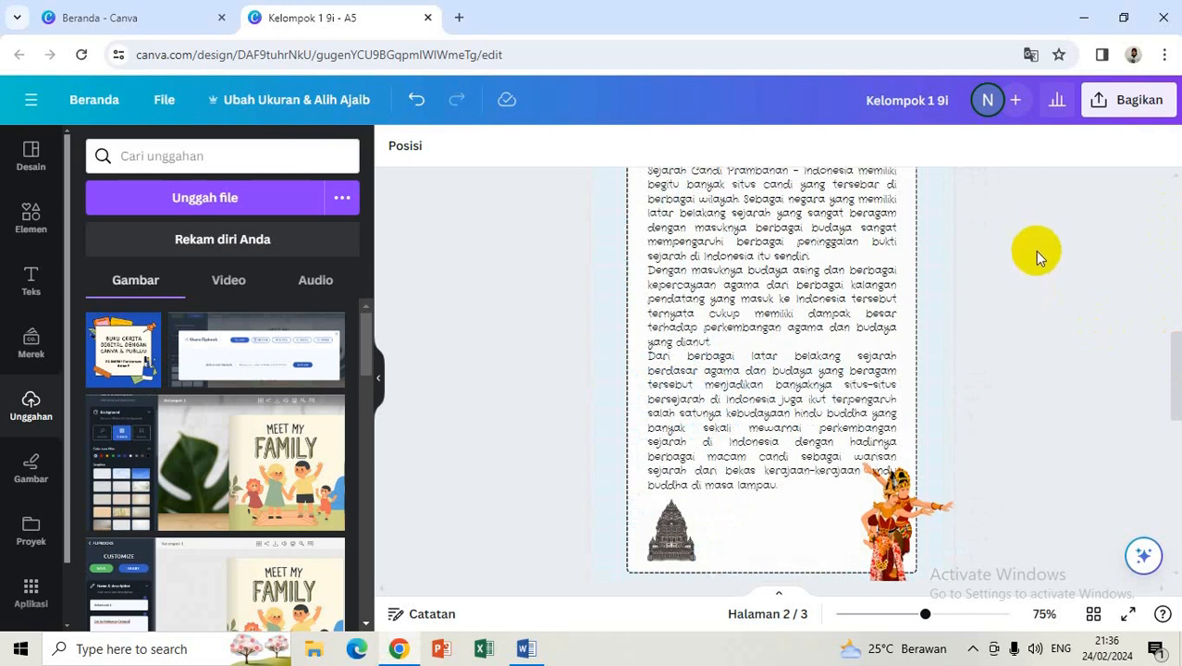
Step: Set the collaboration link to 'Yang punya tautan' and copy the share link
{"action": "left_click", "coordinate": [1124, 101]}
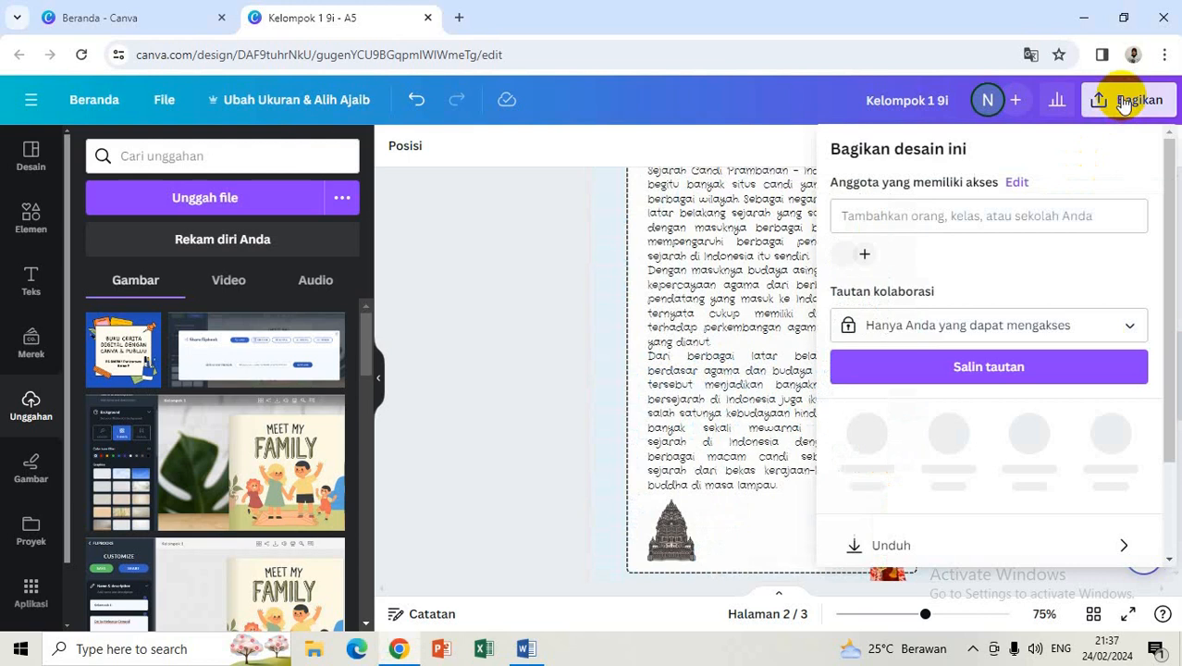
{"action": "left_click", "coordinate": [1101, 329]}
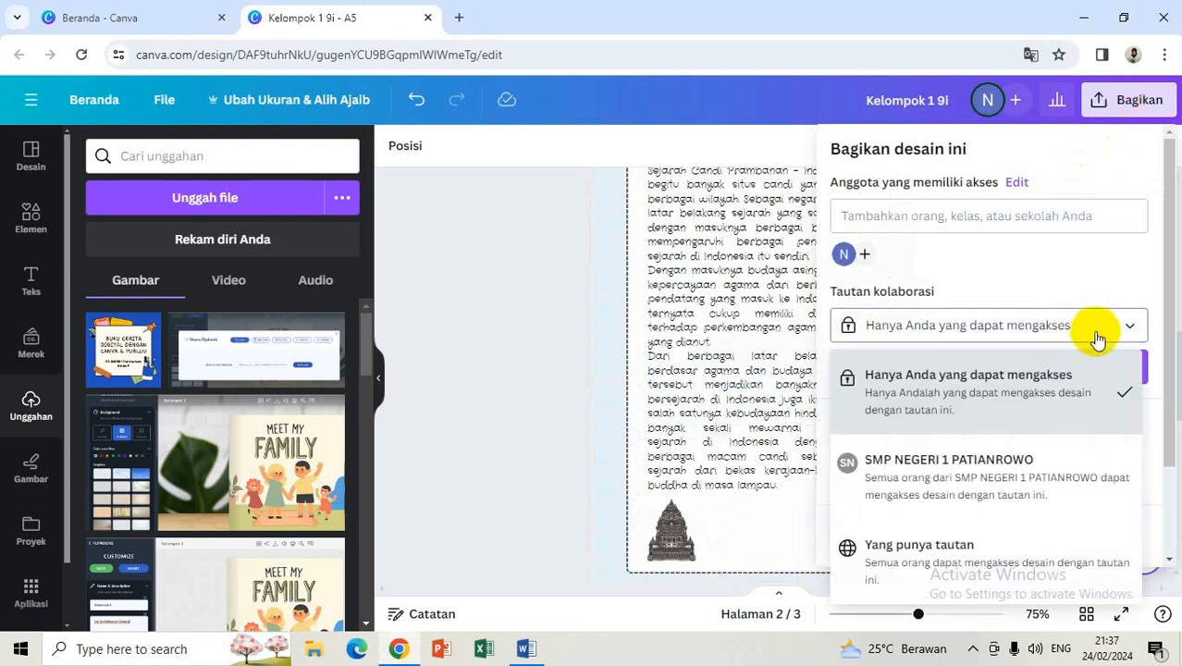
{"action": "left_click", "coordinate": [924, 566]}
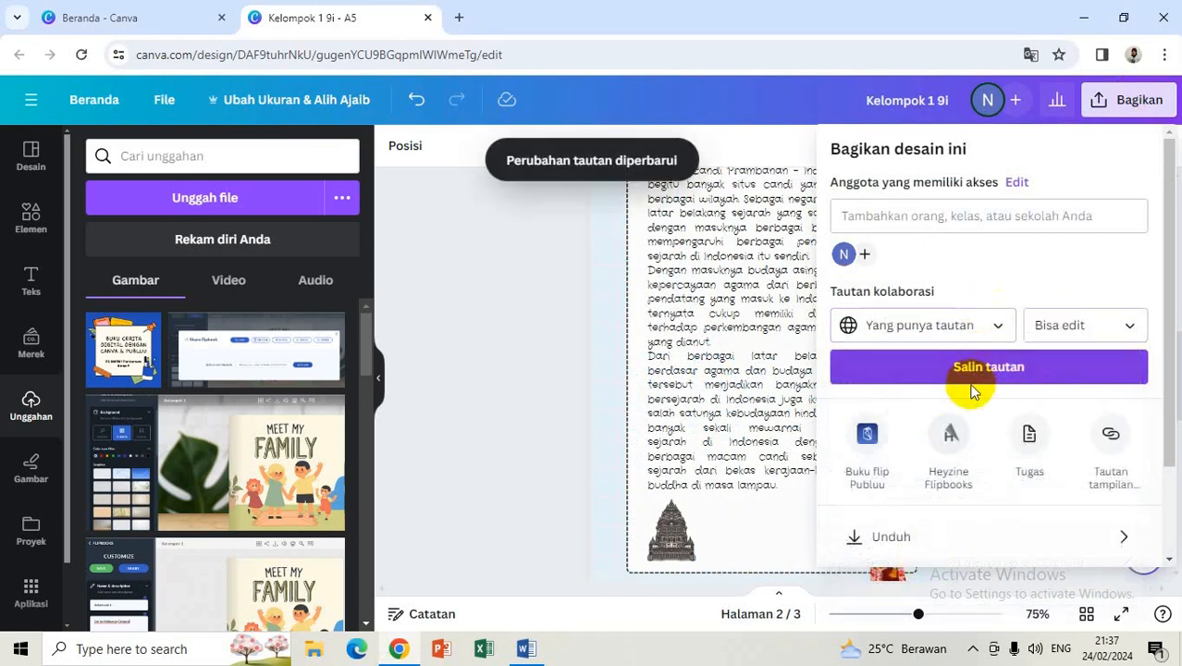
{"action": "left_click", "coordinate": [975, 374]}
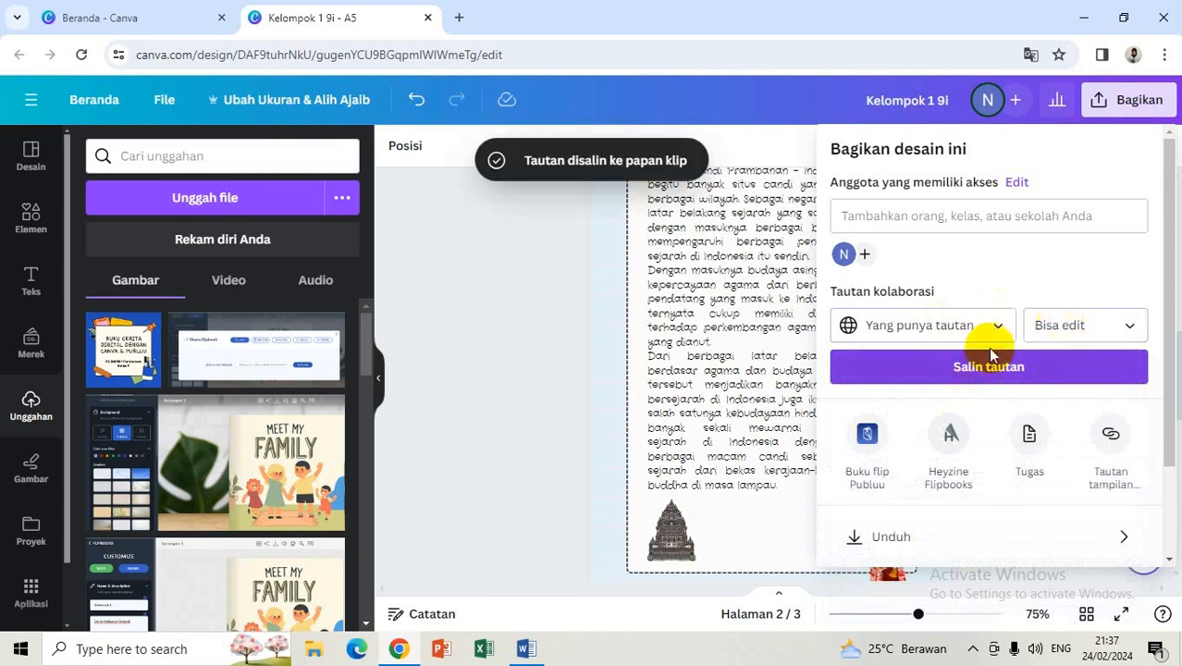
{"action": "left_click", "coordinate": [536, 317]}
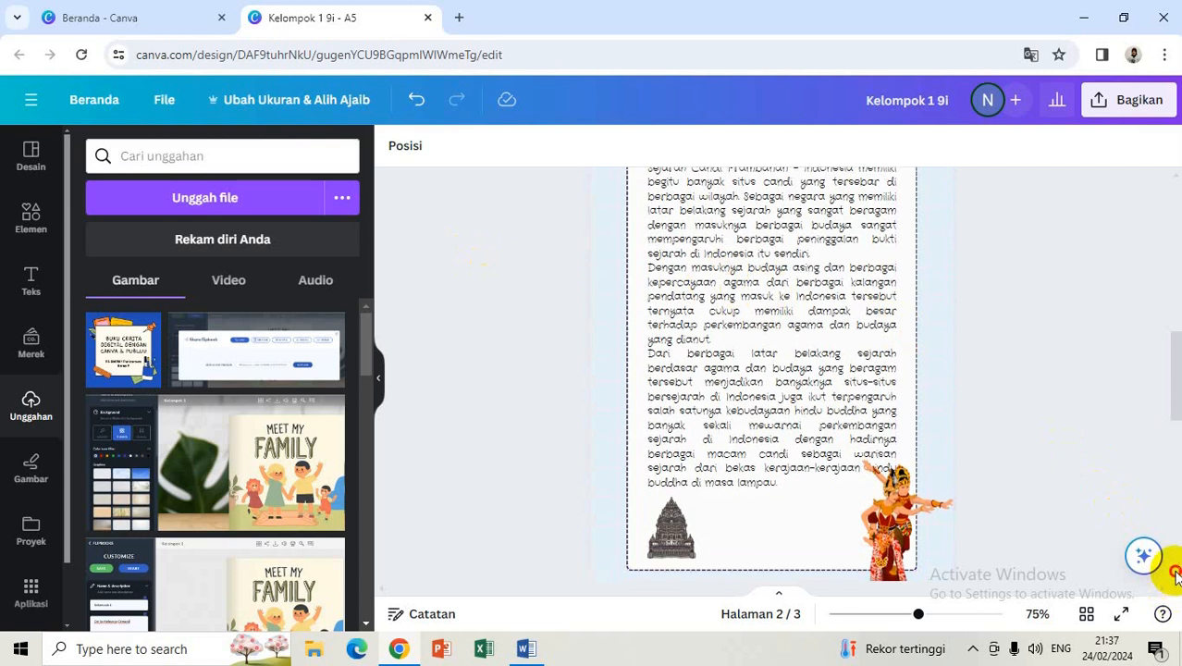
Step: Scroll through page 3, then return to the cover and select the Prambanan photo
{"action": "scroll", "coordinate": [1177, 586], "scroll_direction": "down", "scroll_amount": 3}
{"action": "scroll", "coordinate": [1175, 575], "scroll_direction": "down", "scroll_amount": 5}
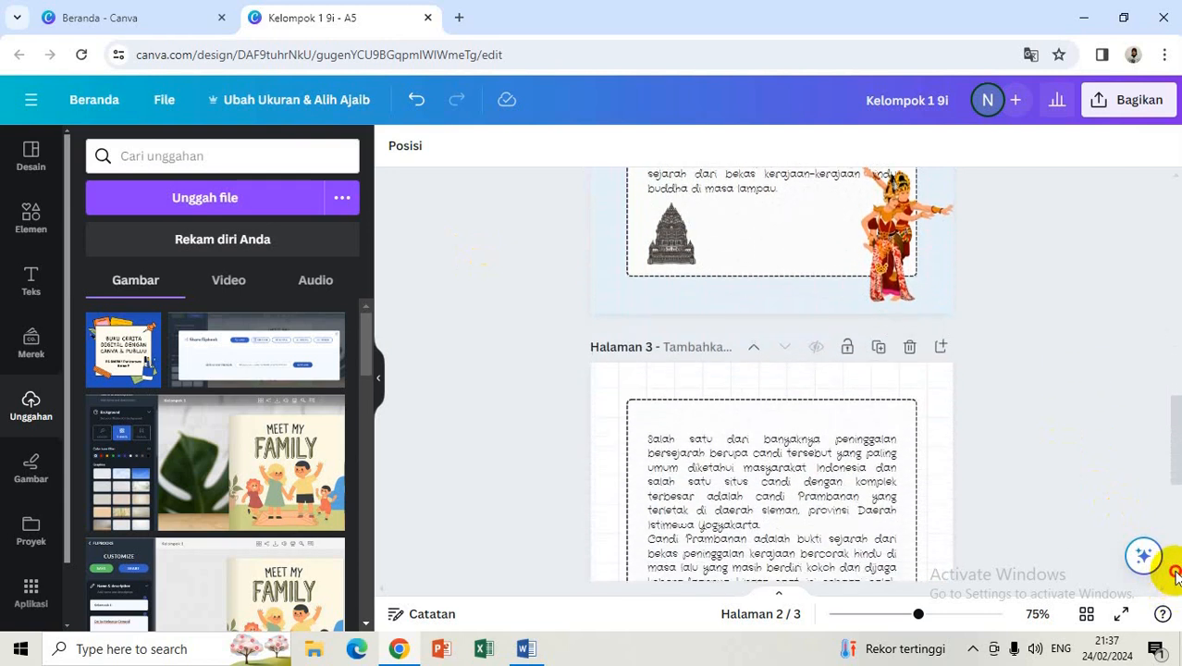
{"action": "scroll", "coordinate": [1174, 578], "scroll_direction": "down", "scroll_amount": 4}
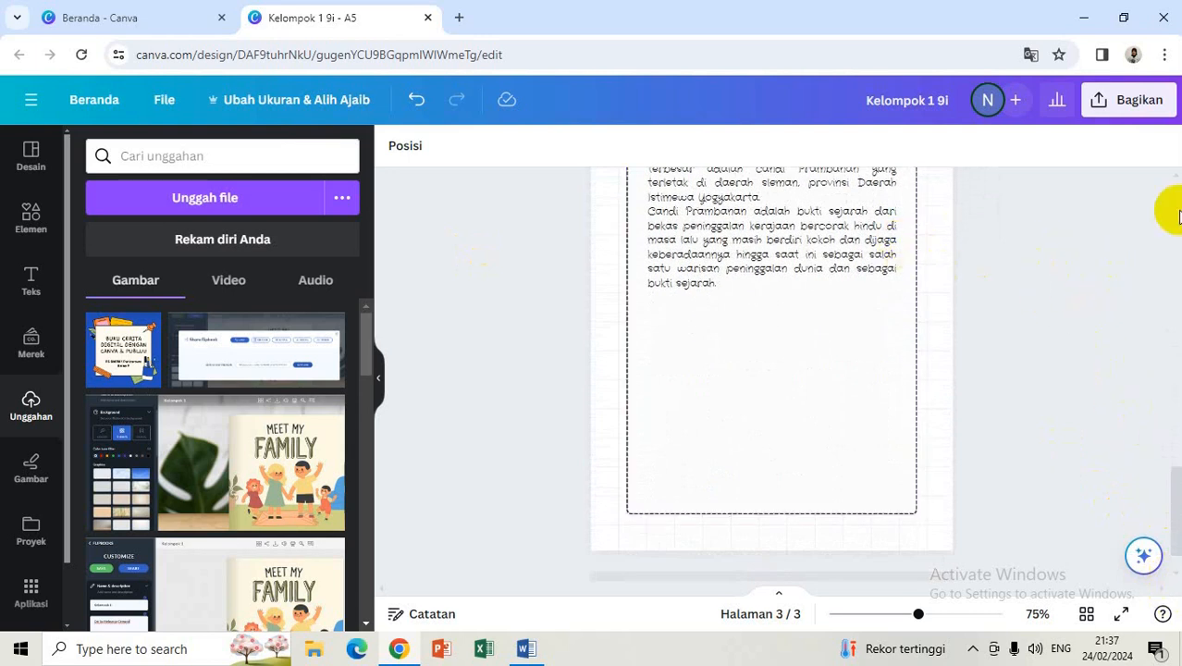
{"action": "scroll", "coordinate": [1171, 213], "scroll_direction": "up", "scroll_amount": 10}
{"action": "left_click", "coordinate": [849, 342]}
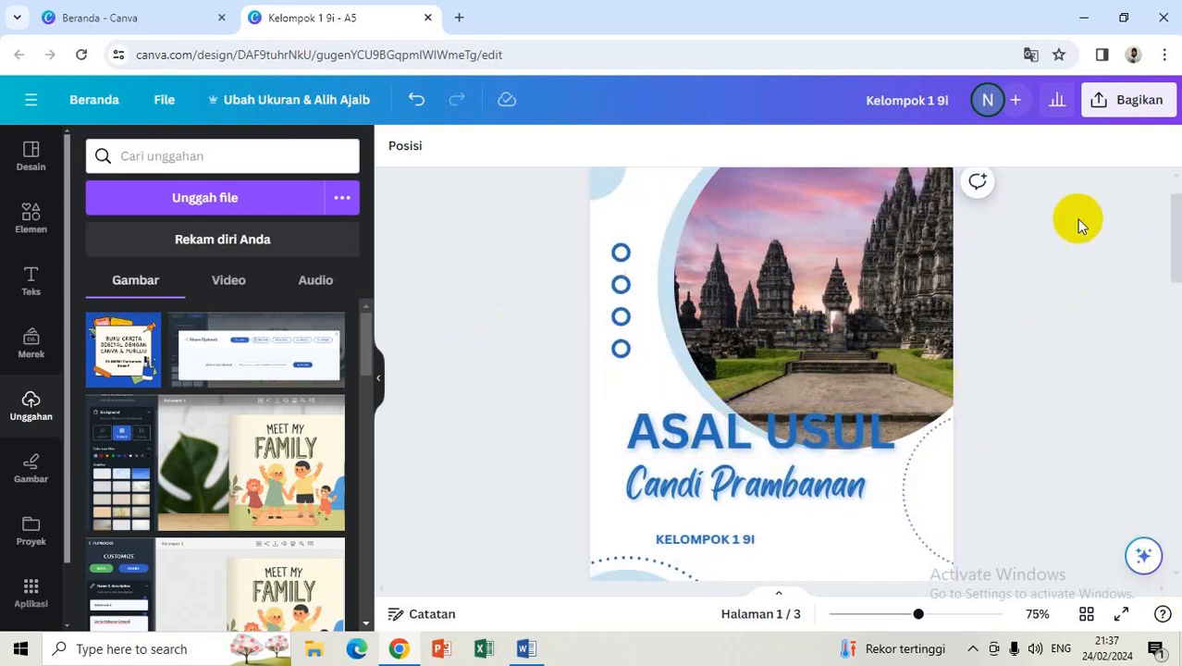
Step: Expand the Bagikan panel's Lainnya list to reveal the Buku flip Publuu option
{"action": "left_click", "coordinate": [1134, 109]}
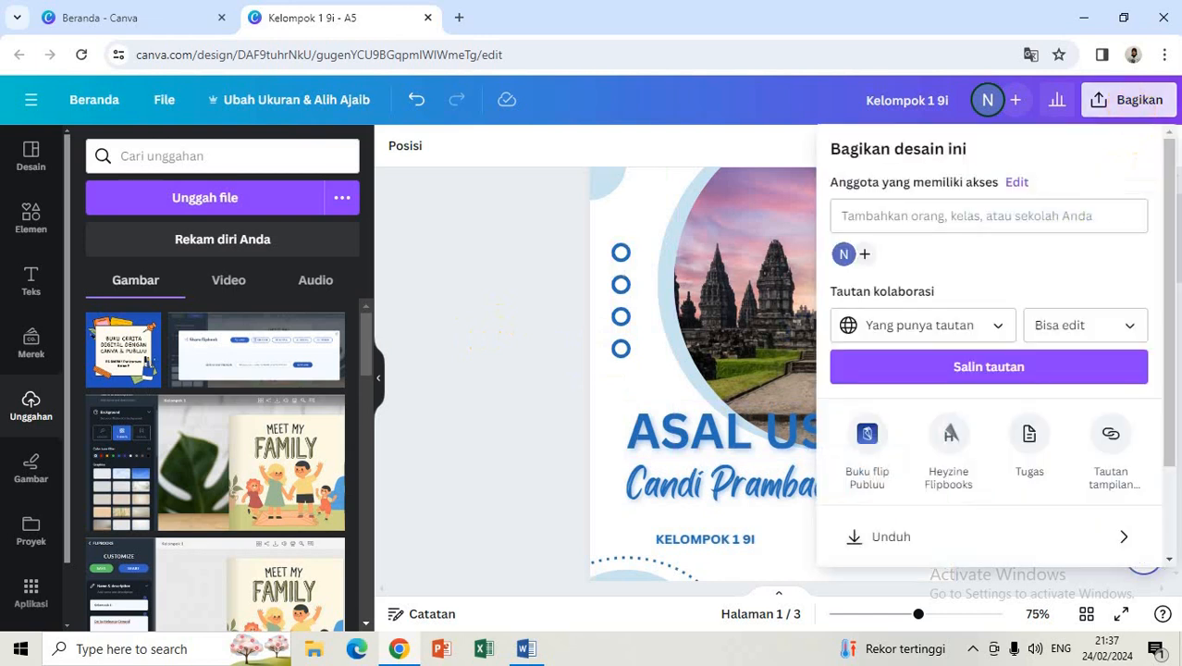
{"action": "scroll", "coordinate": [1171, 242], "scroll_direction": "down", "scroll_amount": 2}
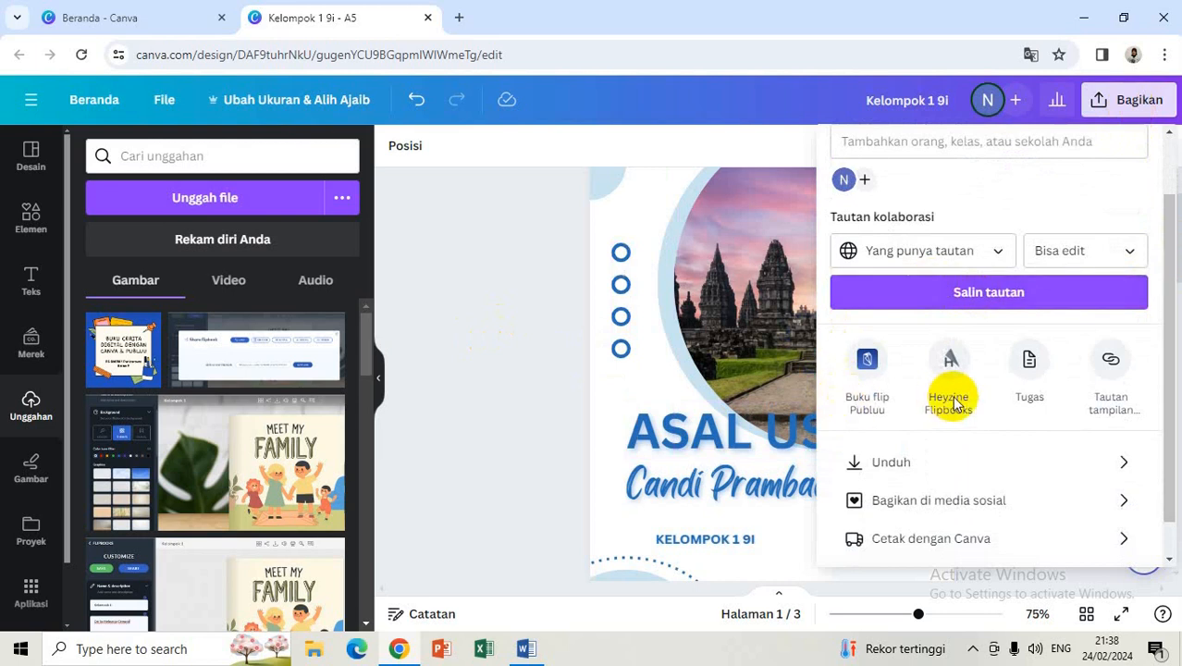
{"action": "scroll", "coordinate": [1167, 356], "scroll_direction": "down", "scroll_amount": 1}
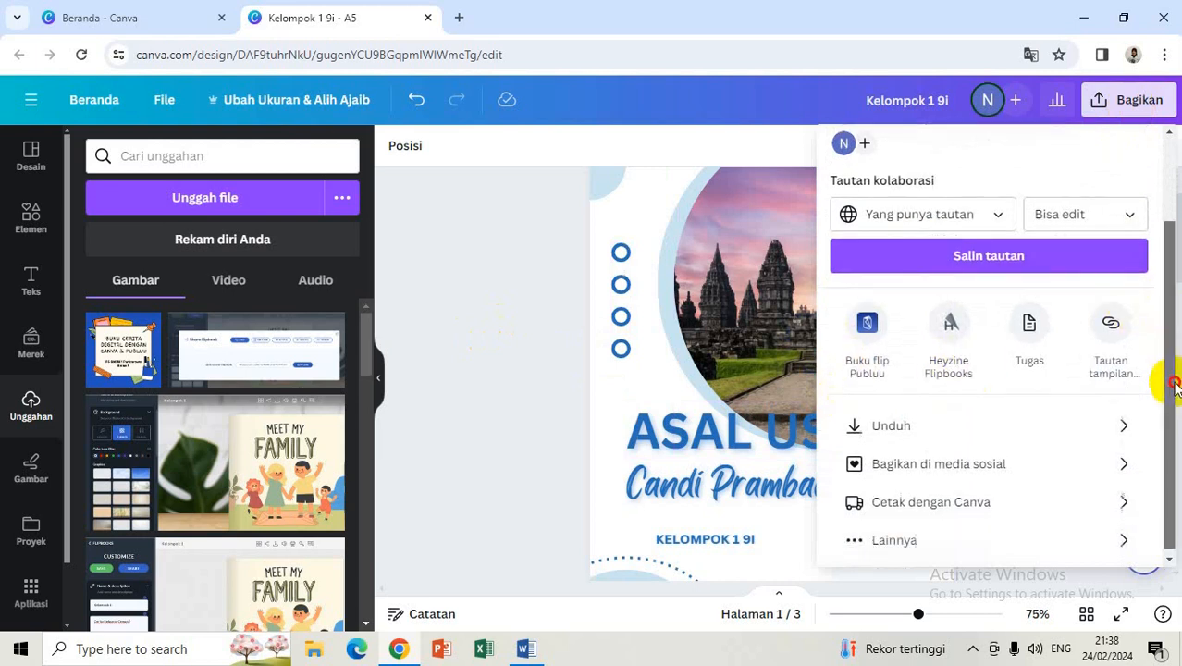
{"action": "left_click", "coordinate": [868, 541]}
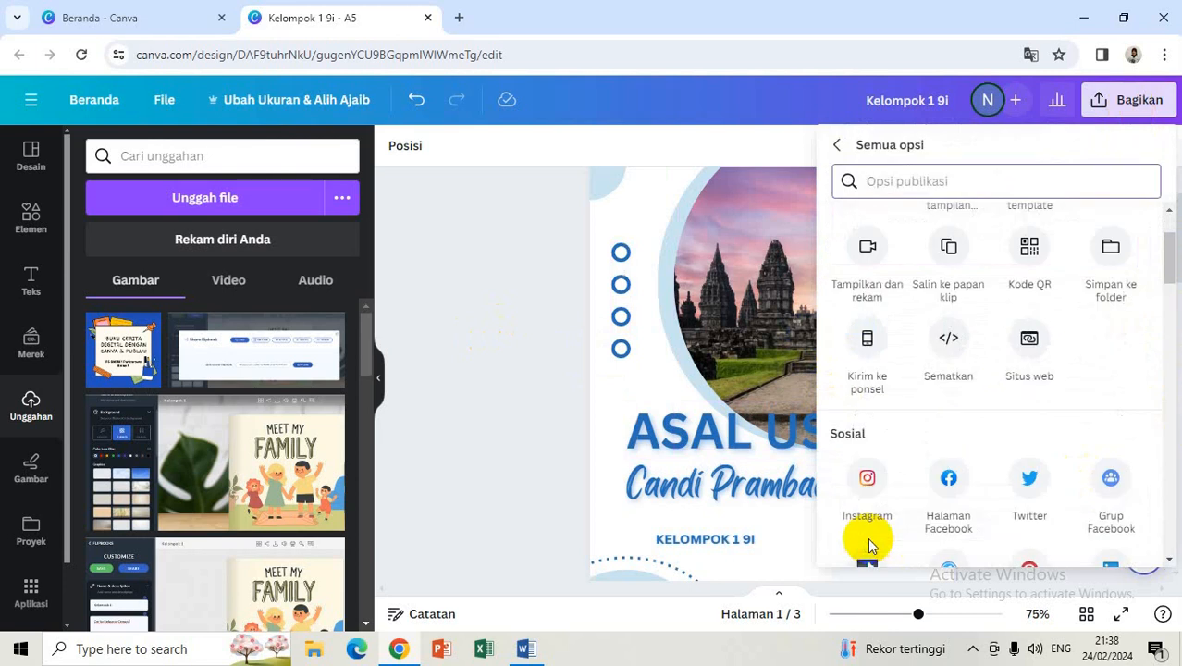
{"action": "left_click_drag", "start_coordinate": [1167, 265], "coordinate": [1174, 399]}
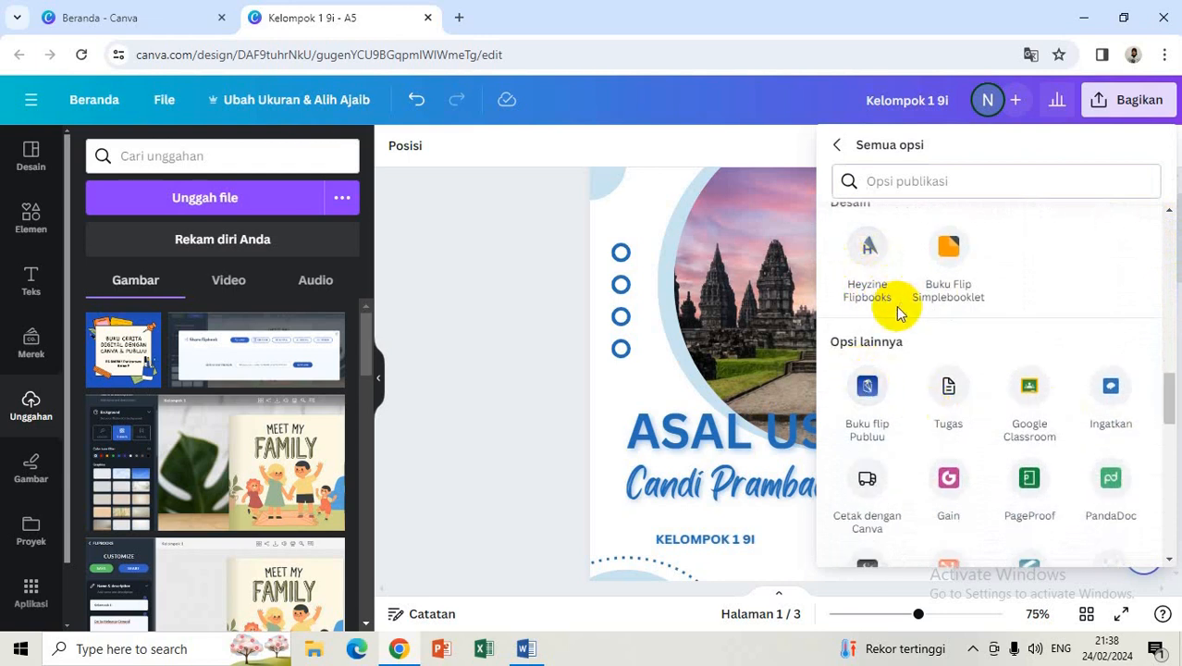
Step: Save all 3 pages to Buku flip Publuu and view the new flipbook in Publuu
{"action": "left_click", "coordinate": [867, 388]}
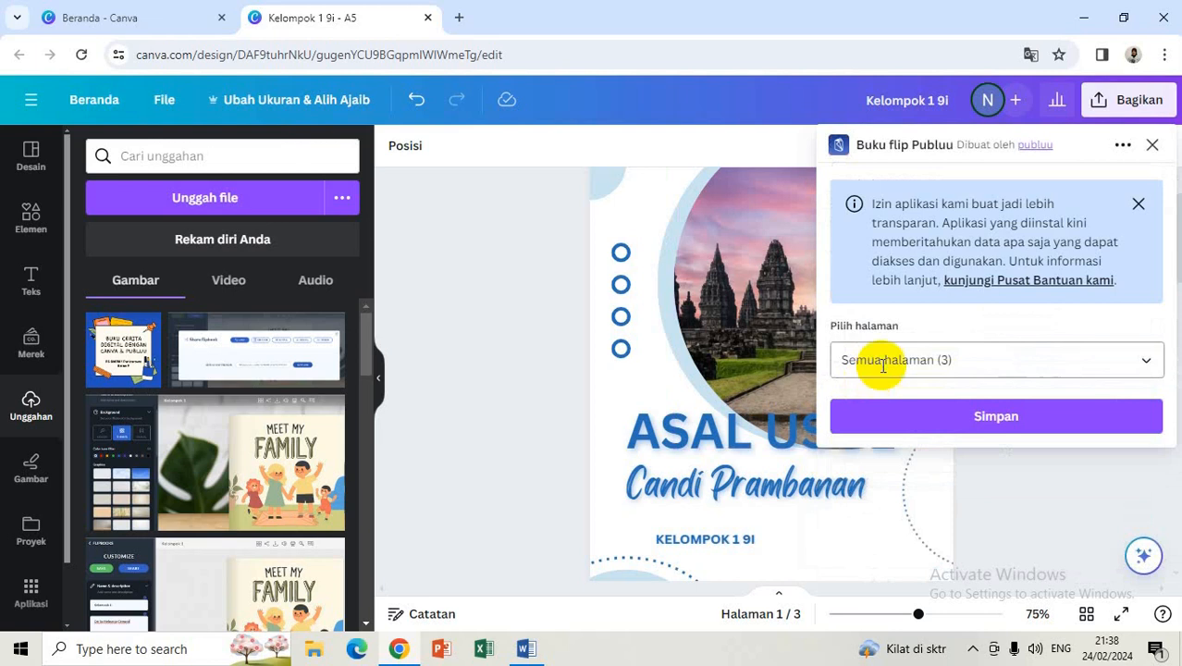
{"action": "left_click", "coordinate": [963, 414]}
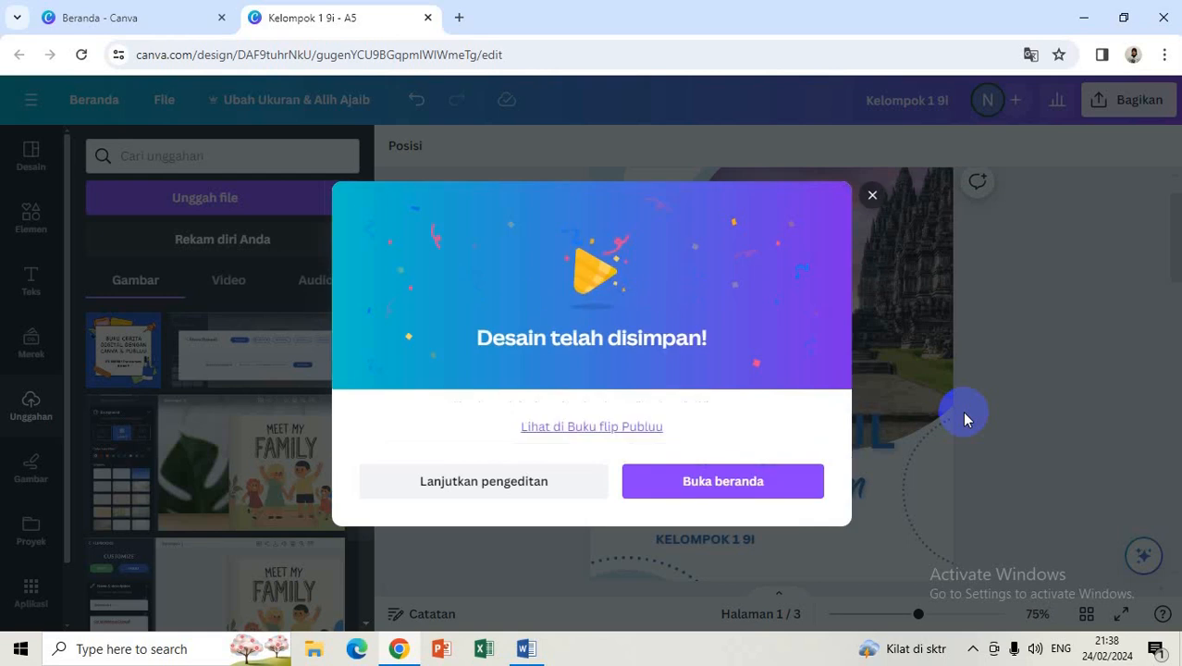
{"action": "left_click", "coordinate": [580, 426]}
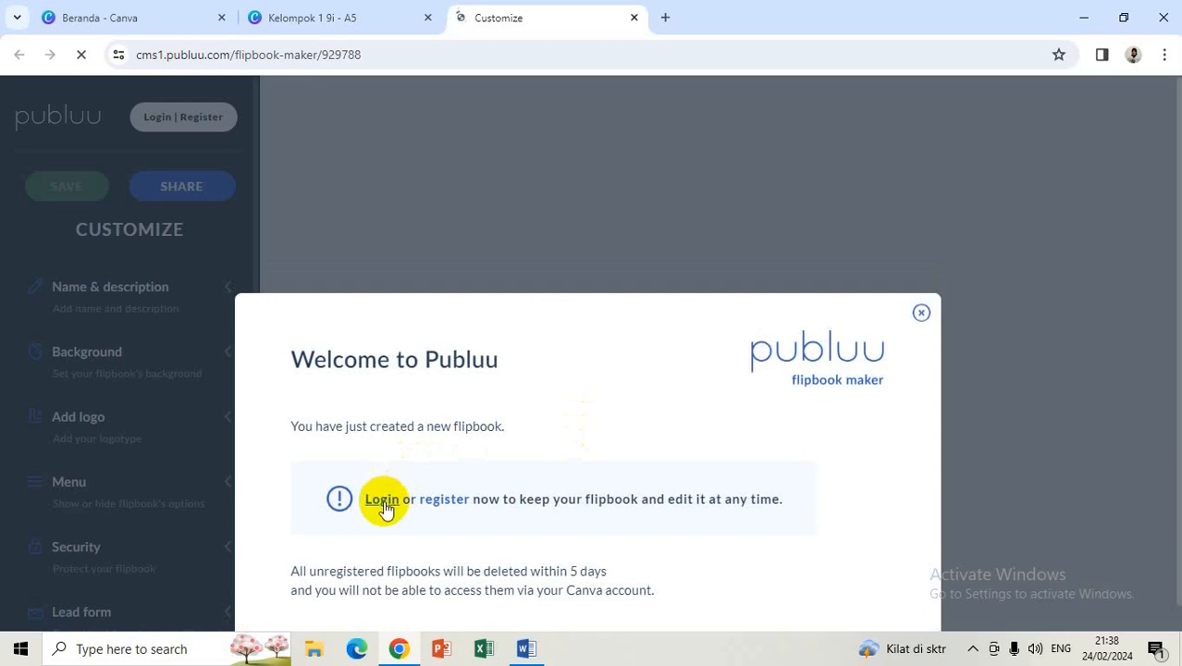
Step: Open Publuu's Sign in / Register form from the Welcome dialog's 'register' link
{"action": "left_click", "coordinate": [442, 499]}
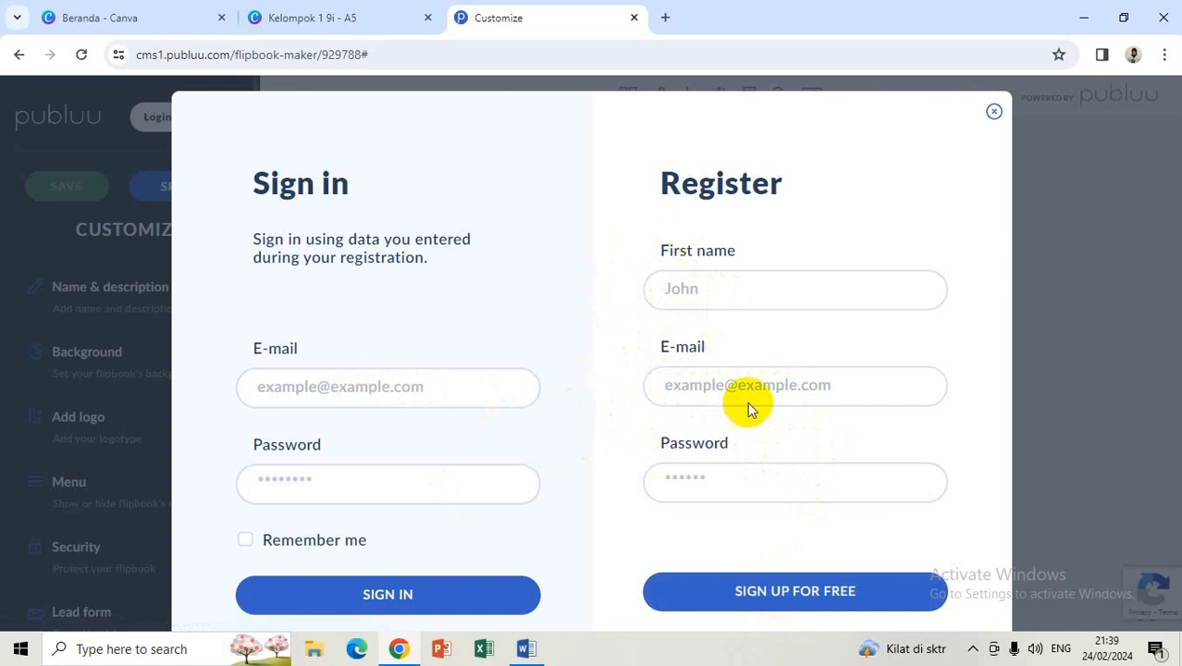
Step: Sign in to Publuu with the account e-mail and password
{"action": "left_click", "coordinate": [337, 385]}
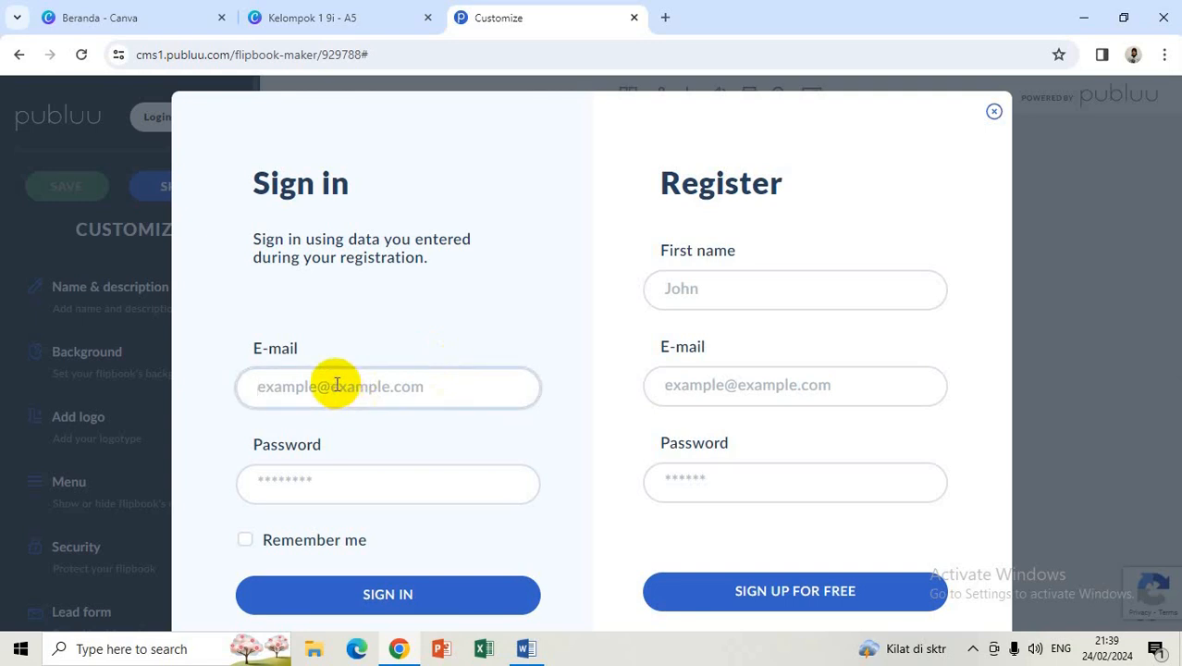
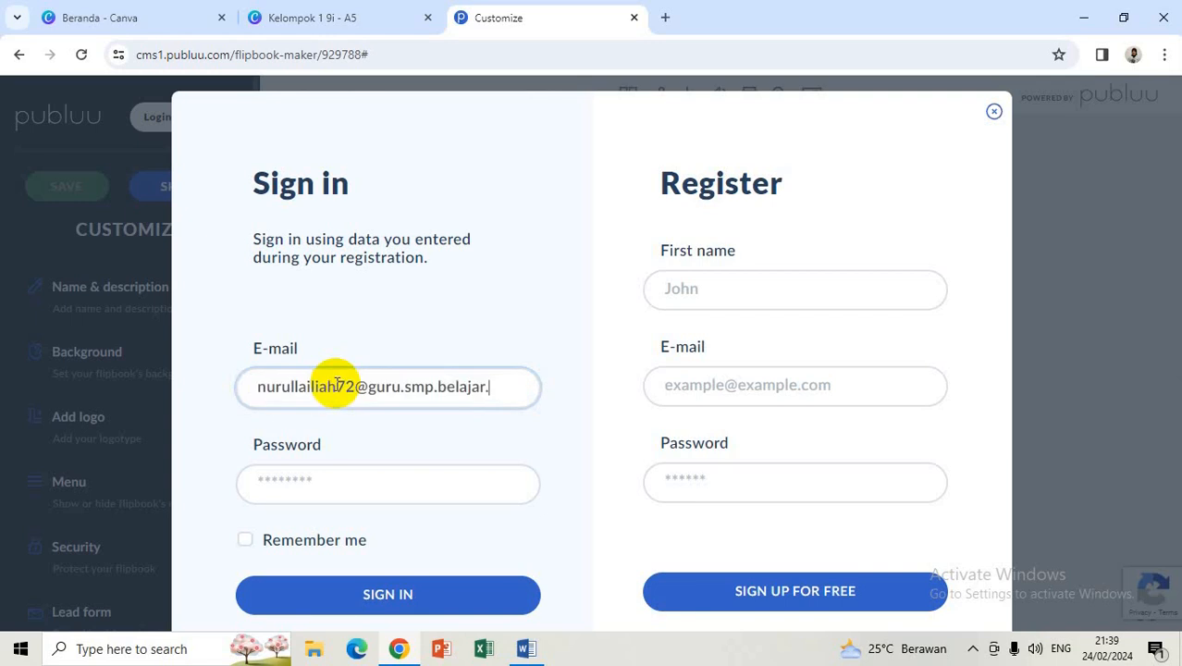
{"action": "left_click", "coordinate": [293, 478]}
{"action": "type", "text": "•"}
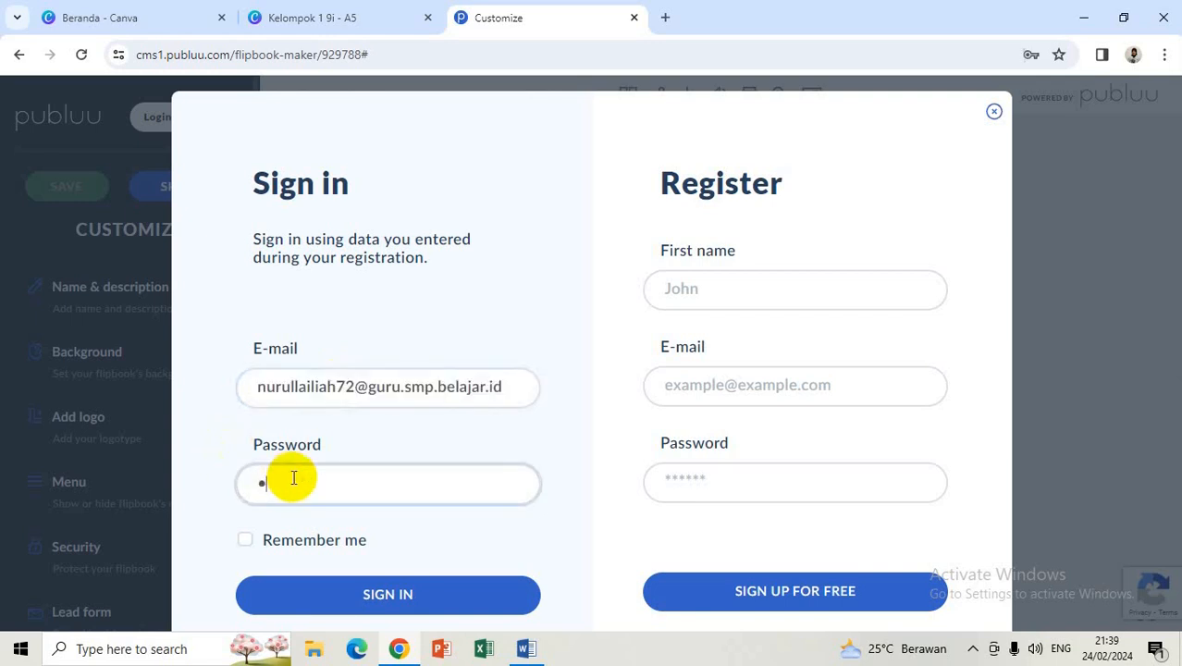
{"action": "type", "text": "•••••"}
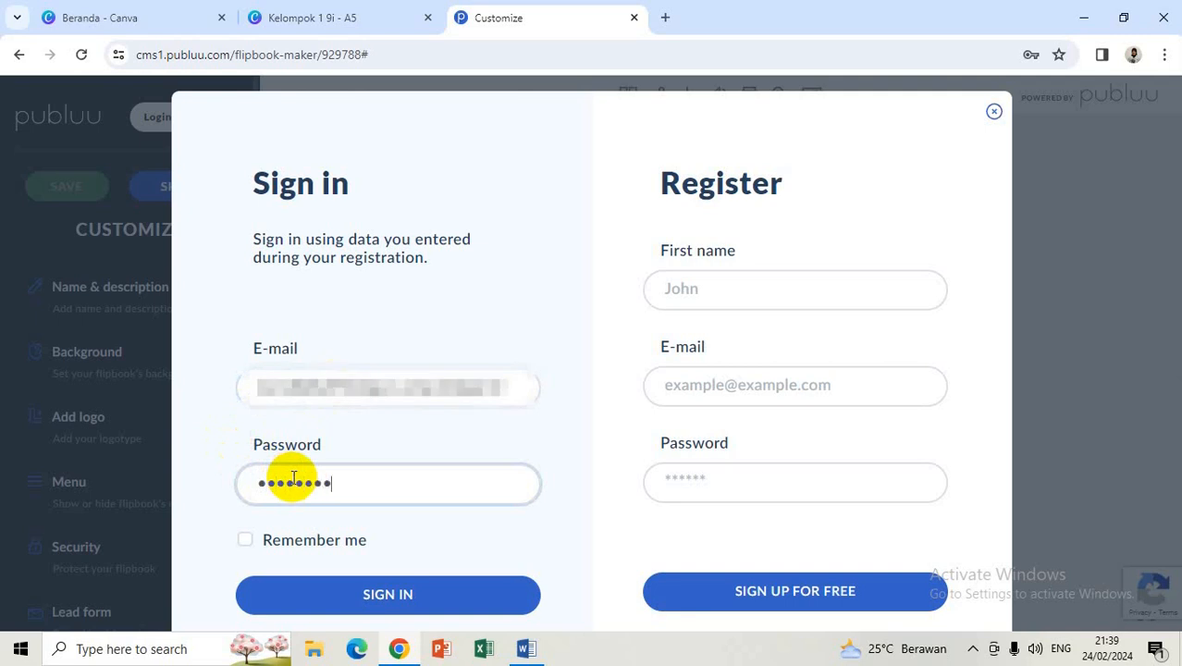
{"action": "left_click", "coordinate": [368, 599]}
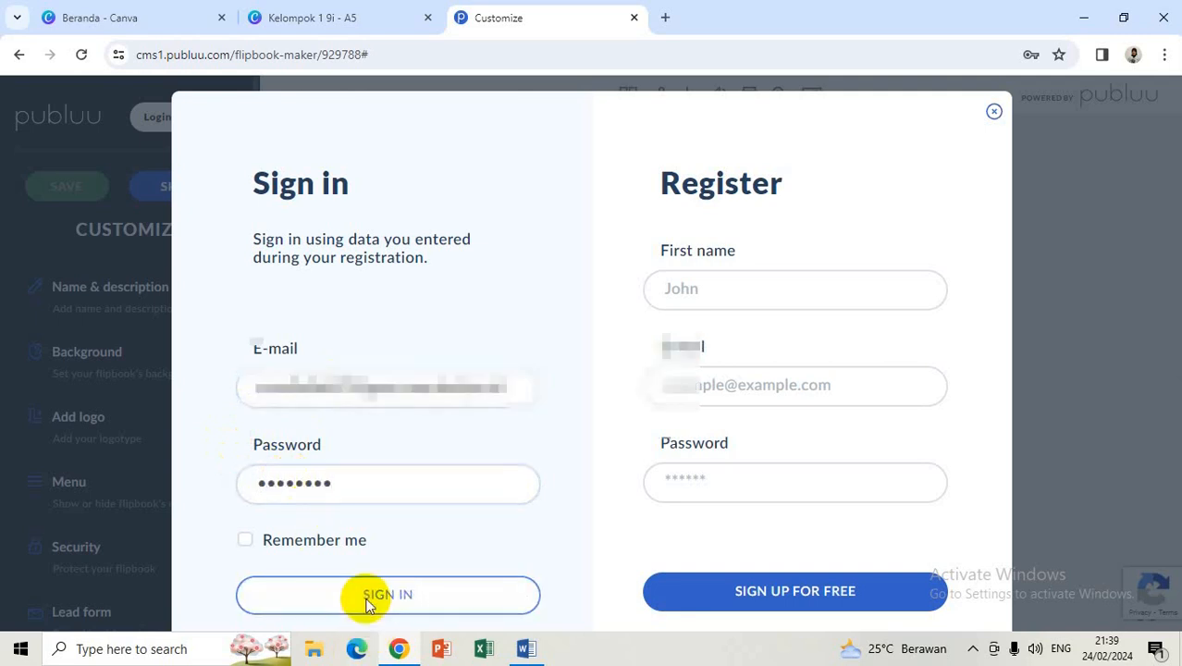
{"action": "left_click", "coordinate": [368, 599]}
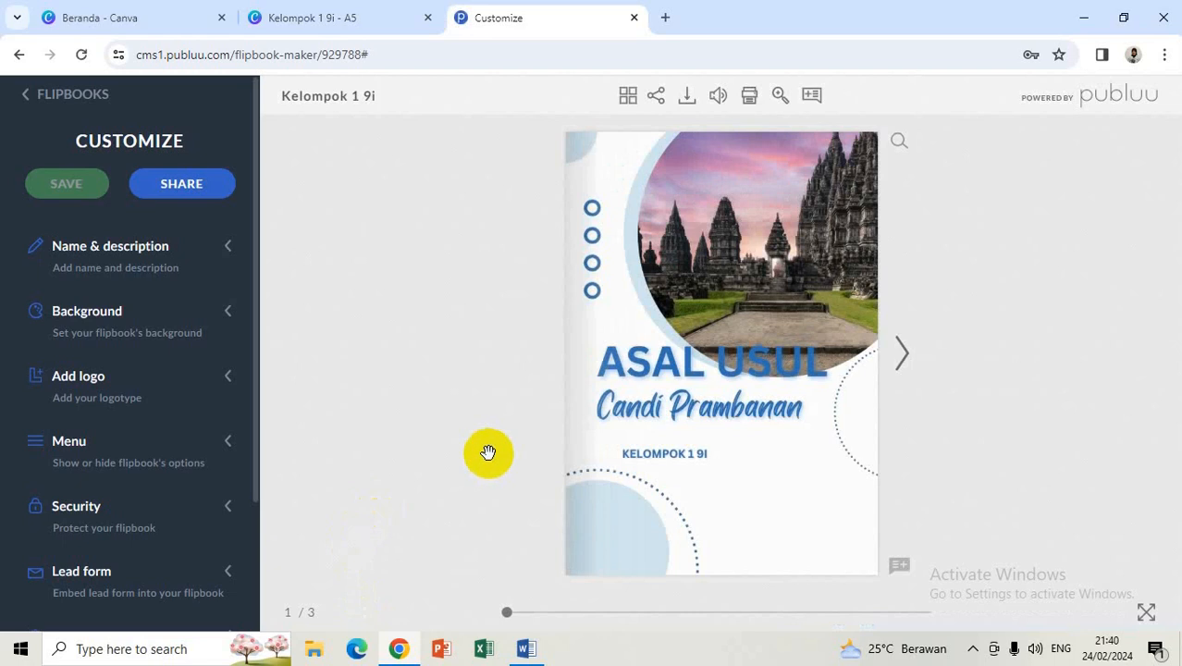
Step: Flip to pages 2-3 and back to the cover, then expand Name & description
{"action": "left_click", "coordinate": [901, 355]}
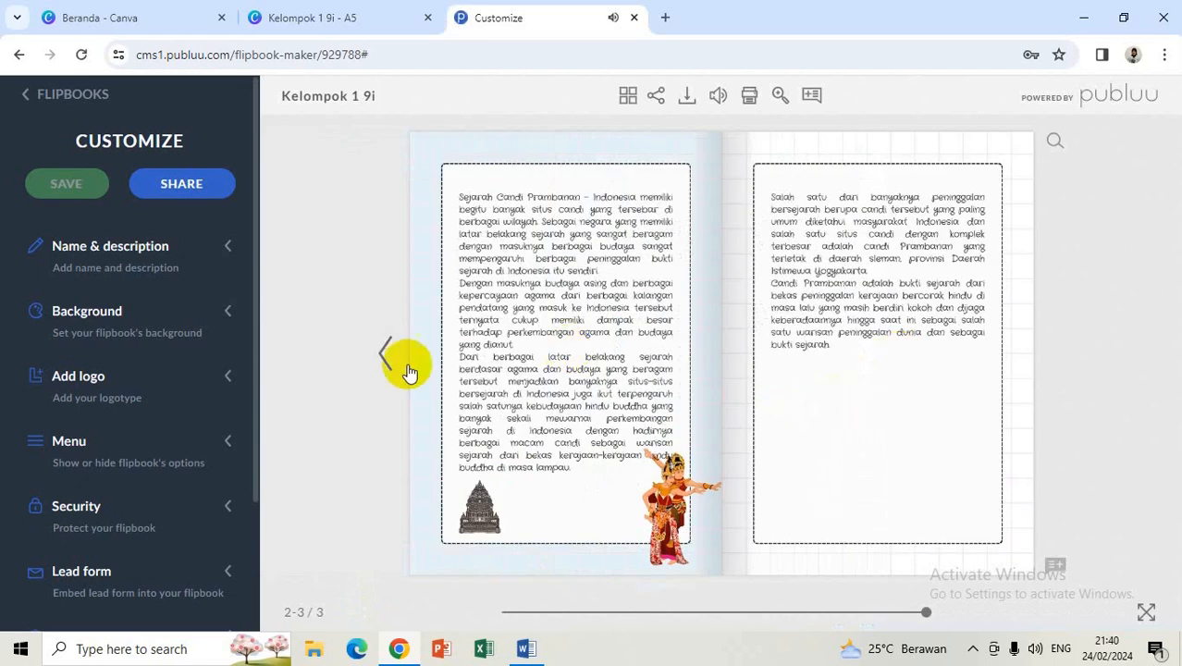
{"action": "left_click", "coordinate": [392, 361]}
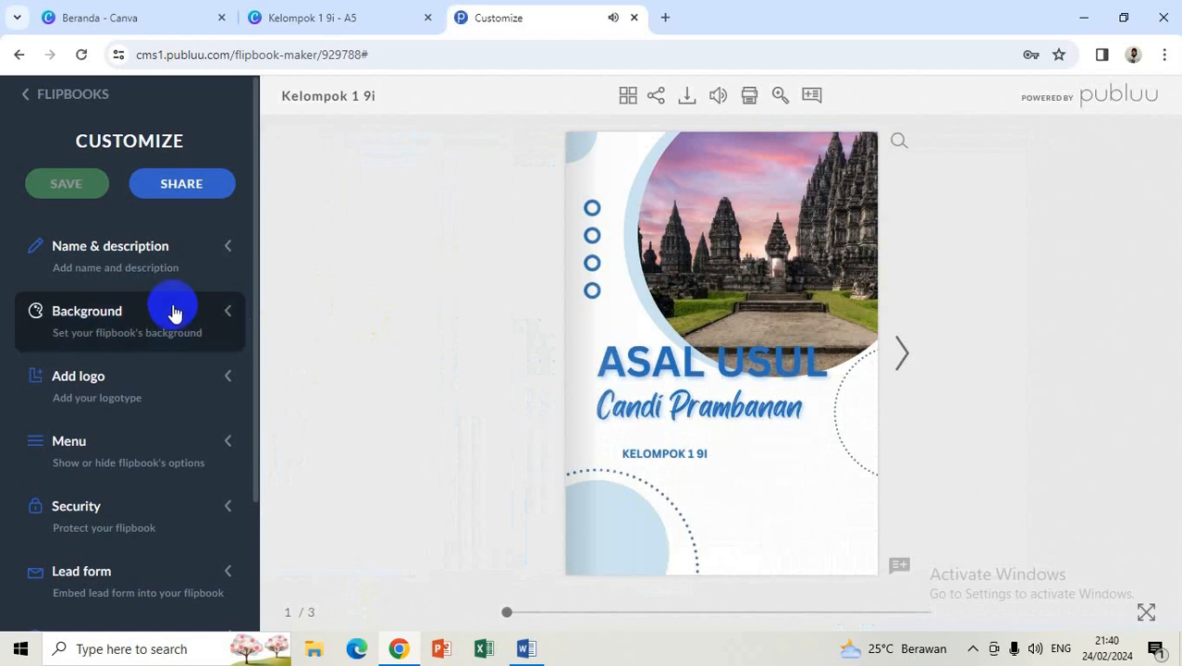
{"action": "left_click", "coordinate": [157, 270]}
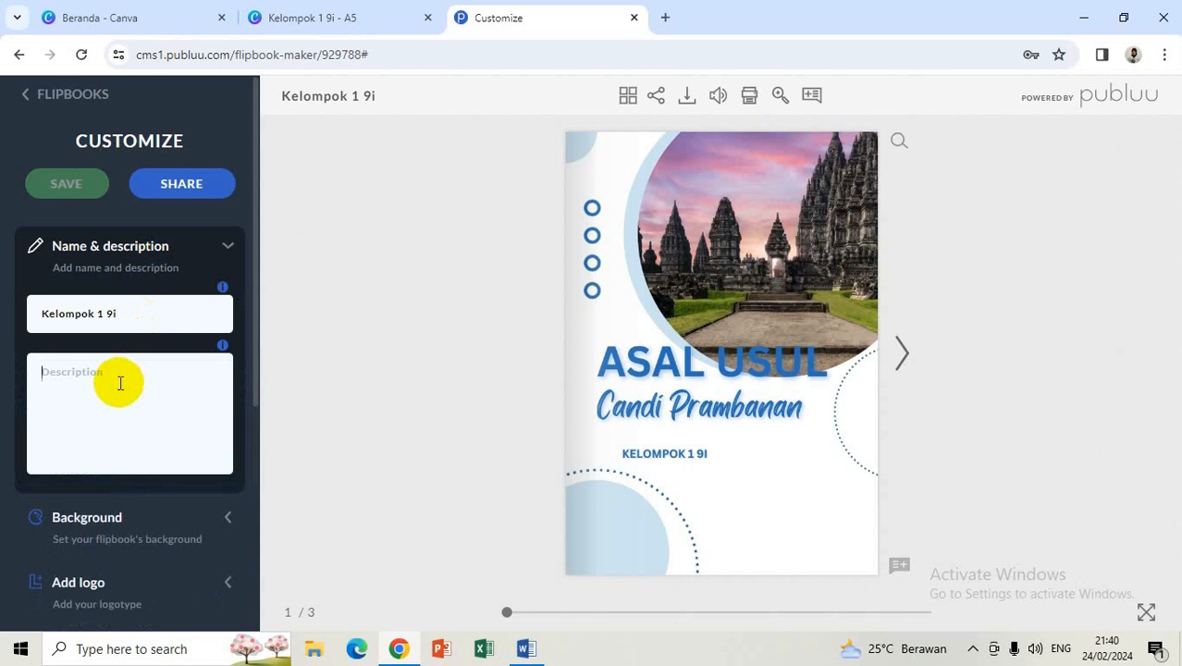
Step: Type the flipbook description 'Buku Cerita ini berjudul asal usul Candi Prambanan', correcting a typo
{"action": "type", "text": "Buku C"}
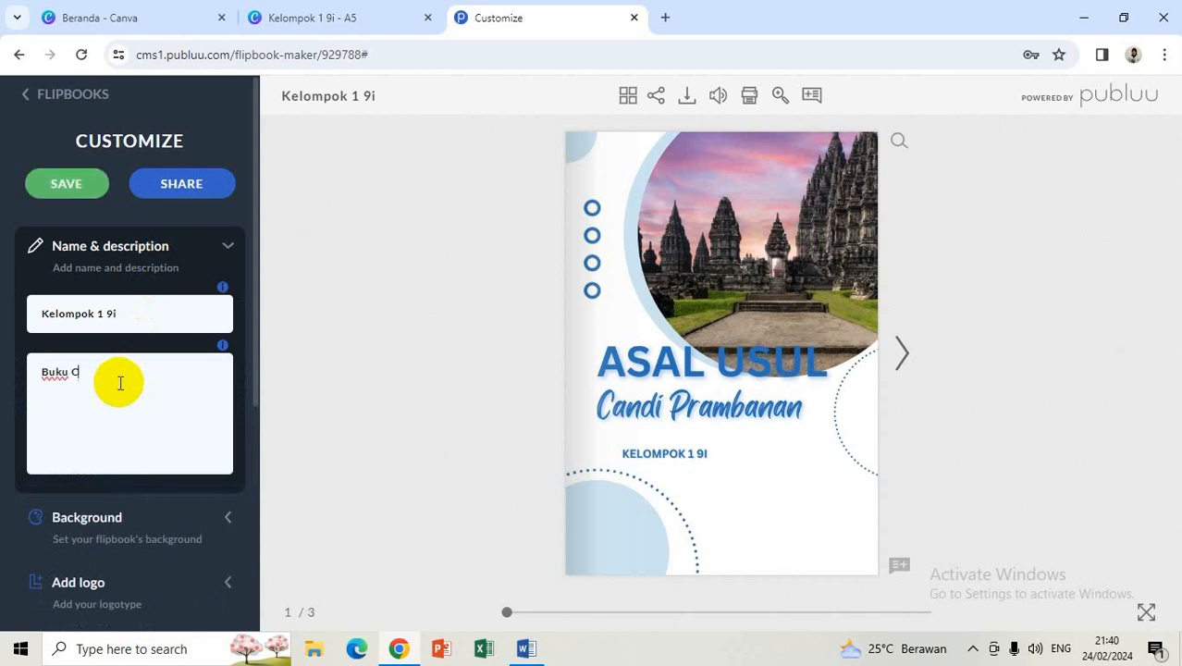
{"action": "type", "text": "erita ini berjudl"}
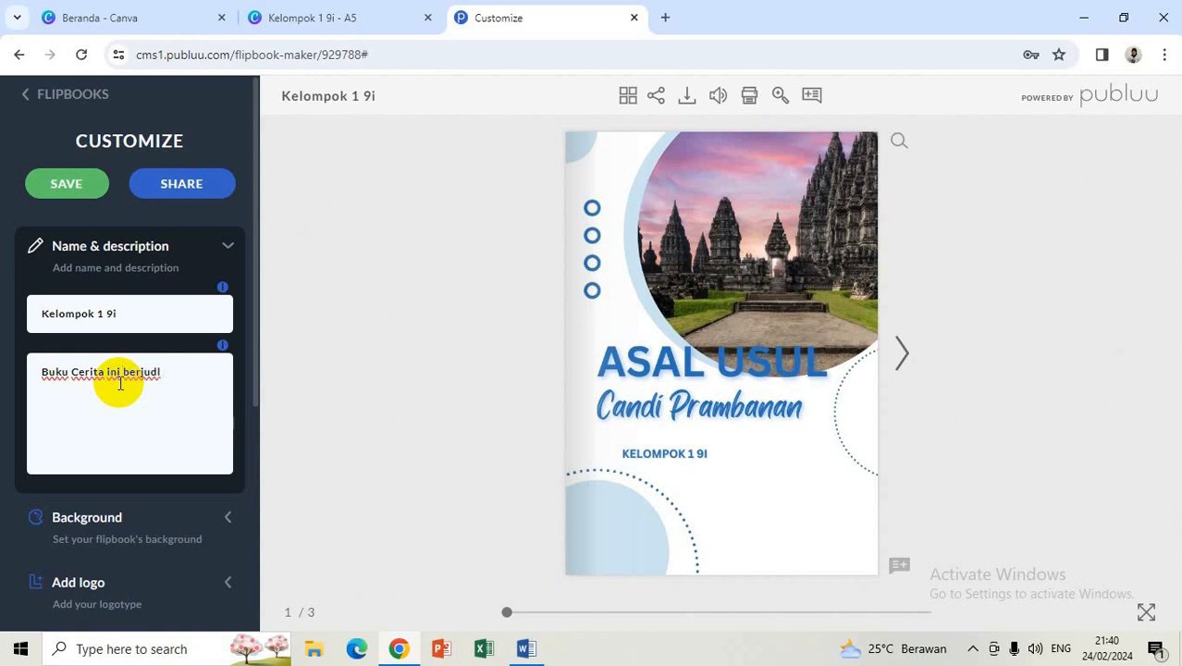
{"action": "key", "text": "BackSpace"}
{"action": "type", "text": "ul asal usul Candi Pramban"}
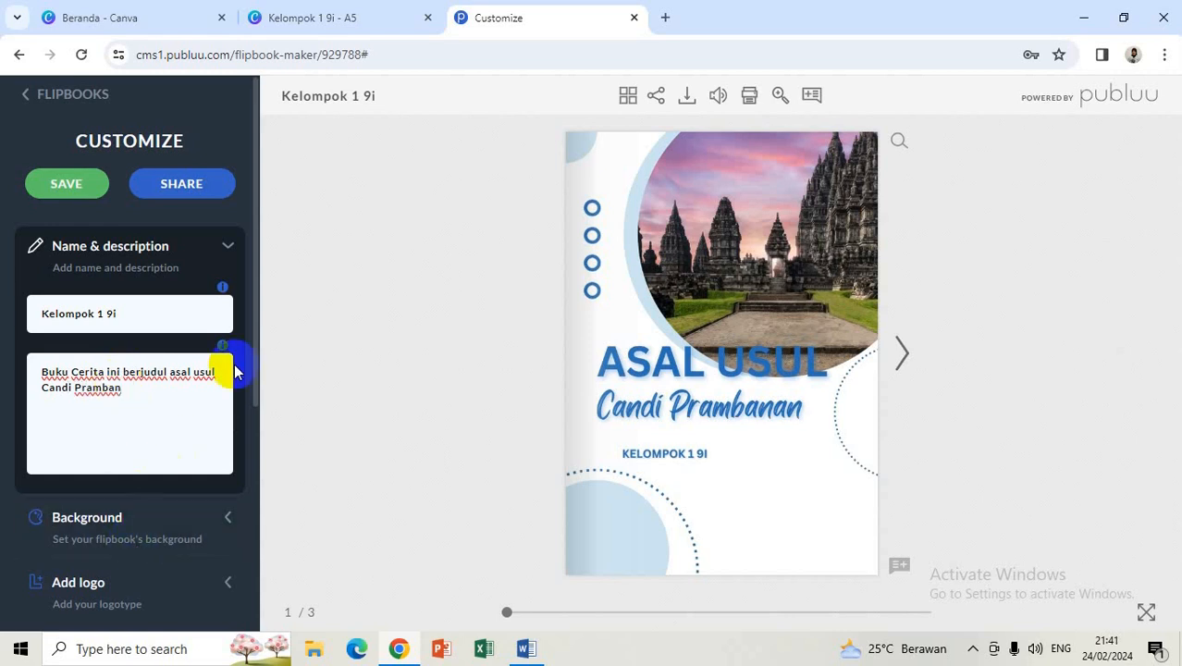
Step: Apply the blue wave theme as the flipbook background and check it on pages 2-3
{"action": "left_click", "coordinate": [103, 544]}
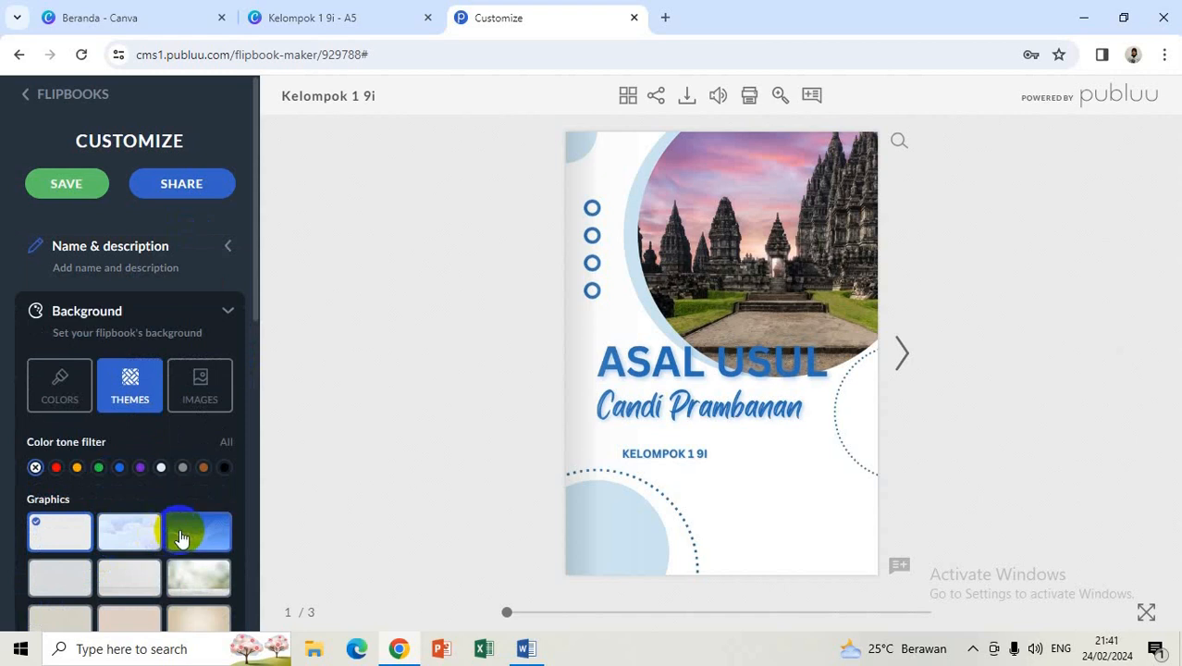
{"action": "left_click", "coordinate": [195, 538]}
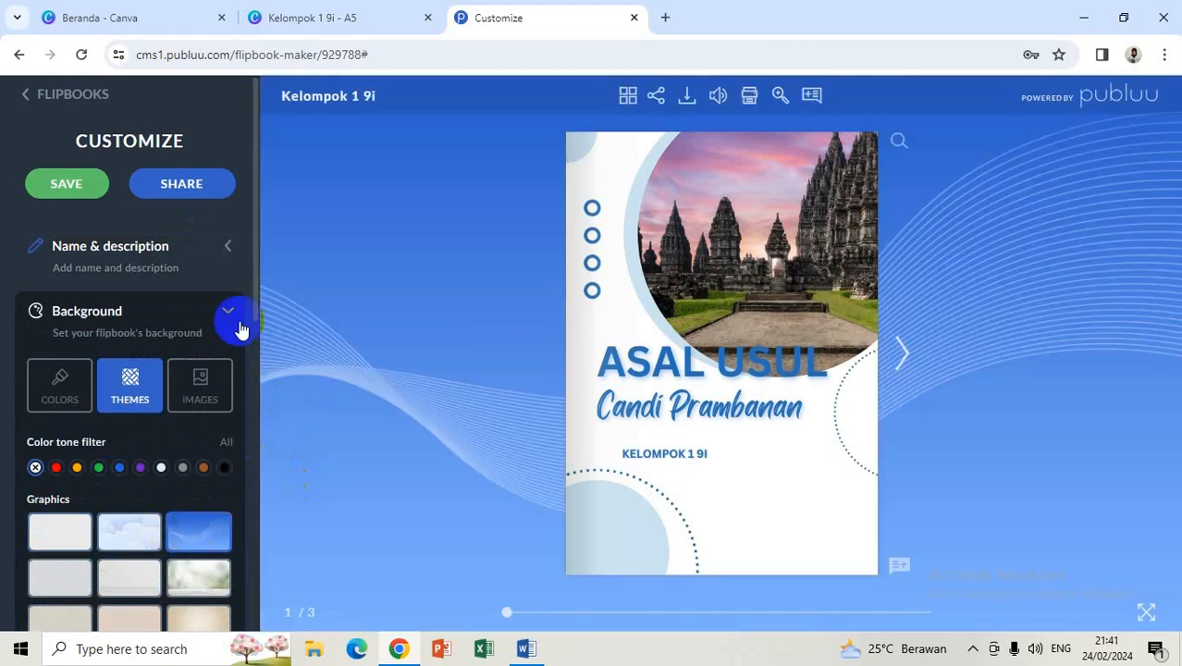
{"action": "left_click_drag", "start_coordinate": [256, 314], "coordinate": [279, 638]}
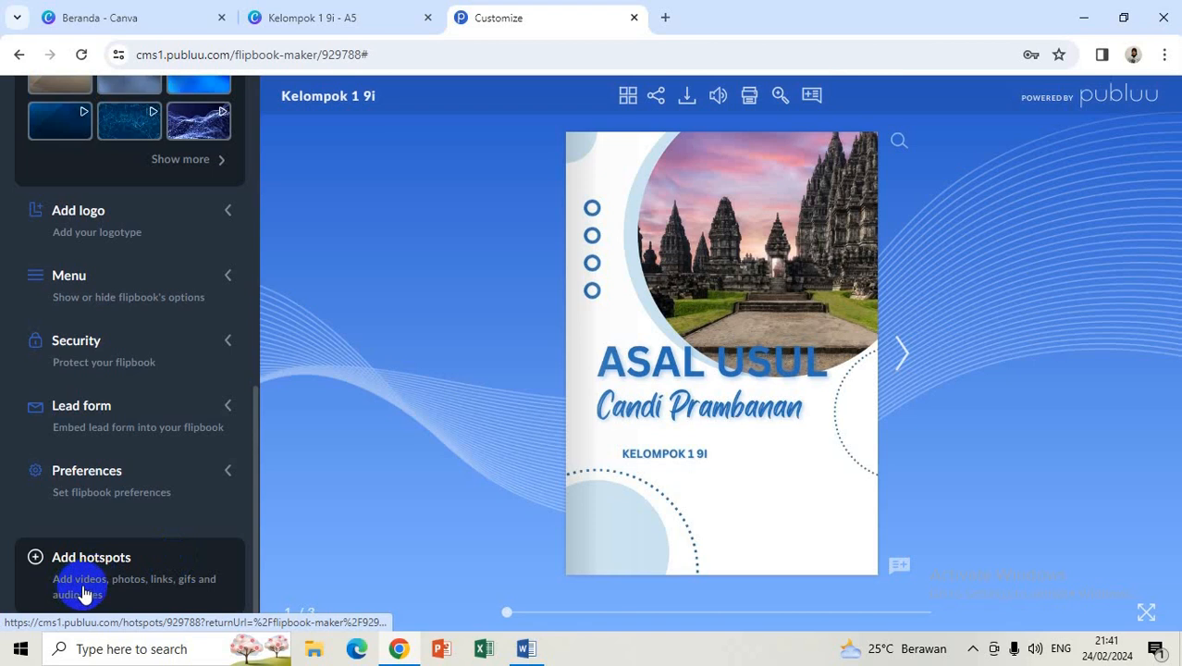
{"action": "left_click", "coordinate": [903, 351]}
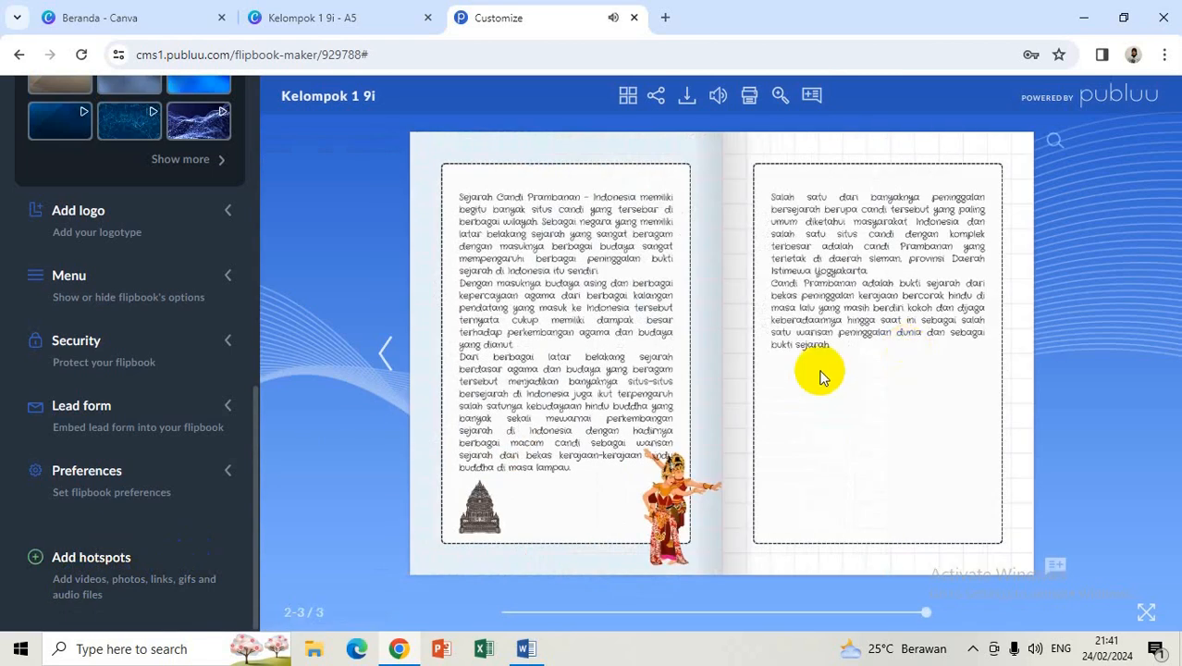
Step: Stay on the page when warned about leaving, save the background, and open the hotspot editor
{"action": "left_click", "coordinate": [83, 592]}
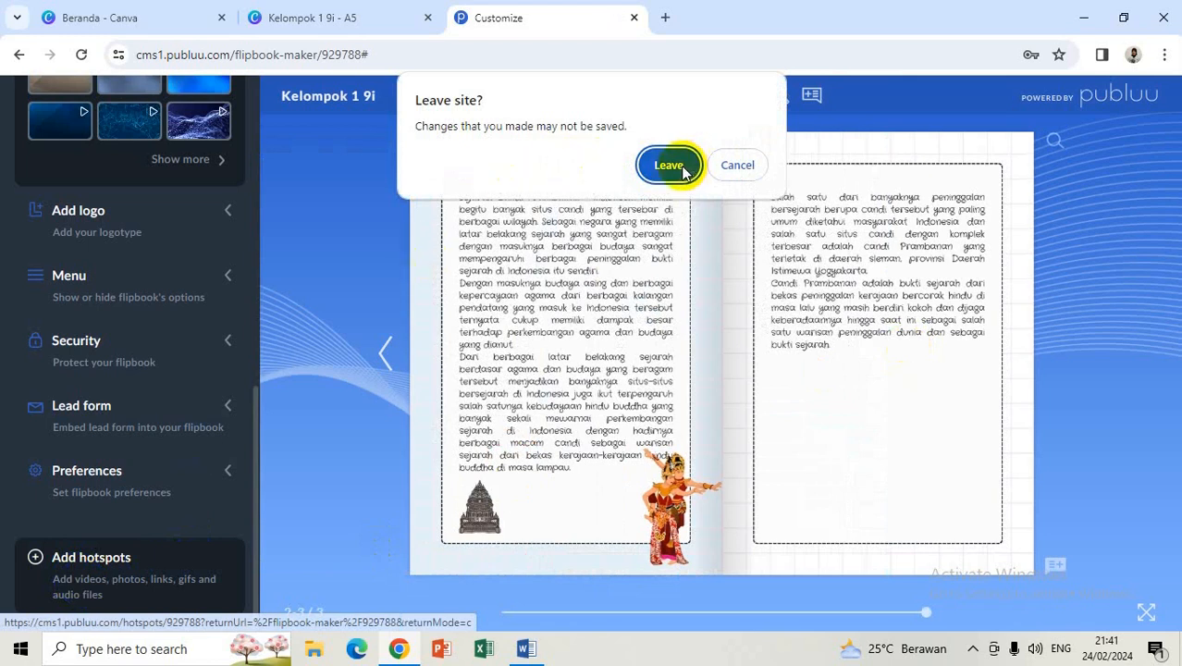
{"action": "left_click", "coordinate": [730, 166]}
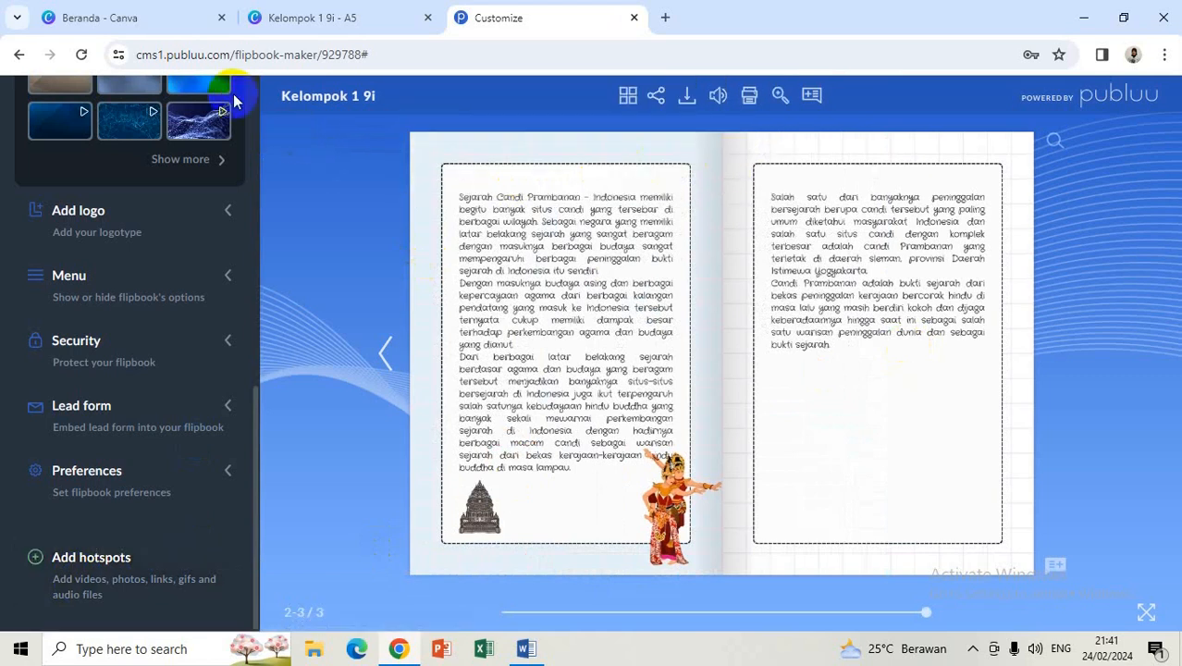
{"action": "scroll", "coordinate": [185, 138], "scroll_direction": "up", "scroll_amount": 10}
{"action": "left_click", "coordinate": [48, 185]}
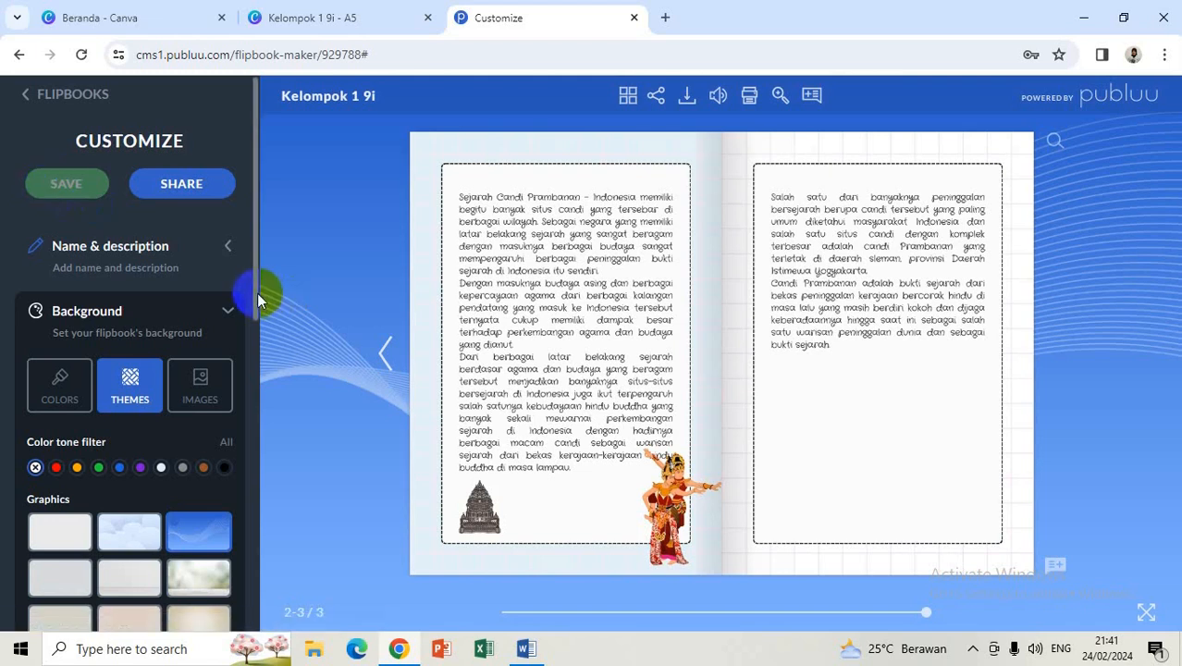
{"action": "left_click_drag", "start_coordinate": [256, 298], "coordinate": [278, 584]}
{"action": "left_click", "coordinate": [158, 605]}
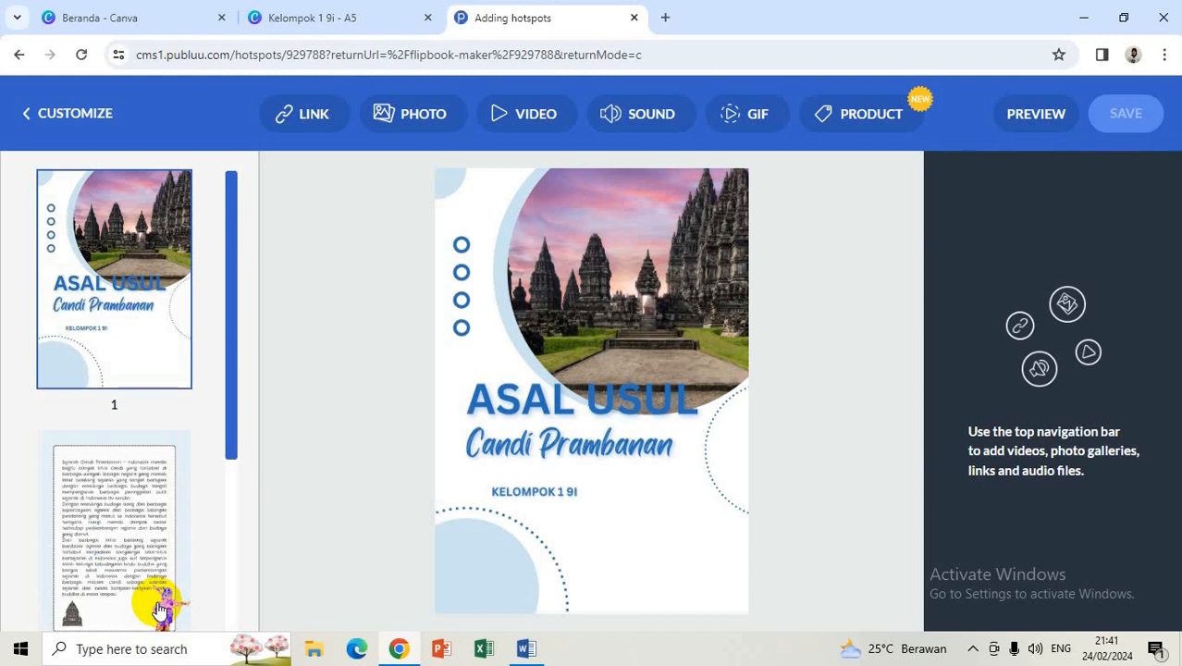
Step: Select the page 3 thumbnail and start adding a video hotspot to it
{"action": "left_click_drag", "start_coordinate": [229, 401], "coordinate": [263, 597]}
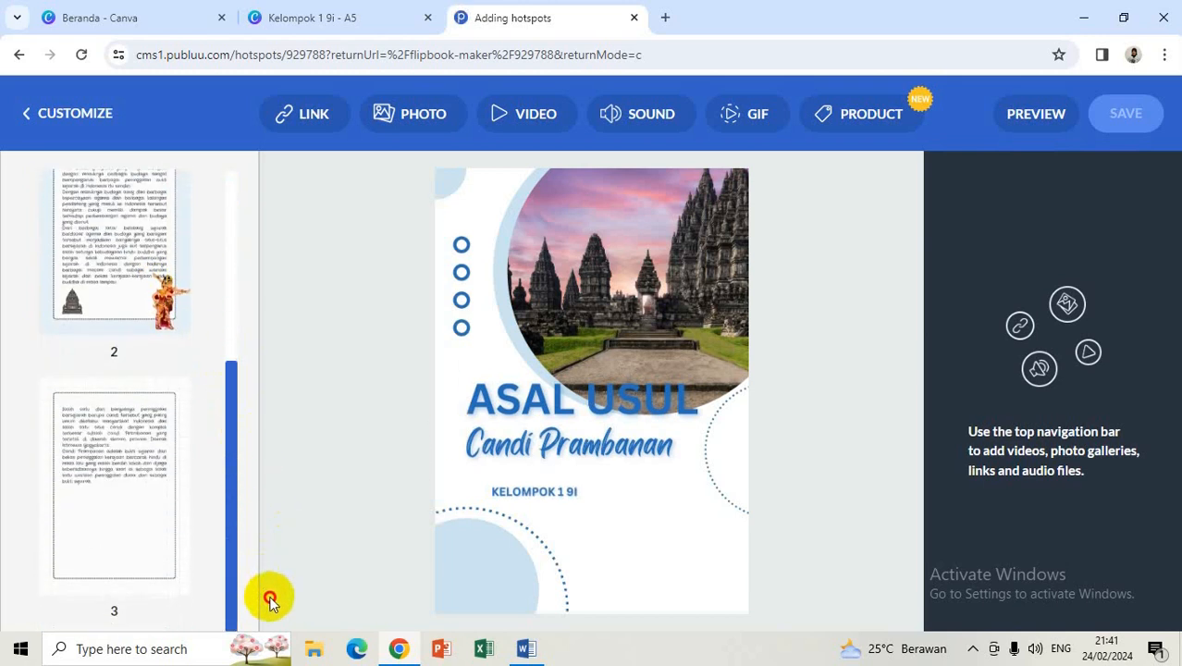
{"action": "left_click", "coordinate": [127, 543]}
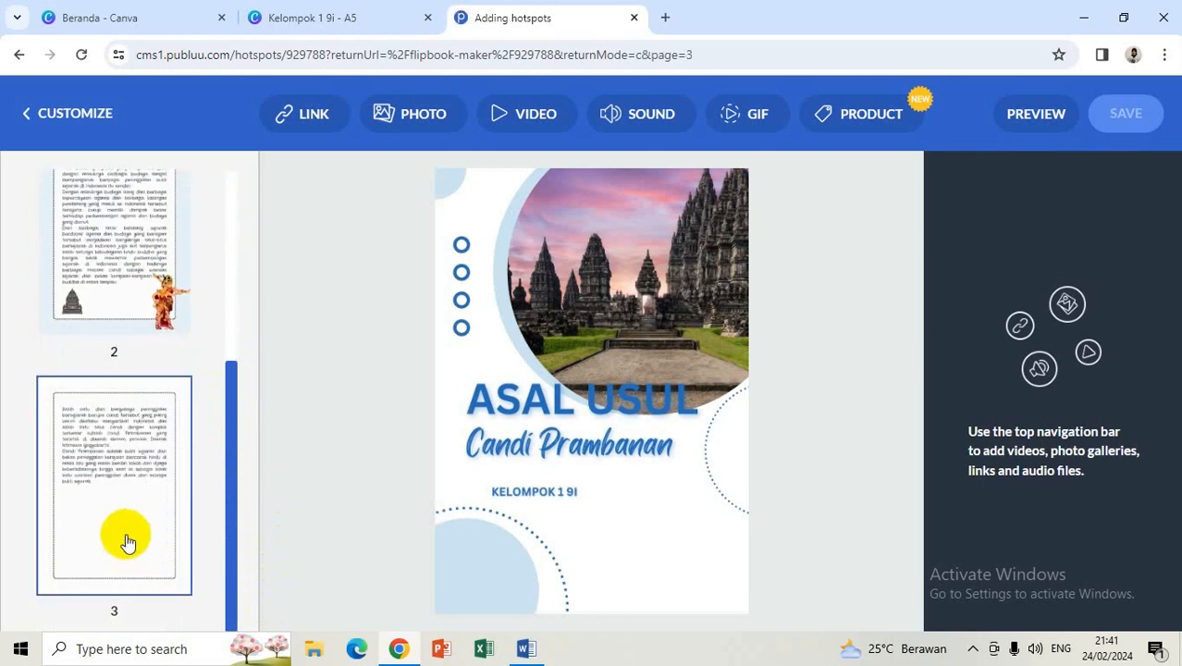
{"action": "left_click", "coordinate": [540, 115]}
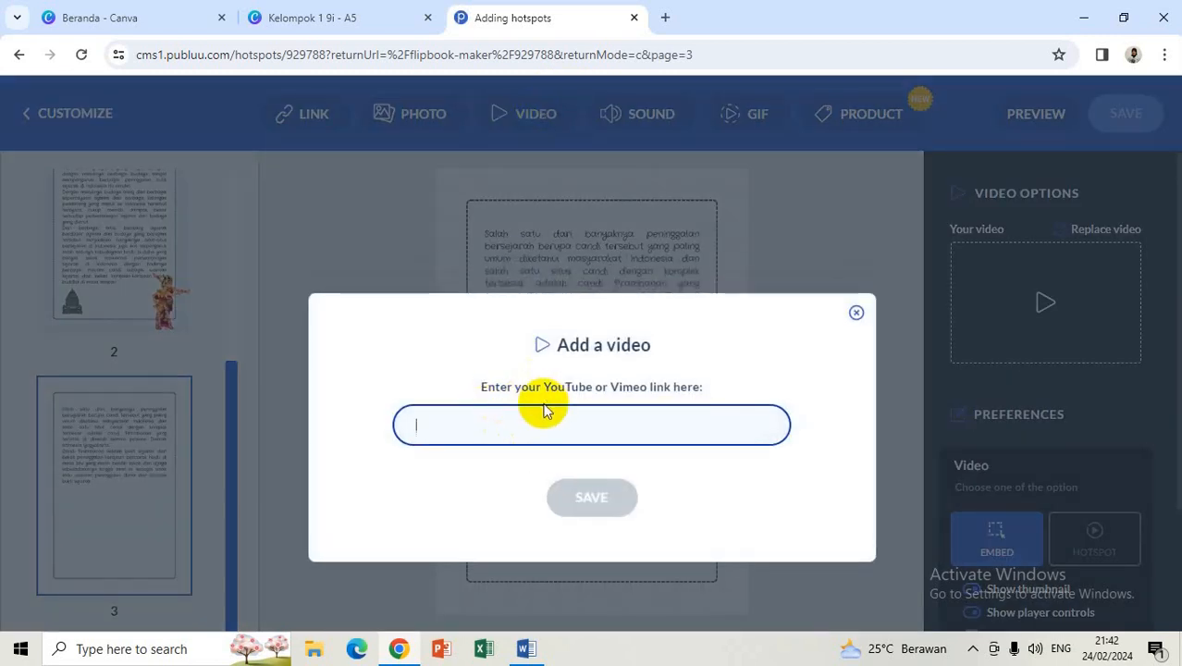
Step: In a new tab, search Google for 'asal usul candi prambanan' and show video results
{"action": "left_click", "coordinate": [665, 18]}
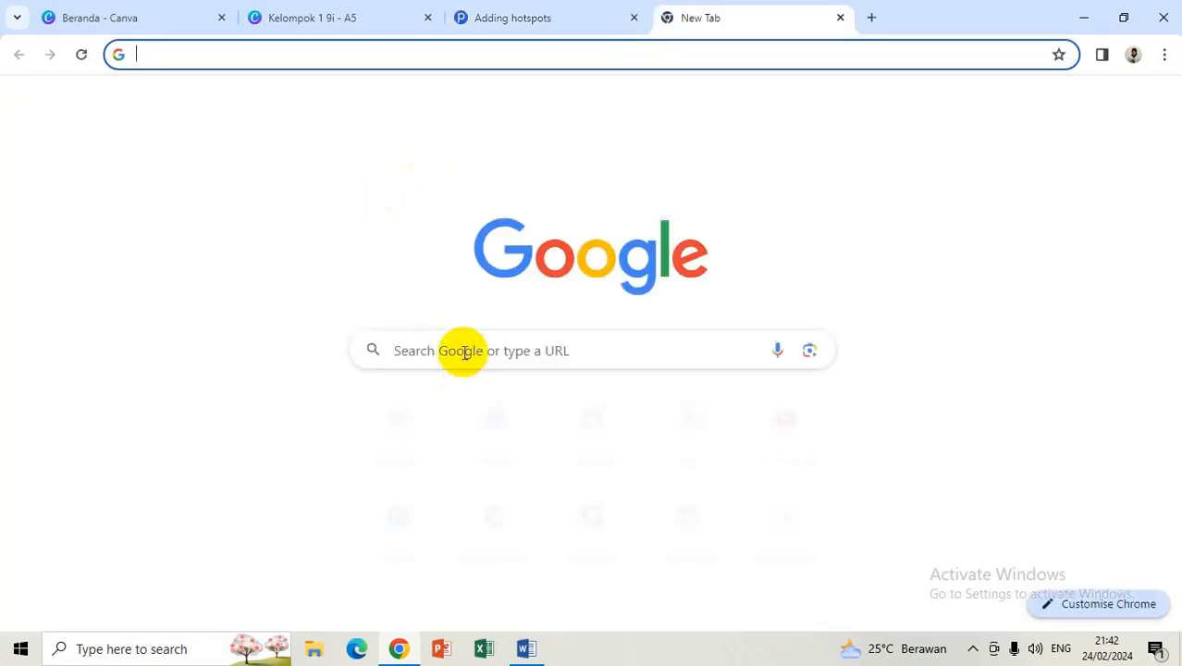
{"action": "left_click", "coordinate": [464, 350]}
{"action": "type", "text": "asa"}
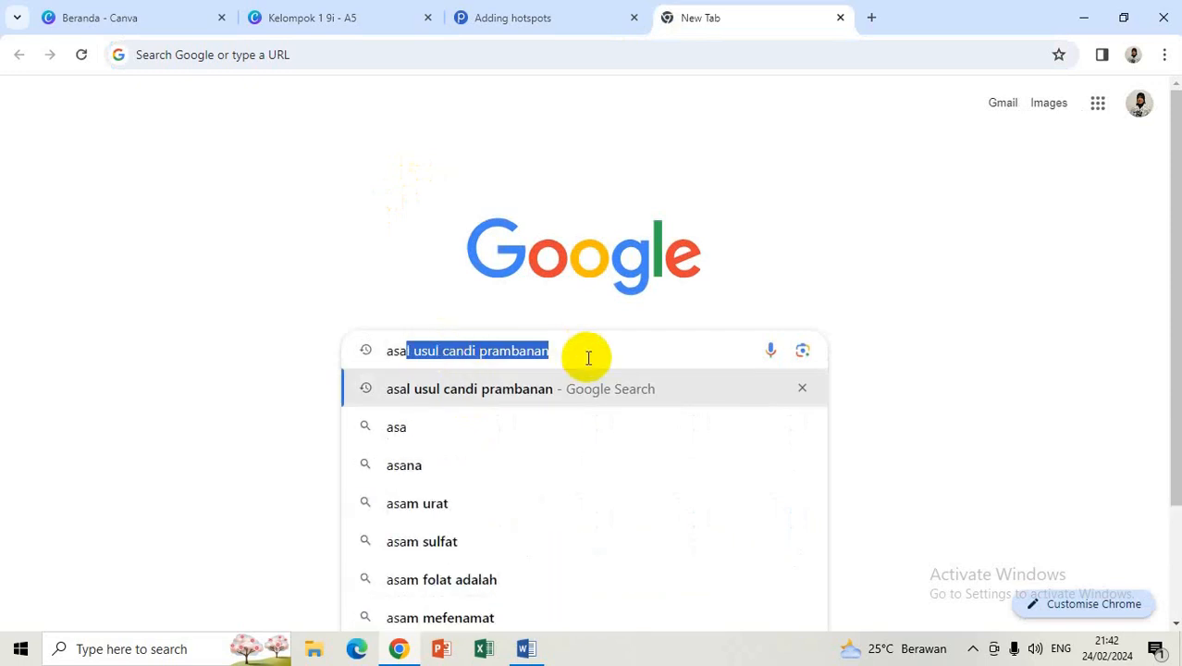
{"action": "key", "text": "Right"}
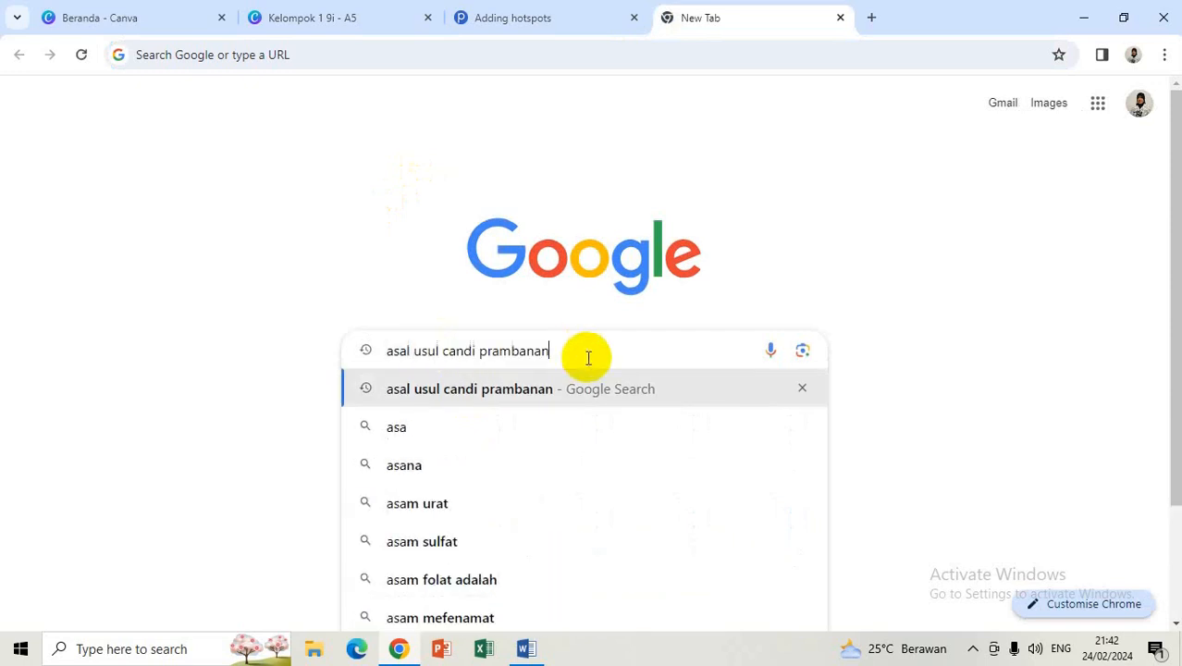
{"action": "key", "text": "Return"}
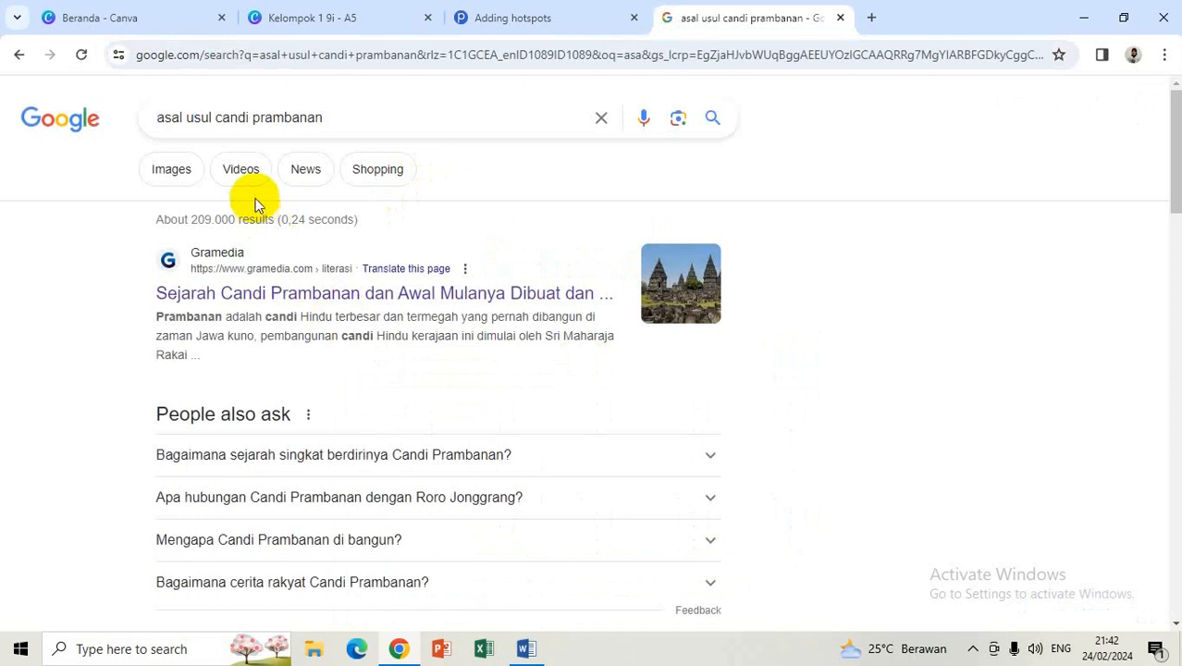
{"action": "left_click", "coordinate": [243, 172]}
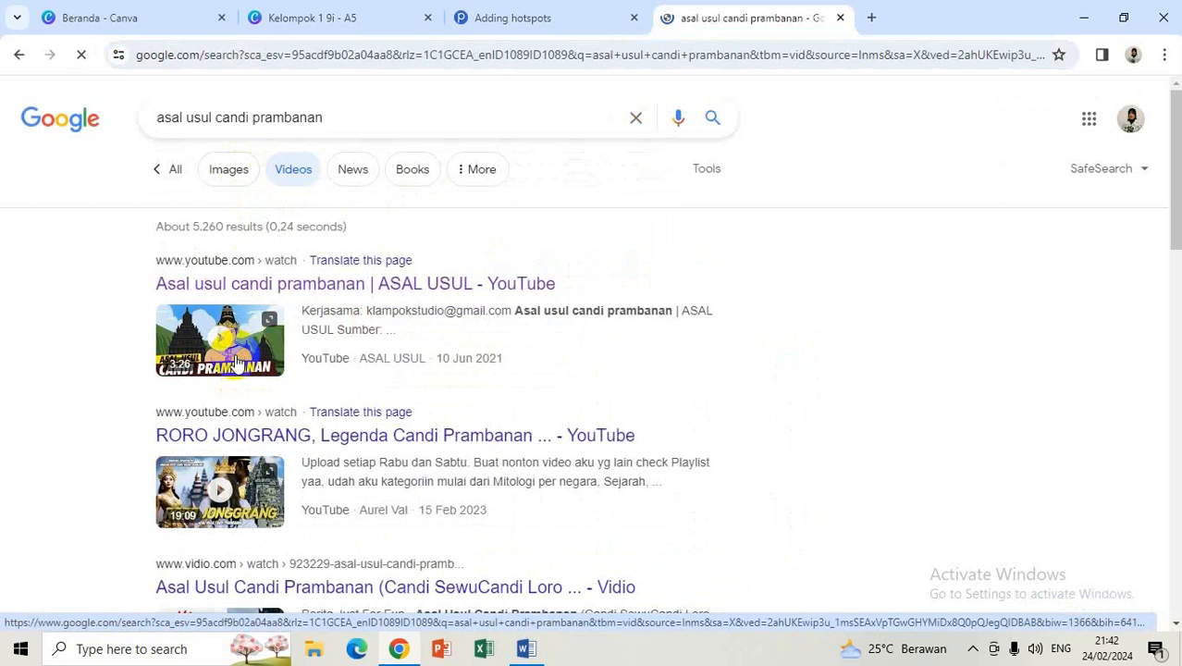
Step: Open the first Prambanan video, copy its youtu.be share link, and pause it
{"action": "left_click", "coordinate": [237, 358]}
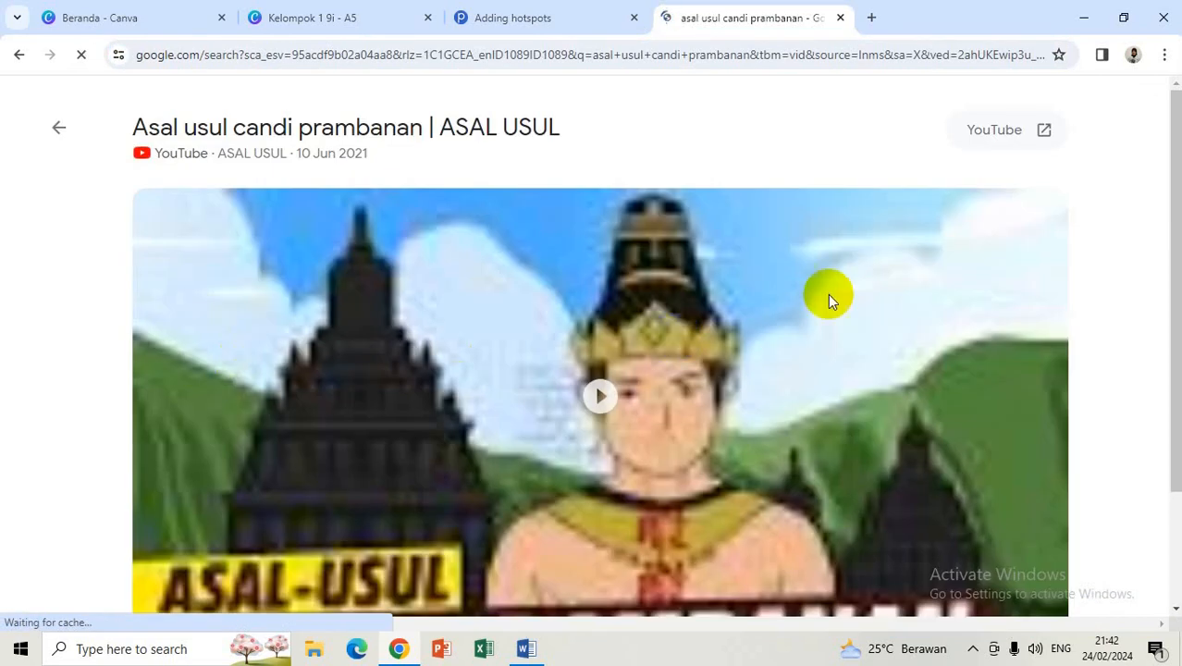
{"action": "scroll", "coordinate": [1163, 309], "scroll_direction": "down", "scroll_amount": 1}
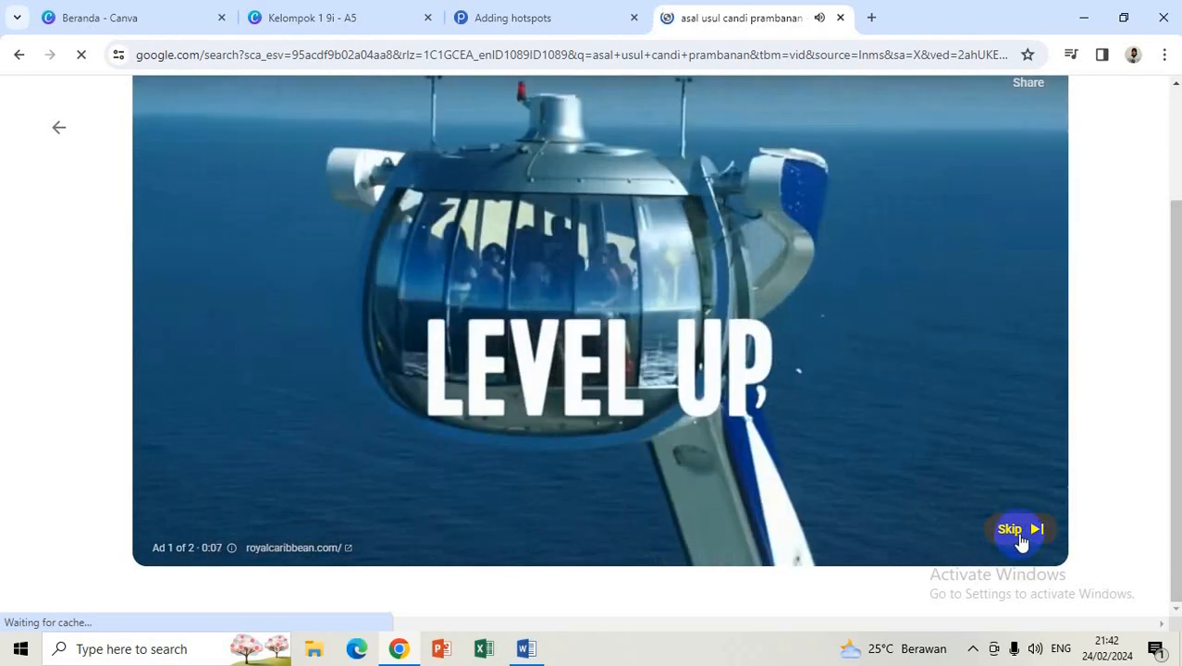
{"action": "left_click", "coordinate": [1020, 541]}
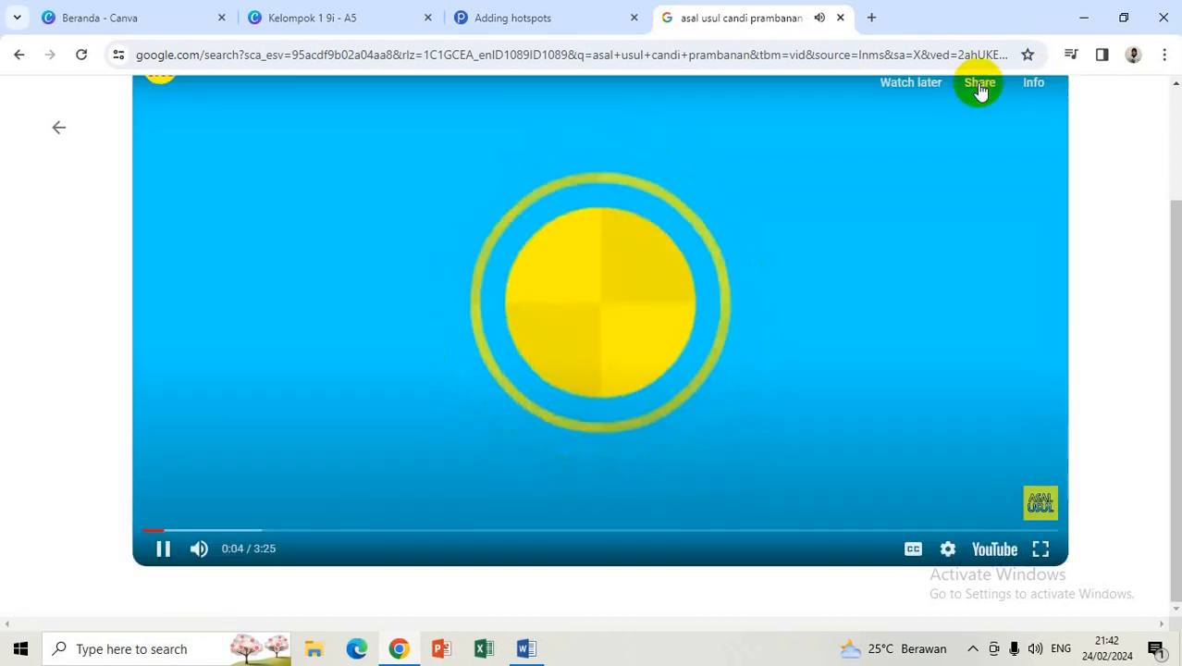
{"action": "left_click", "coordinate": [980, 89]}
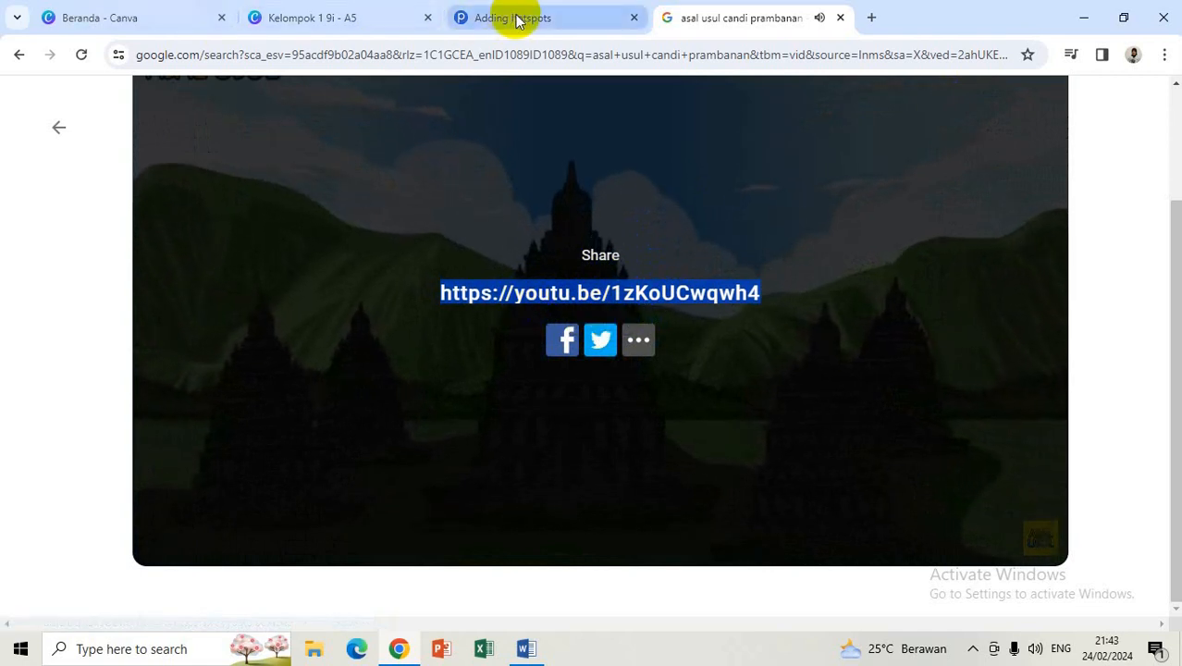
{"action": "left_click", "coordinate": [559, 376]}
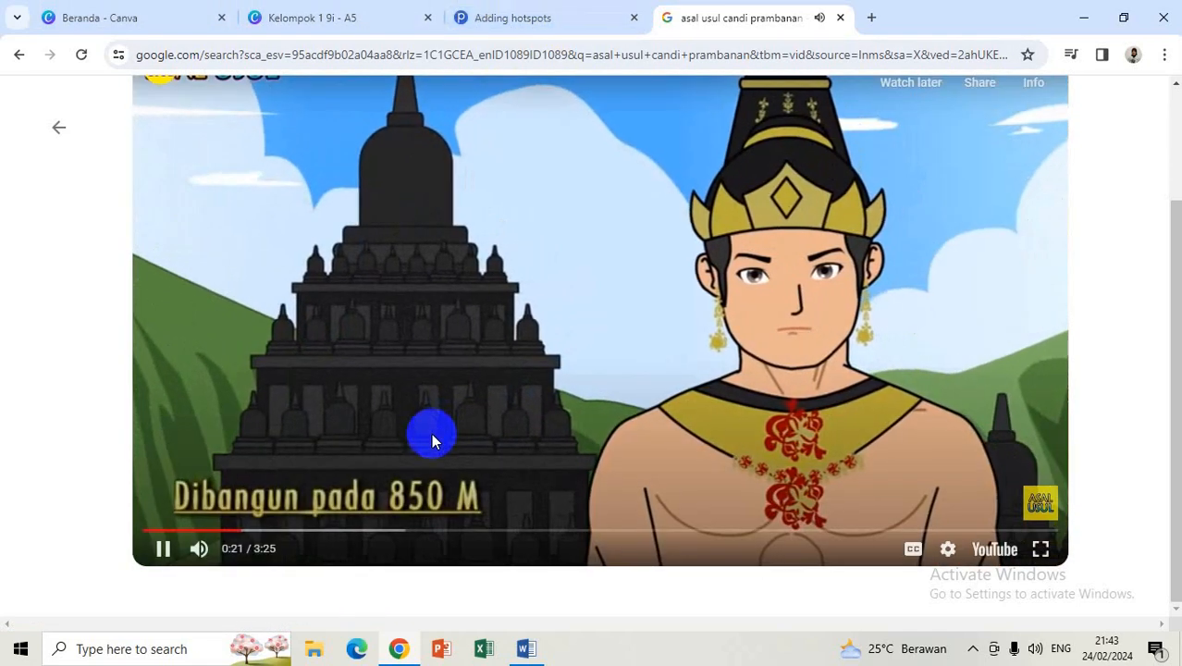
{"action": "left_click", "coordinate": [431, 429]}
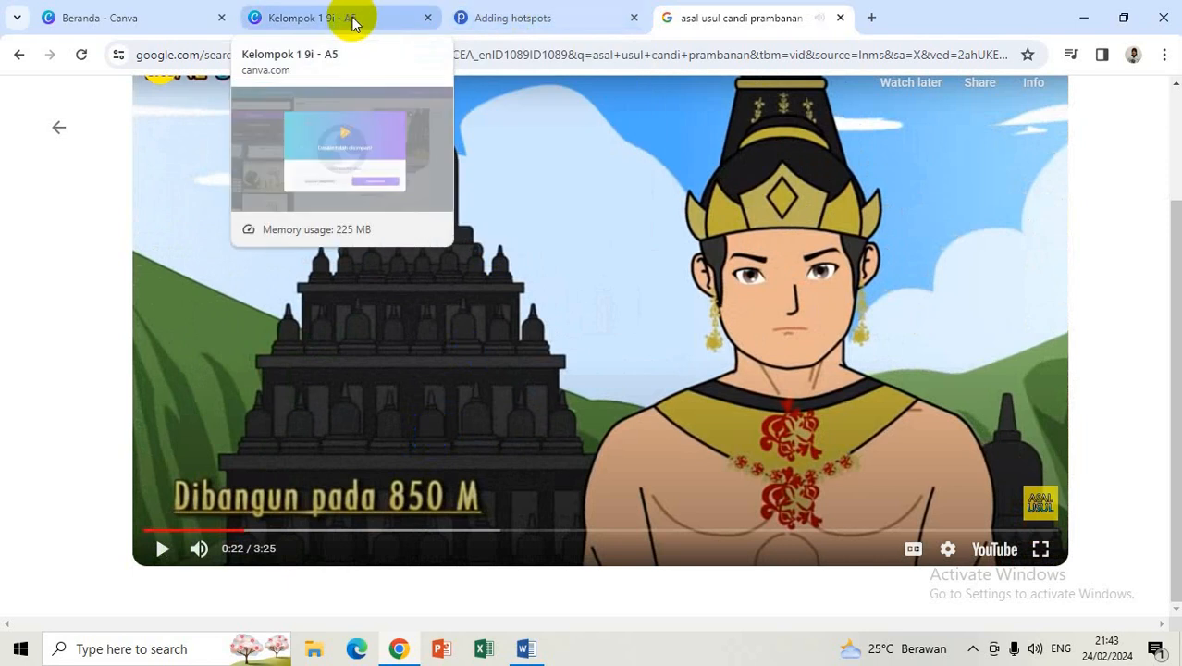
{"action": "left_click", "coordinate": [539, 16]}
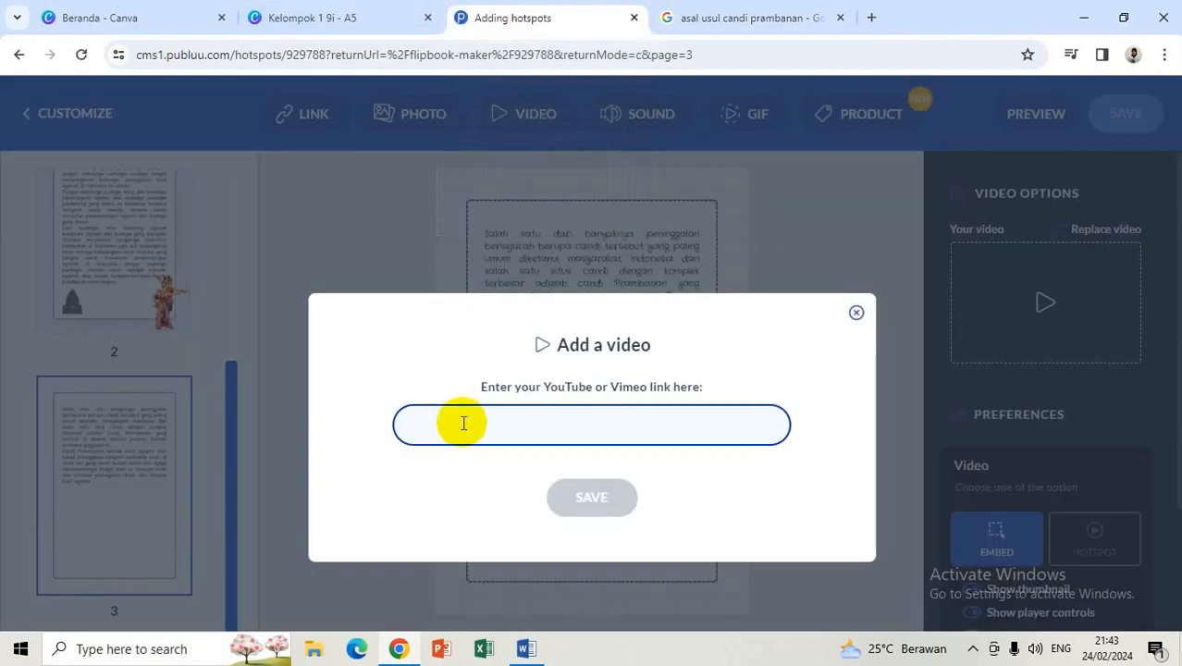
Step: Paste the YouTube link, save it to page 3, and drag the video below the text
{"action": "type", "text": "https://youtu.be/1zKoUCwqwh4"}
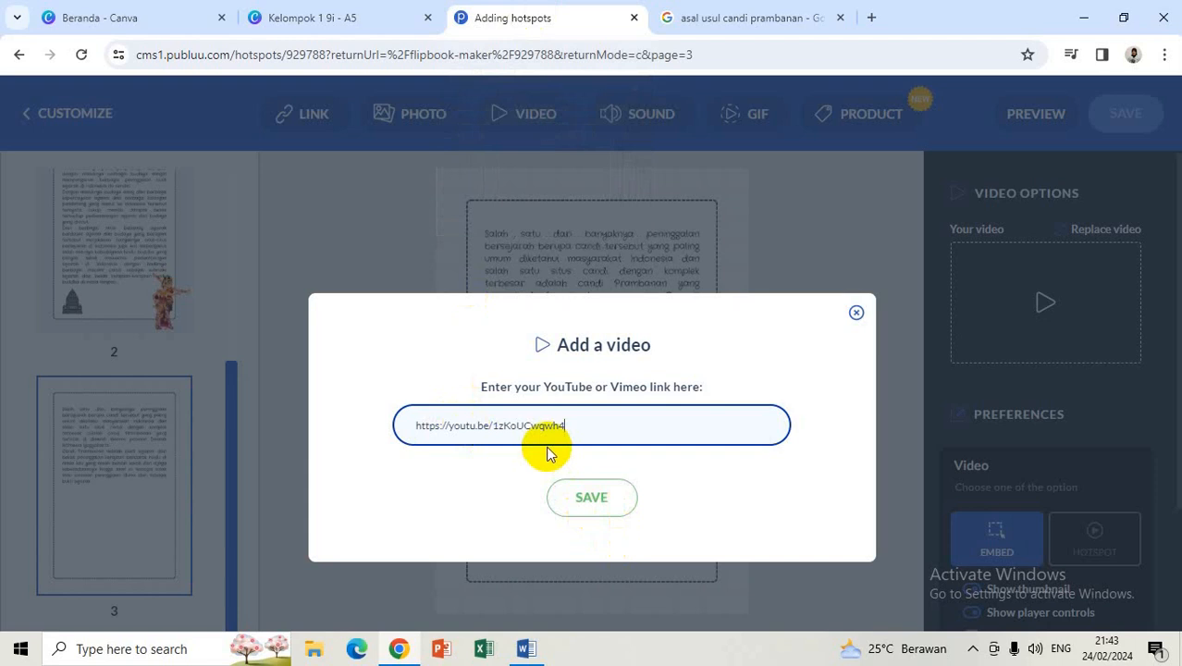
{"action": "left_click", "coordinate": [585, 500]}
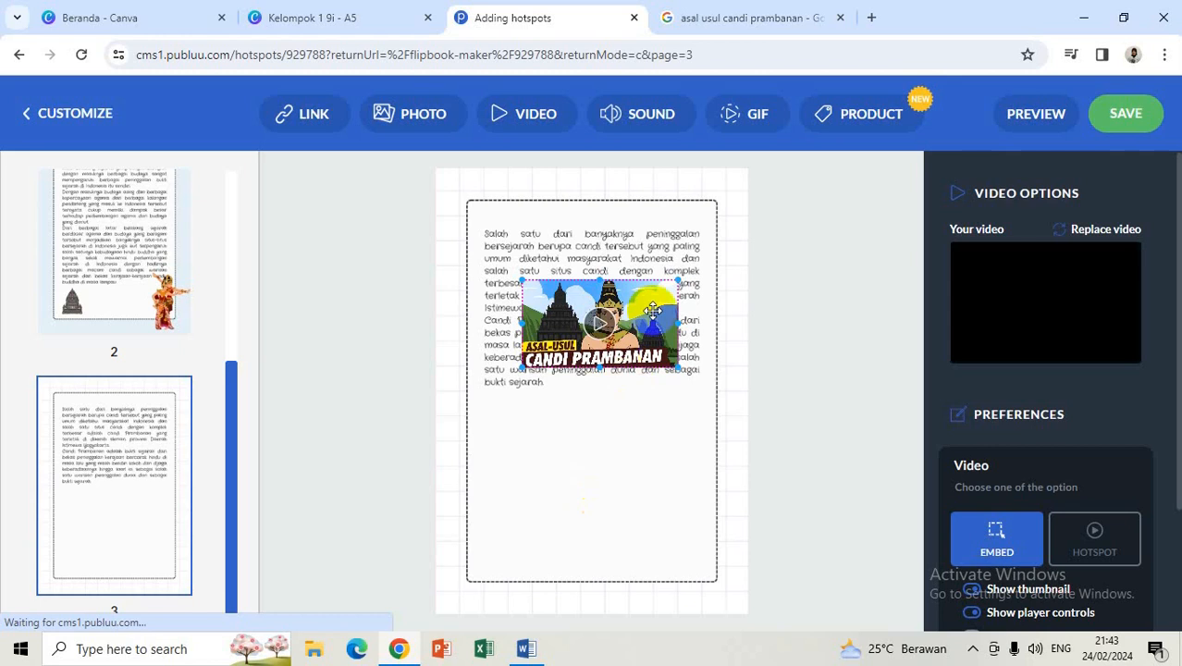
{"action": "left_click_drag", "start_coordinate": [653, 298], "coordinate": [647, 457]}
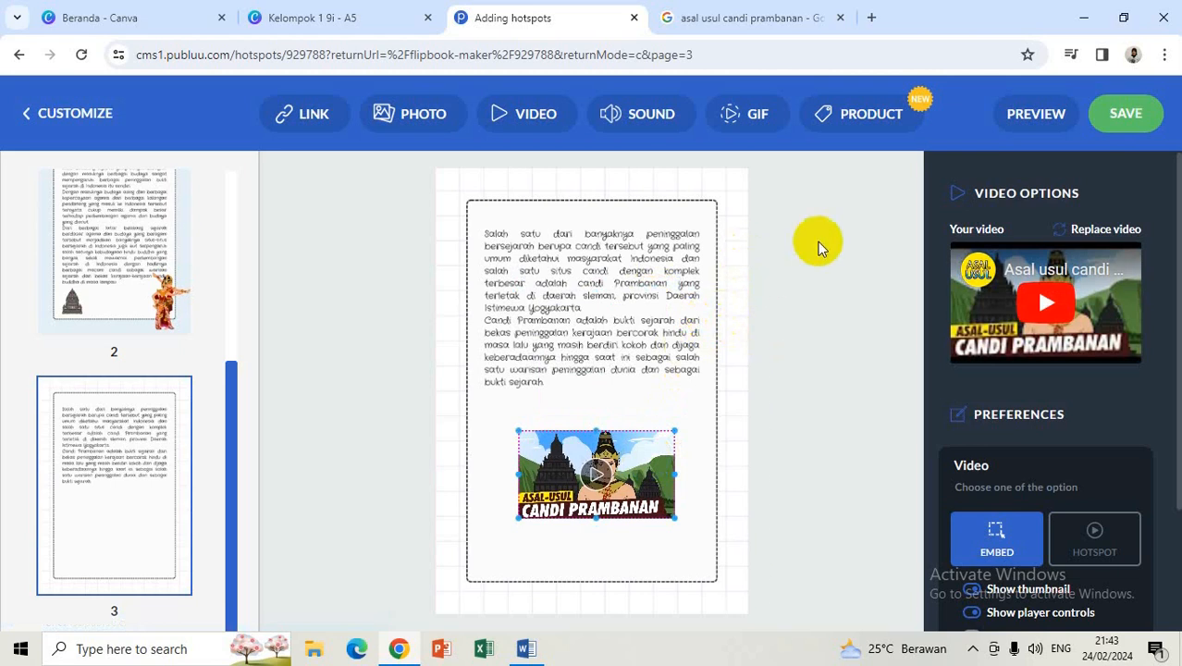
{"action": "left_click", "coordinate": [1014, 127]}
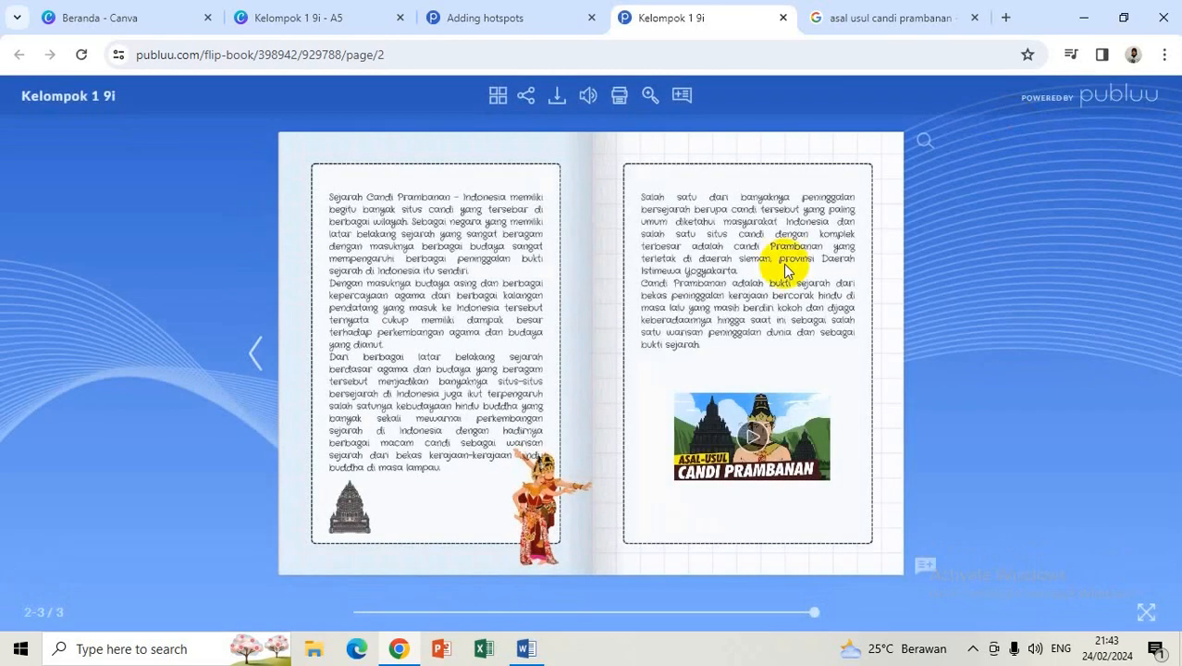
Step: Play and pause the embedded video, then flip between the cover and pages 2–3
{"action": "left_click", "coordinate": [757, 442]}
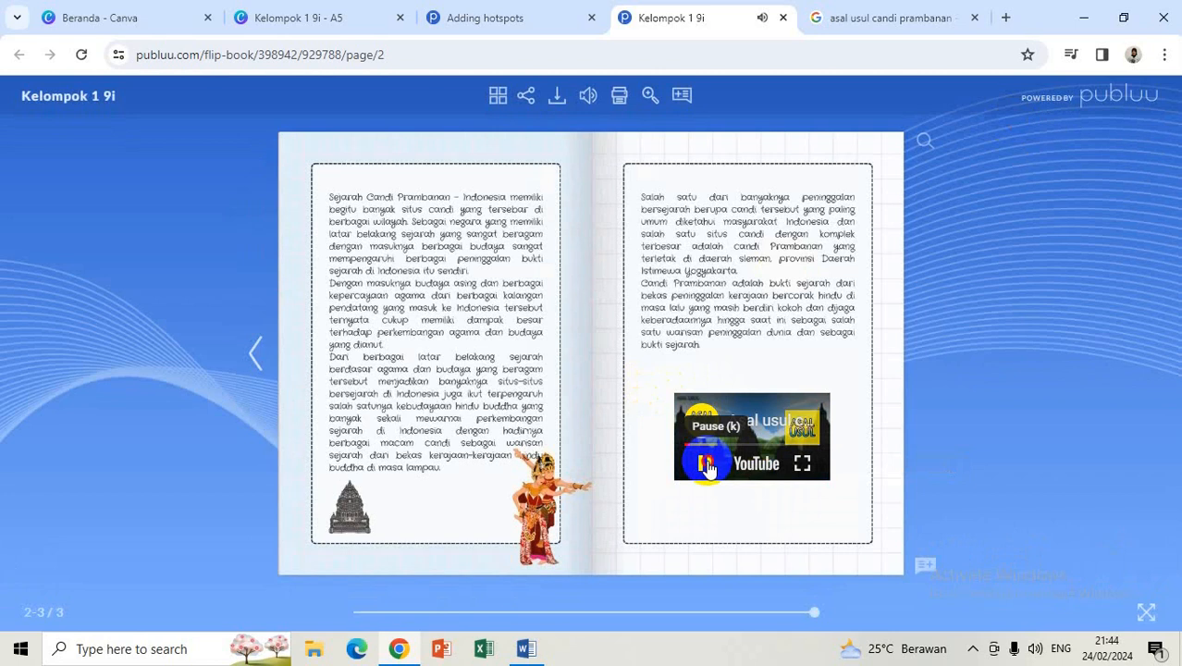
{"action": "left_click", "coordinate": [705, 465]}
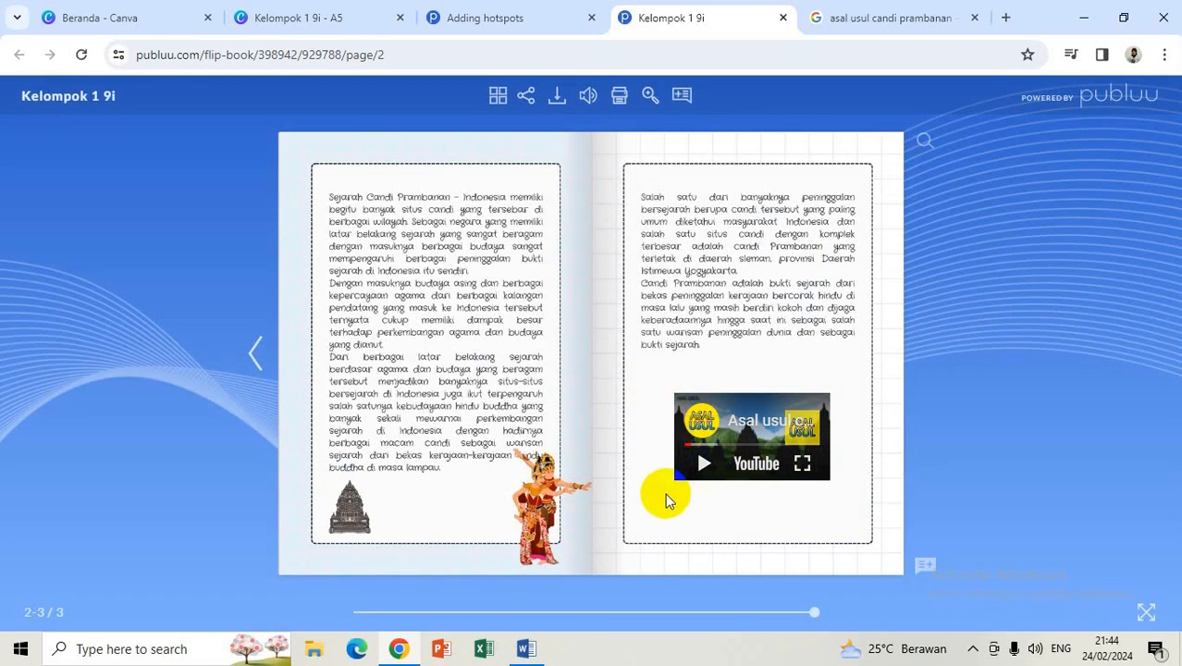
{"action": "left_click", "coordinate": [258, 357]}
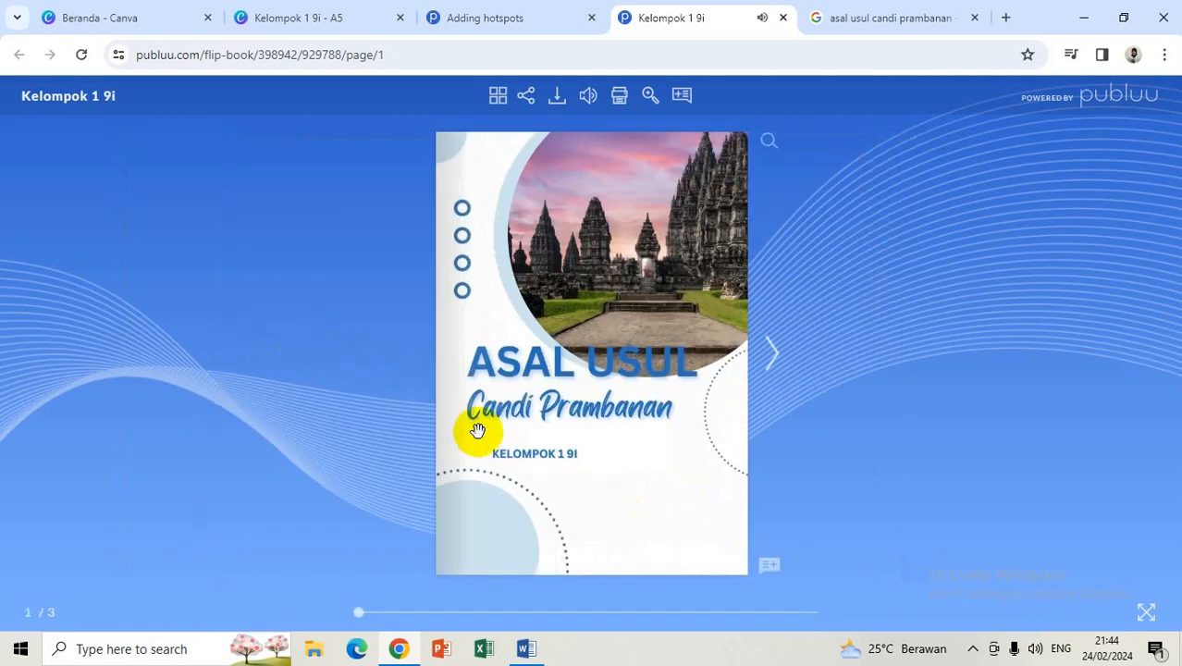
{"action": "left_click", "coordinate": [772, 348]}
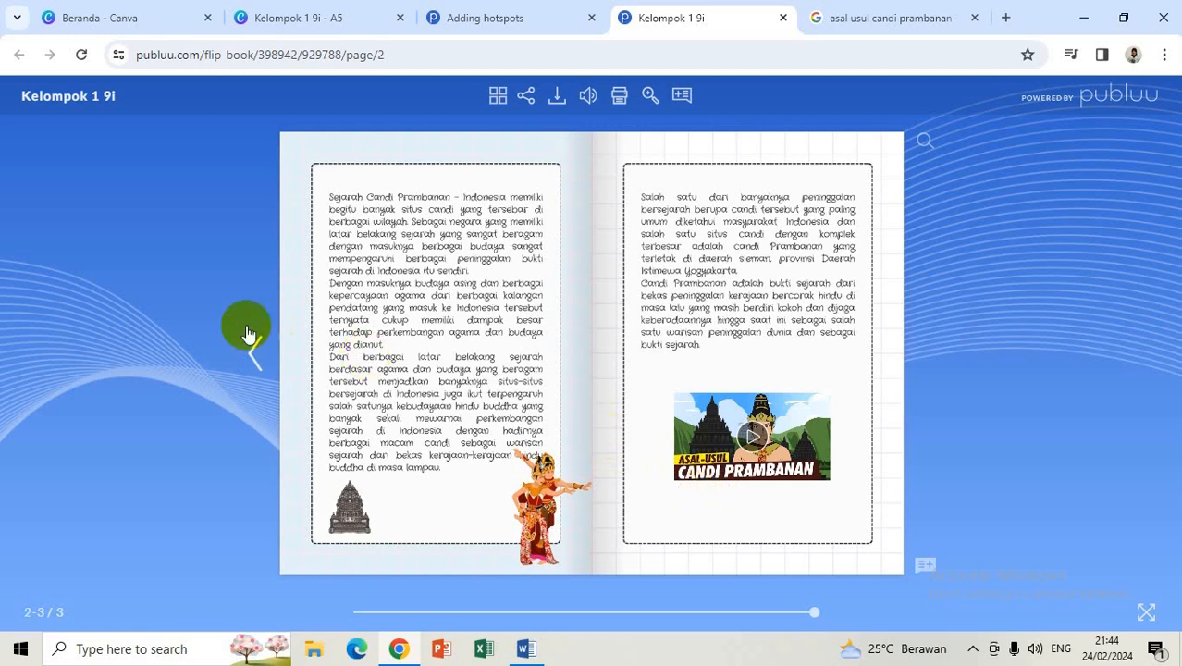
{"action": "left_click", "coordinate": [255, 354]}
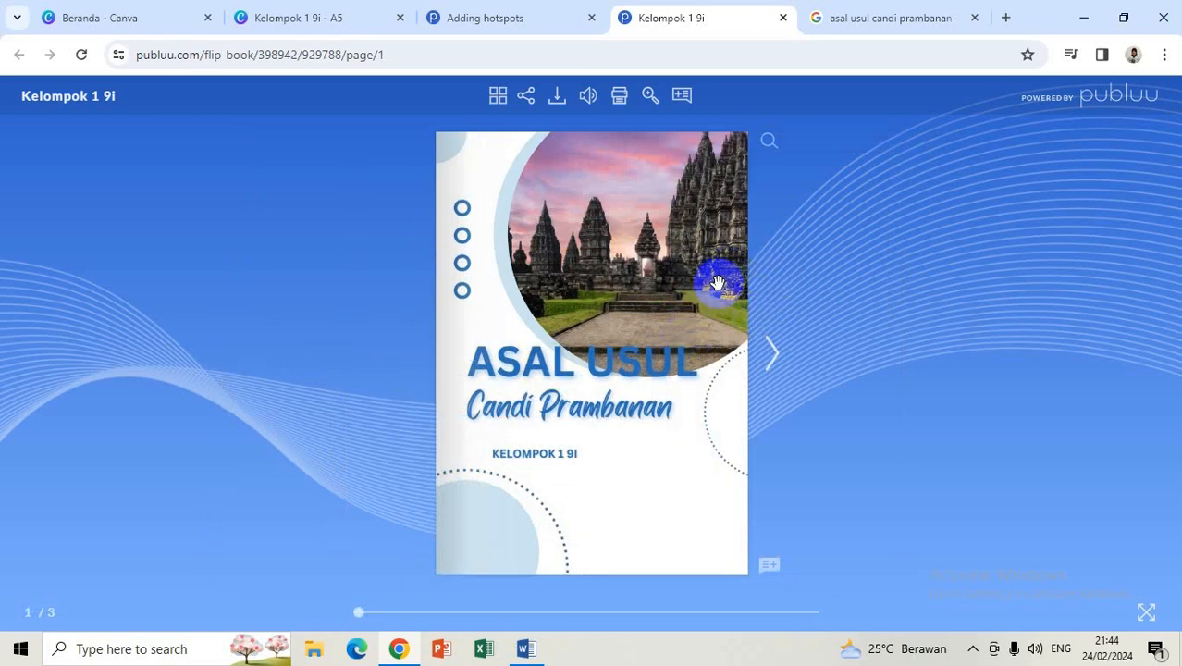
{"action": "left_click", "coordinate": [526, 96]}
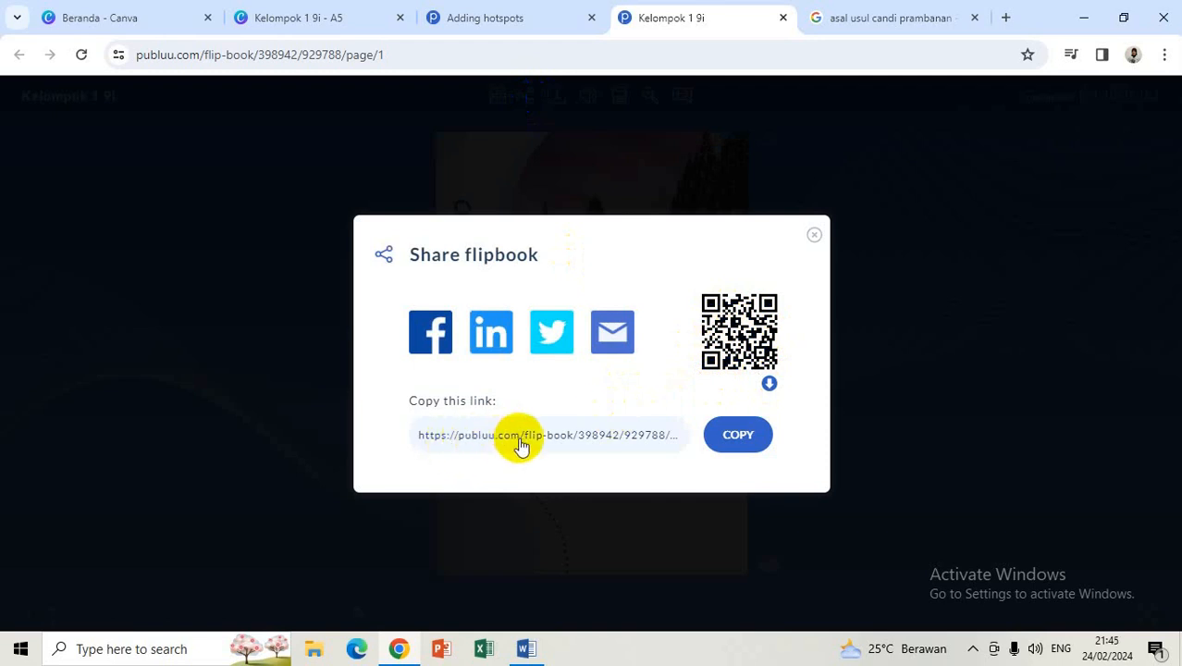
Step: Copy the flipbook's public link and close the Share flipbook dialog
{"action": "left_click", "coordinate": [741, 439]}
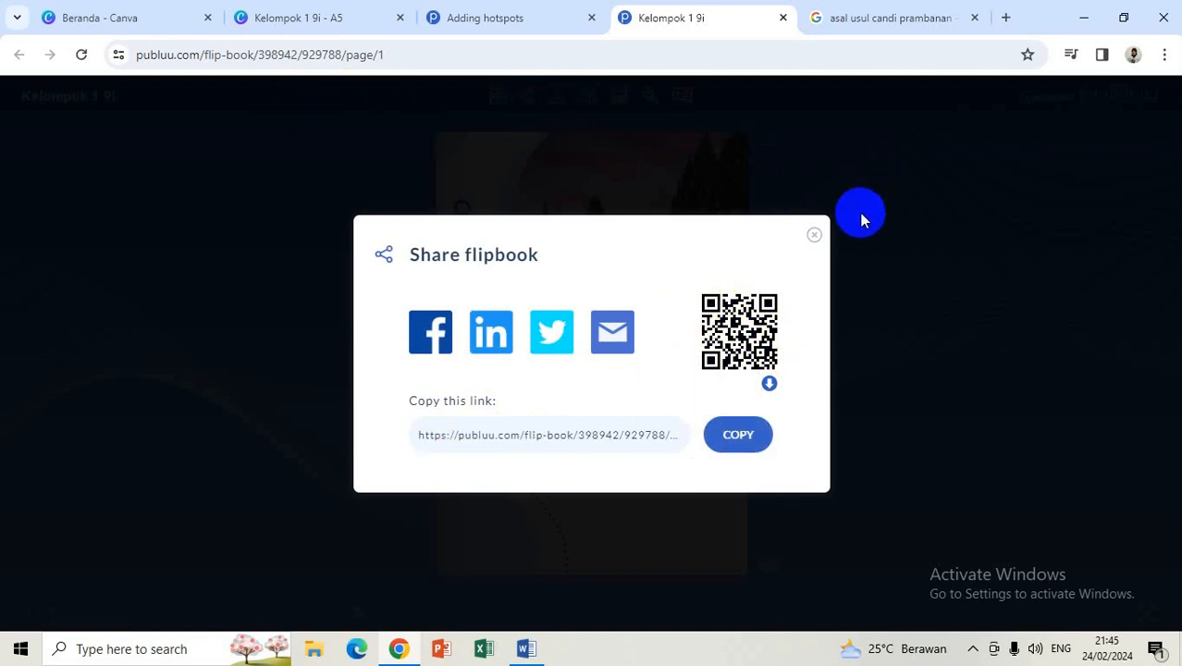
{"action": "left_click", "coordinate": [813, 236]}
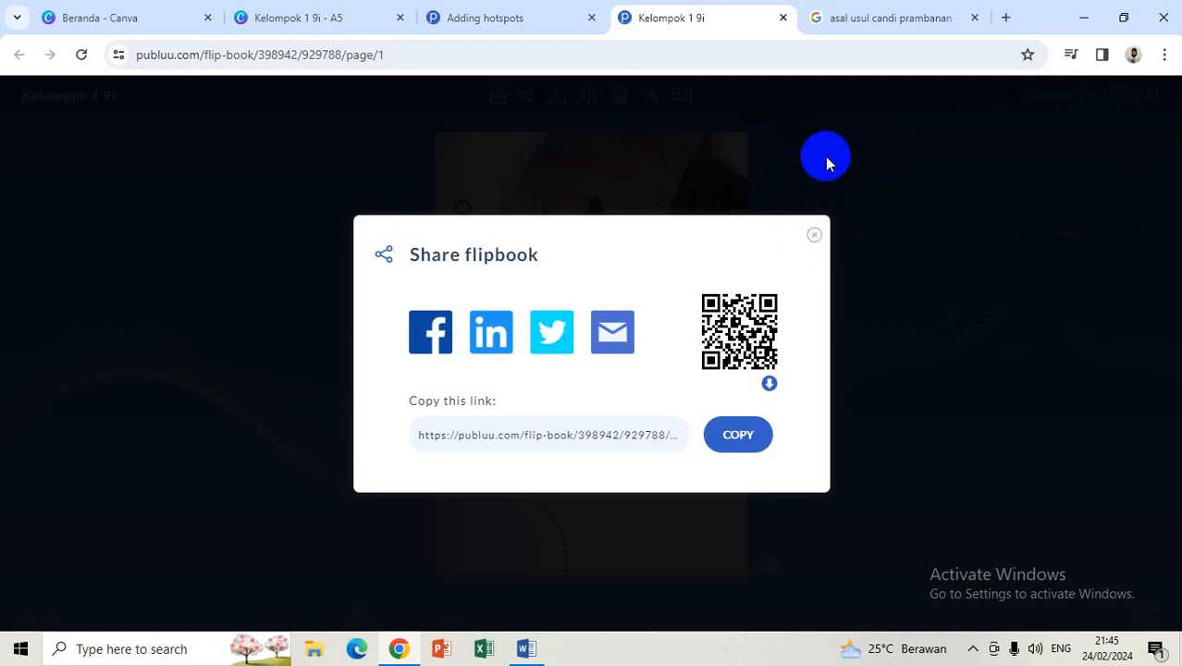
{"action": "left_click", "coordinate": [814, 235]}
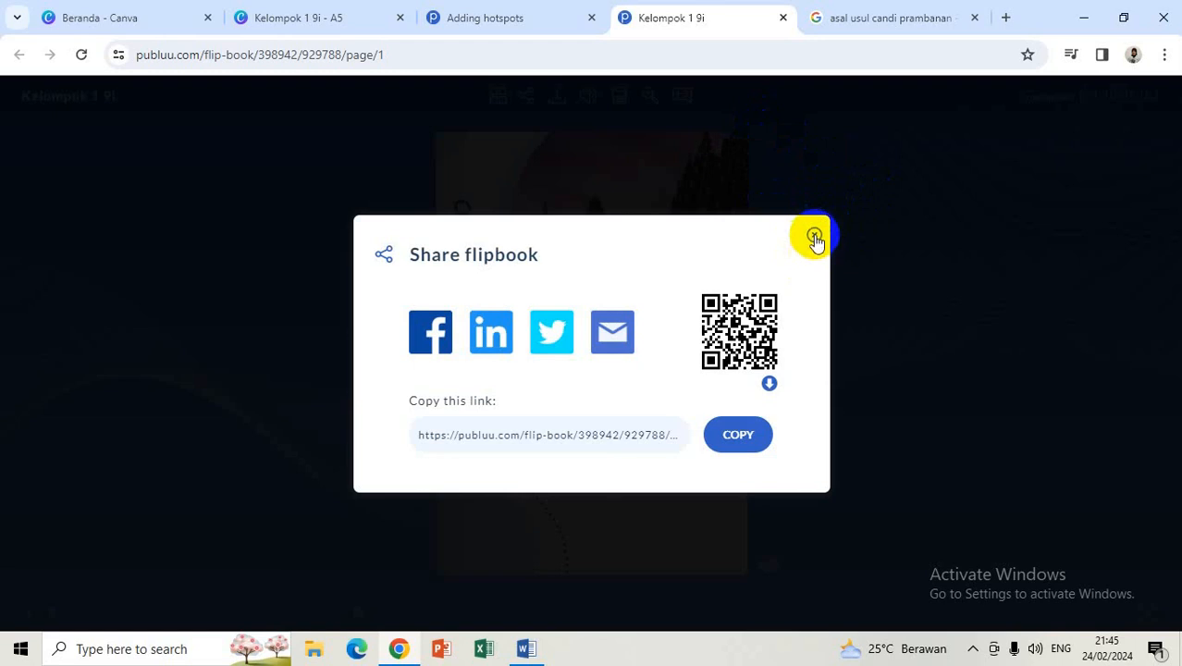